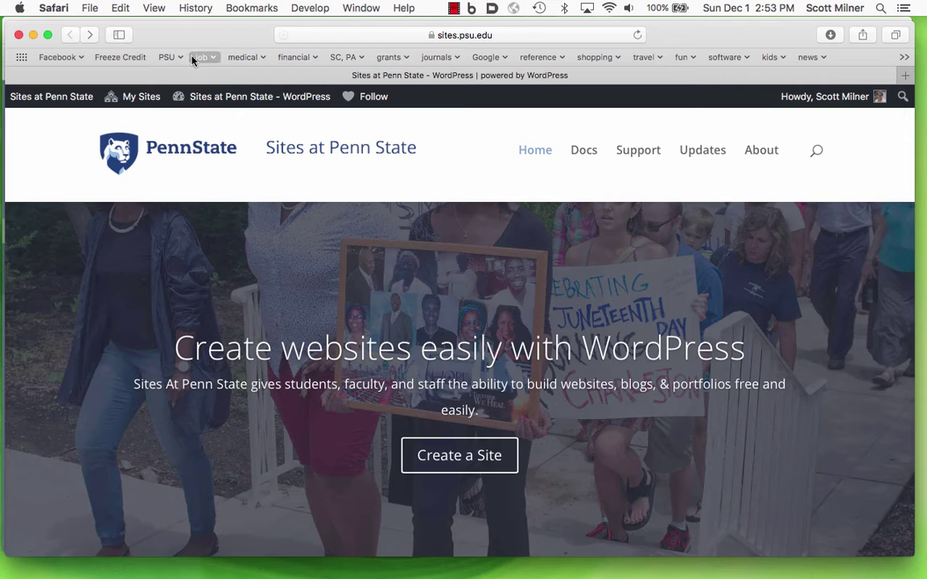
Step: Visit the MD Simulation Techniques and Applications site from the list of own sites and glance over its home page
mouse_move(131, 103)
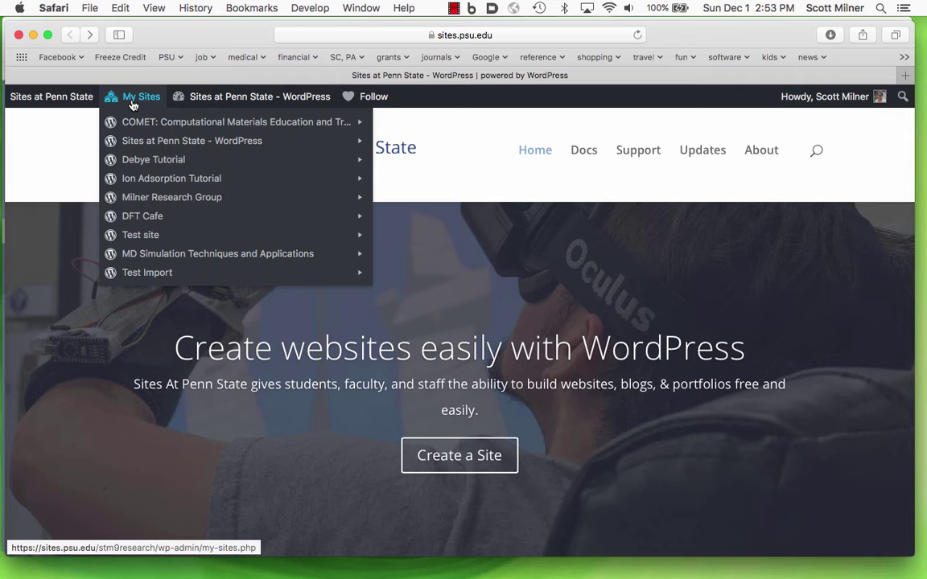
mouse_move(185, 257)
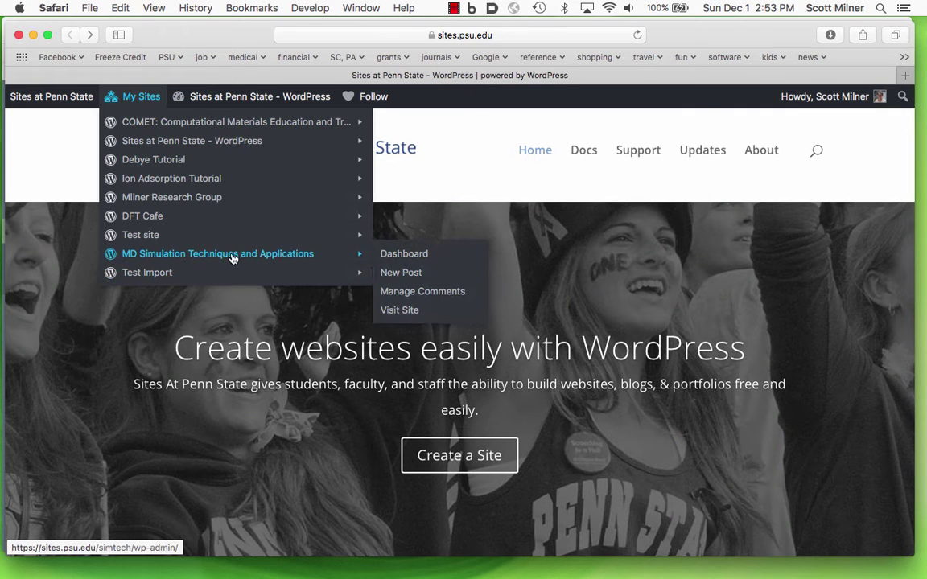
left_click(409, 312)
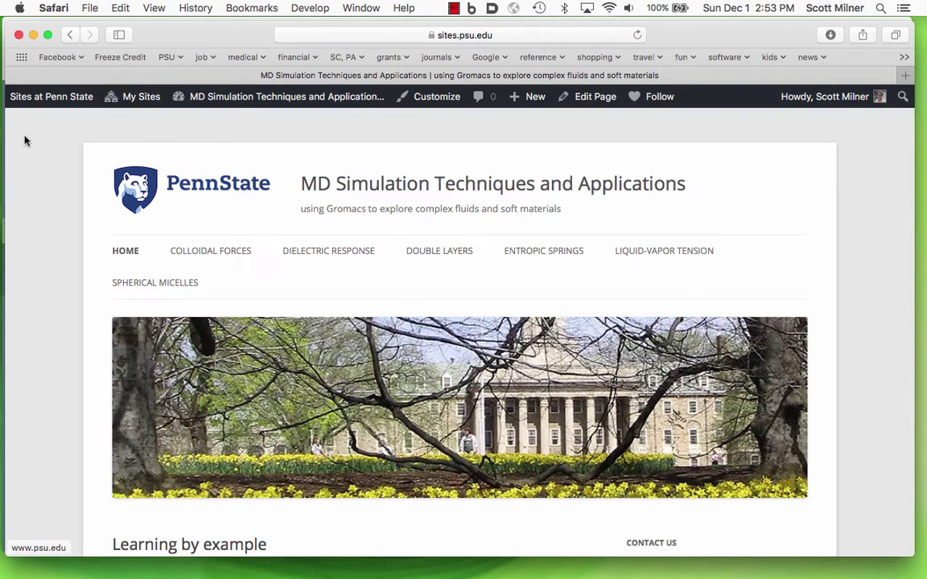
scroll(54, 338, "down", 5)
scroll(54, 338, "up", 5)
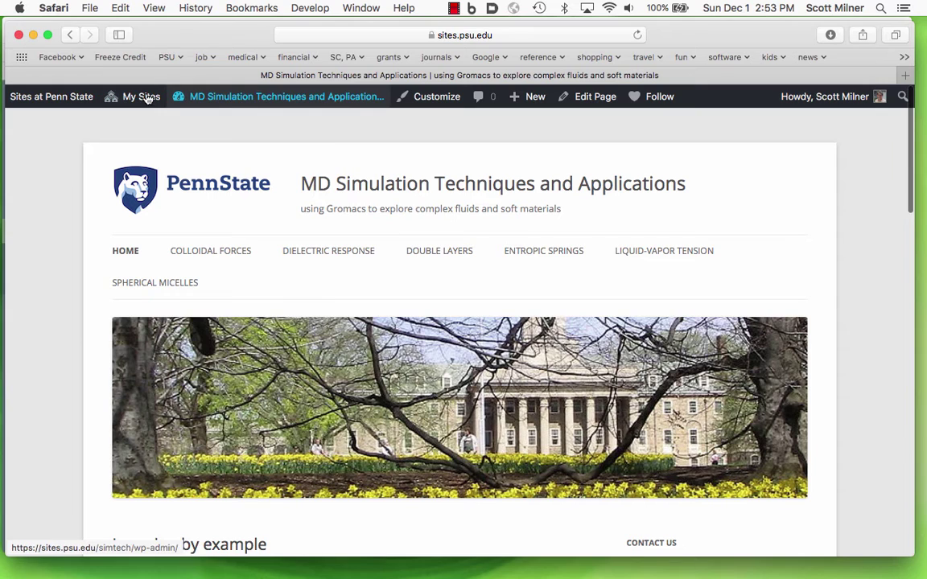
Step: Open the dashboard of the MD Simulation Techniques and Applications site and look over its sections
mouse_move(259, 102)
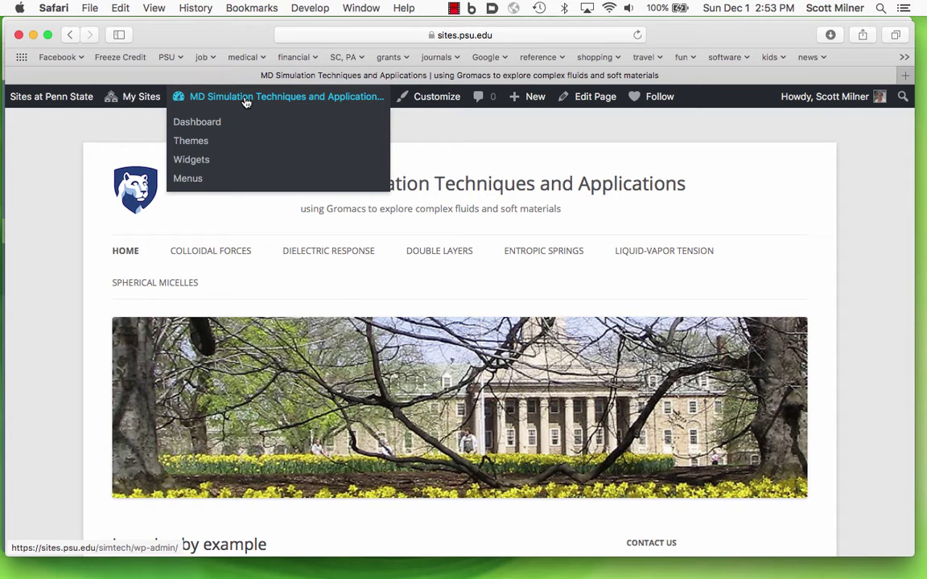
left_click(200, 123)
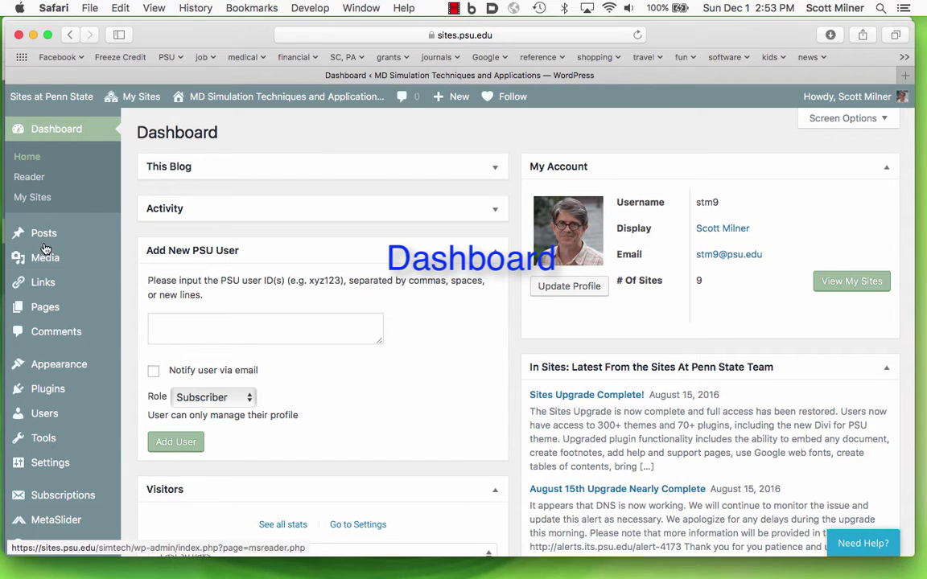
scroll(40, 314, "down", 5)
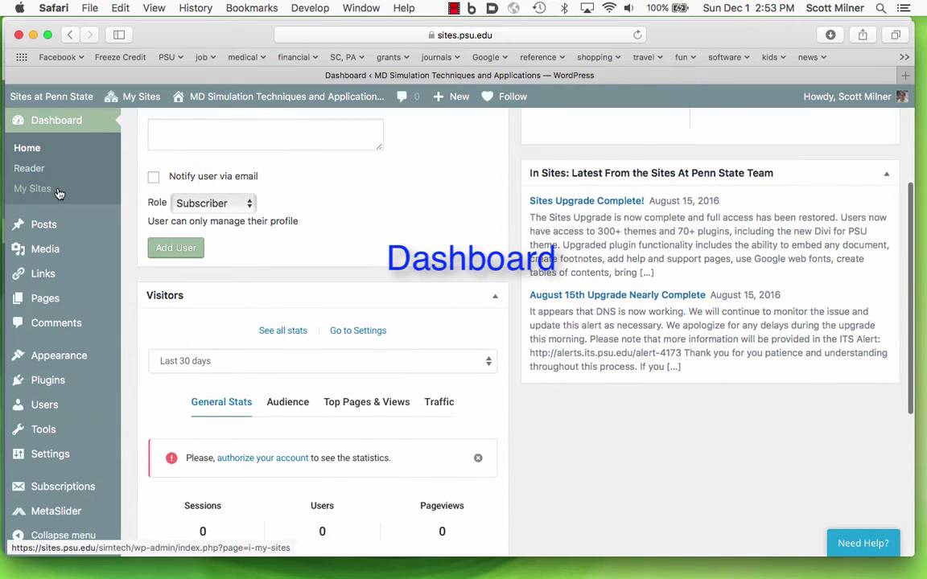
scroll(59, 151, "up", 4)
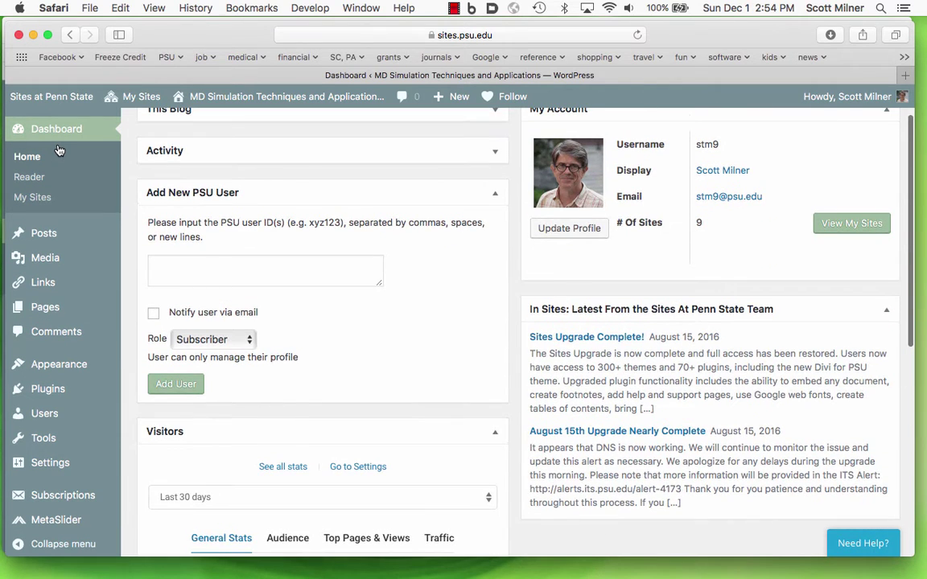
scroll(161, 147, "up", 2)
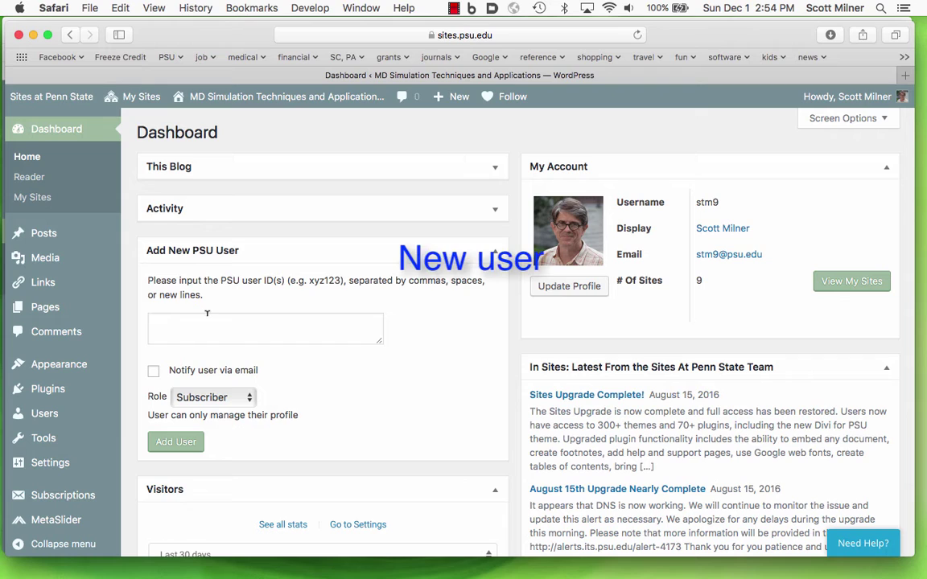
Step: Examine the role choices for adding a new PSU user and the options available for Posts, leaving the role as Subscriber
left_click(226, 398)
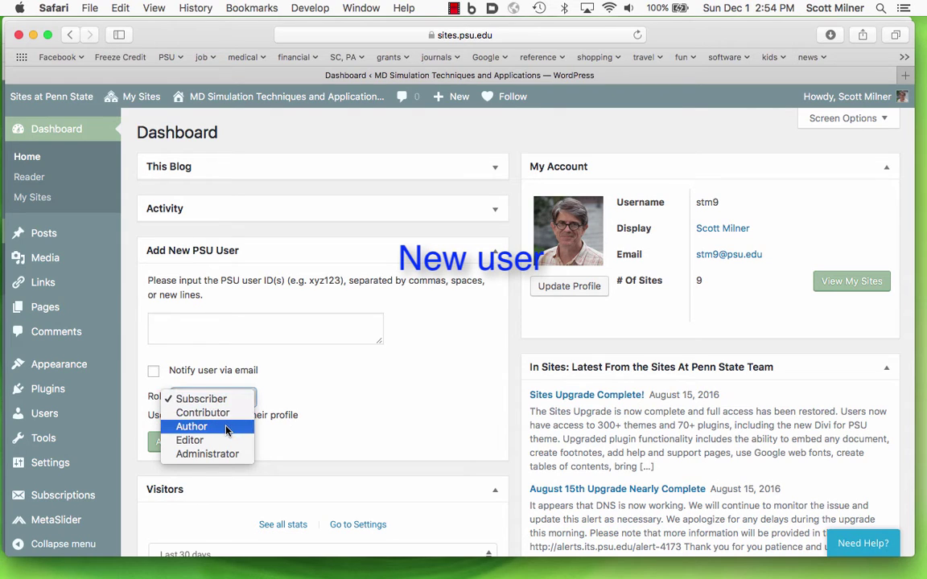
left_click(282, 379)
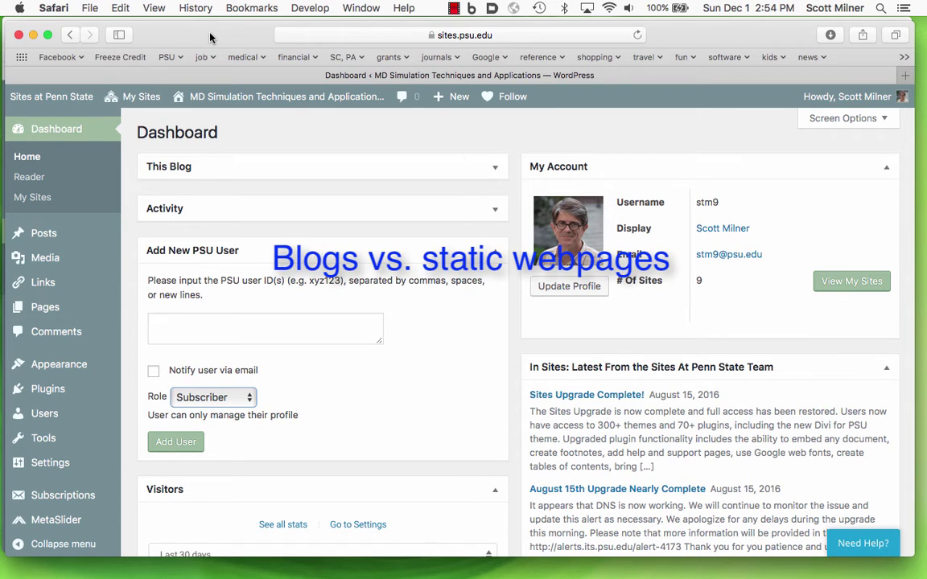
mouse_move(20, 301)
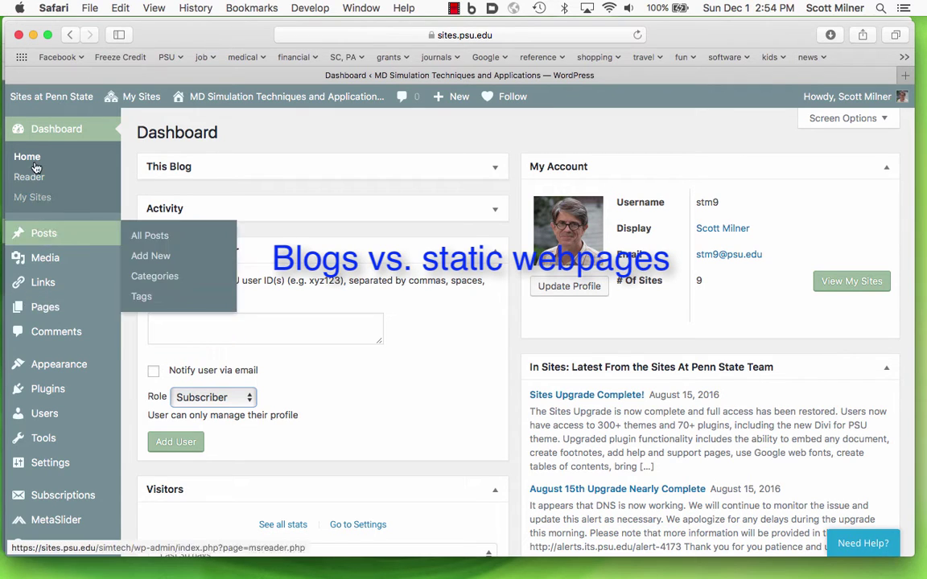
mouse_move(49, 233)
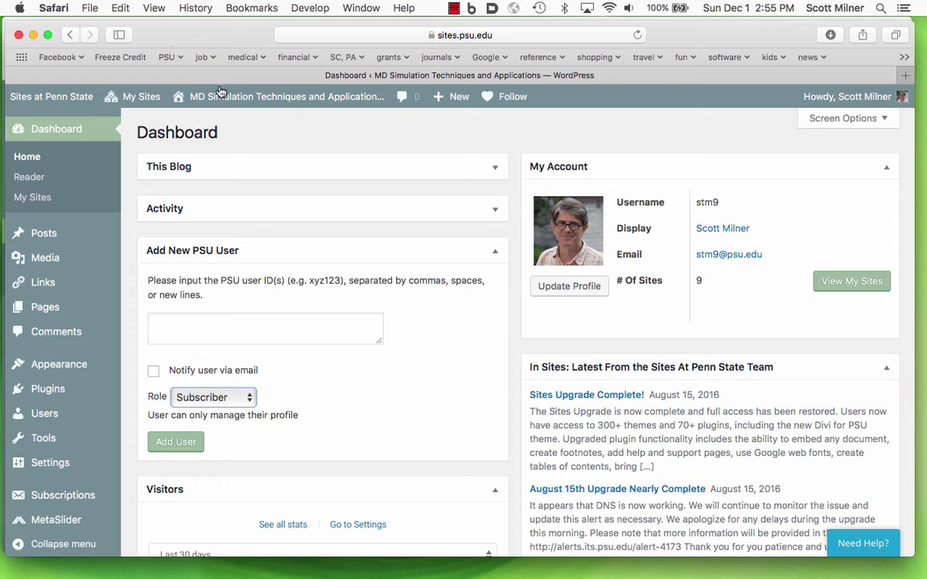
Step: Return to the live site and examine its home page header, page navigation and Introduction section
mouse_move(201, 95)
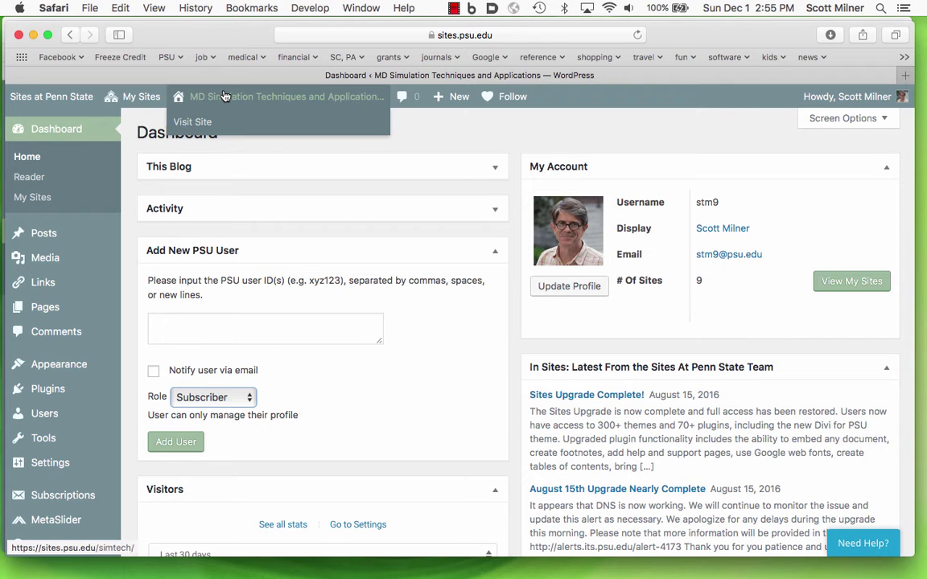
left_click(197, 123)
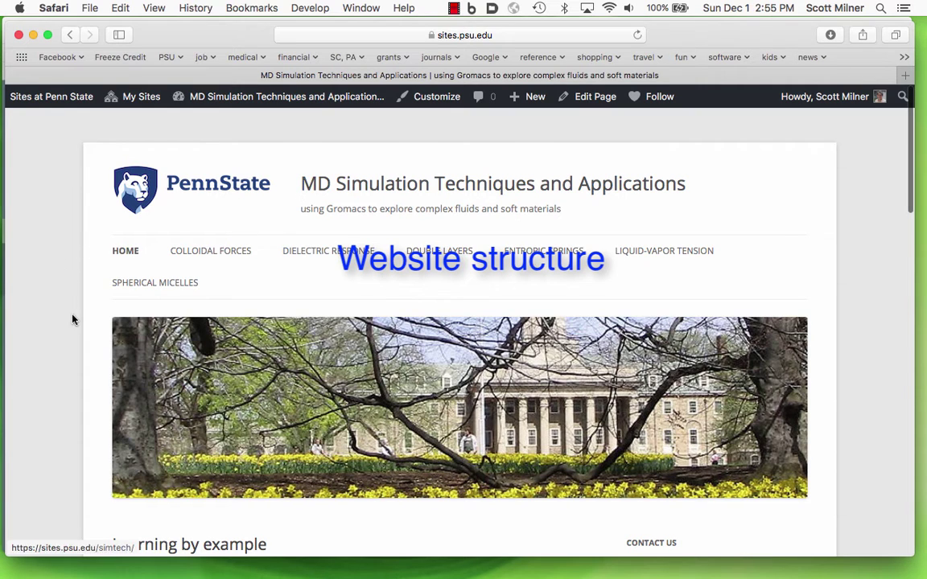
scroll(40, 379, "down", 8)
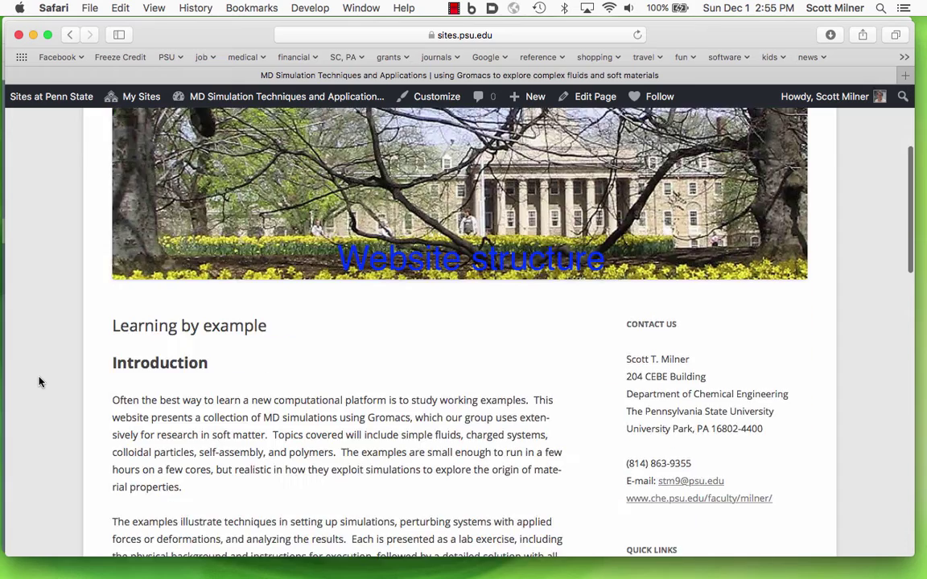
scroll(40, 379, "up", 6)
scroll(39, 379, "down", 3)
scroll(40, 380, "down", 4)
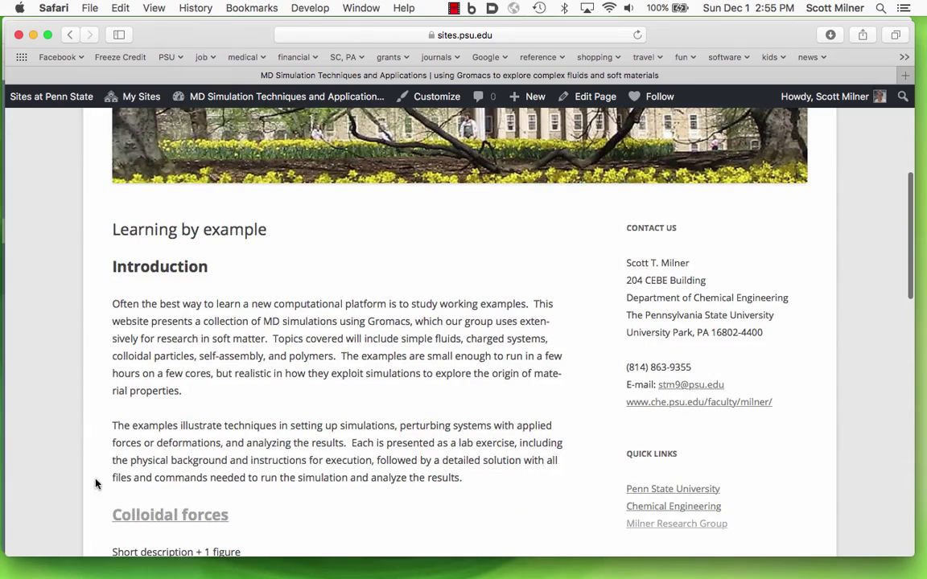
Step: Examine the linked example summaries on the home page, from Colloidal forces through Liquid-vapor tension
scroll(62, 490, "down", 5)
scroll(62, 490, "down", 4)
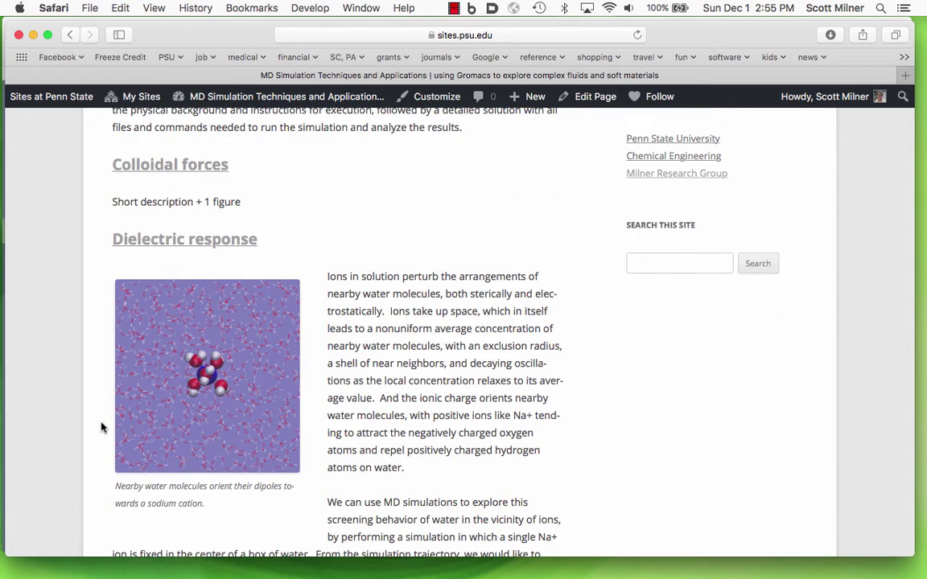
scroll(101, 428, "down", 3)
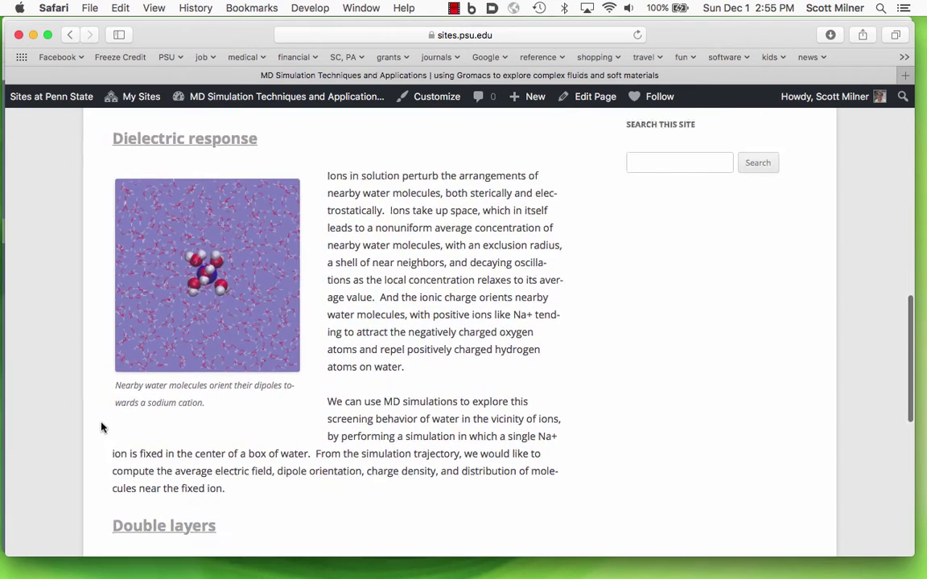
scroll(101, 428, "down", 8)
scroll(101, 428, "up", 4)
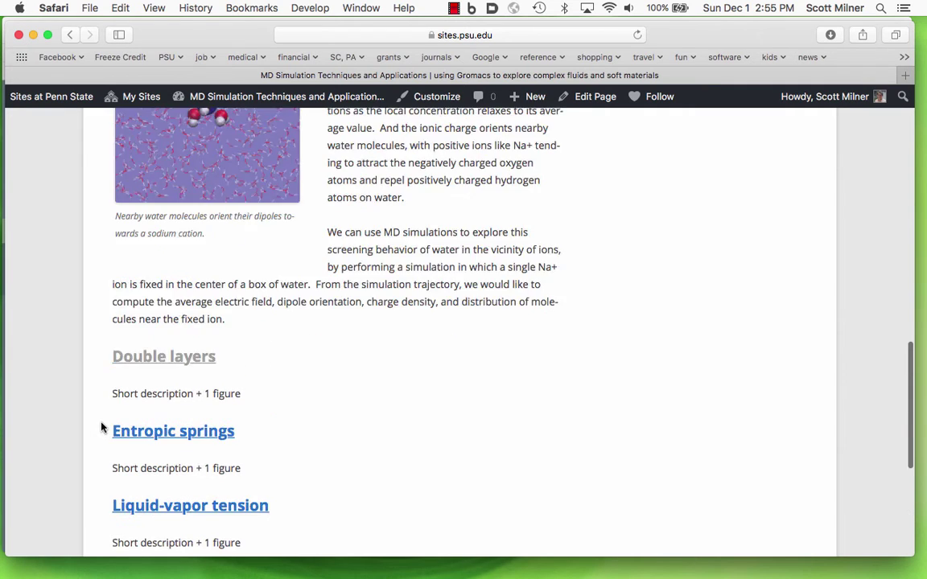
scroll(101, 428, "up", 5)
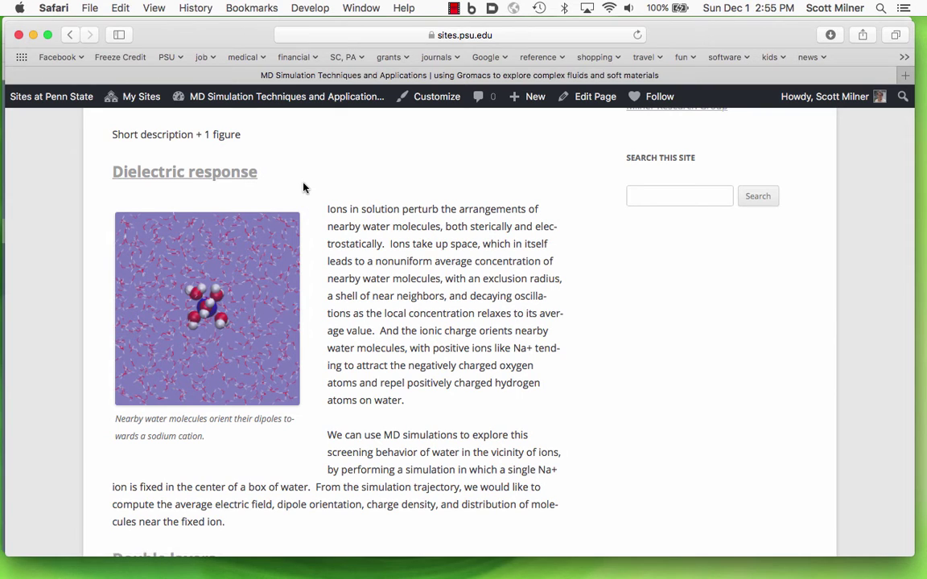
scroll(303, 188, "up", 1)
scroll(302, 193, "up", 2)
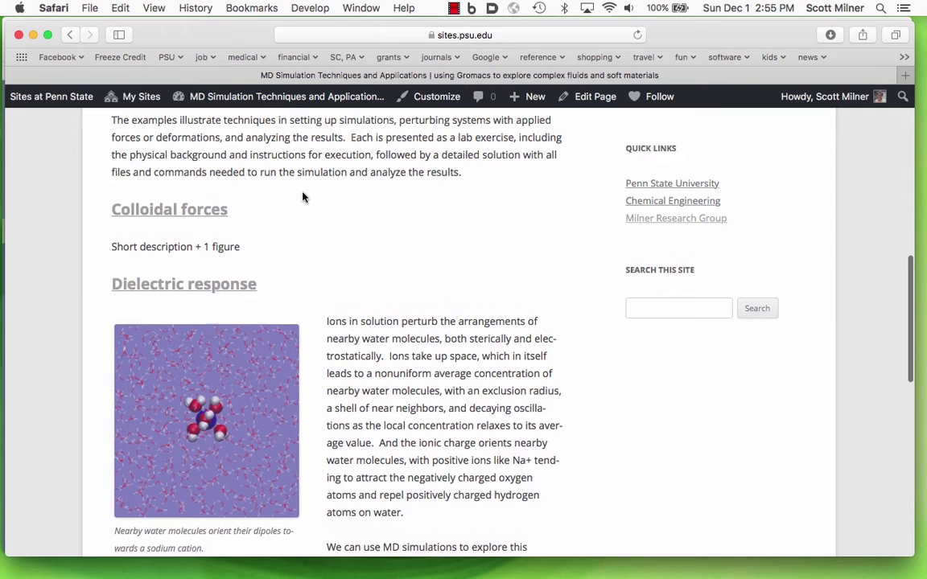
Step: Open the Dielectric response example from its home page heading and expand its table of contents
left_click(234, 292)
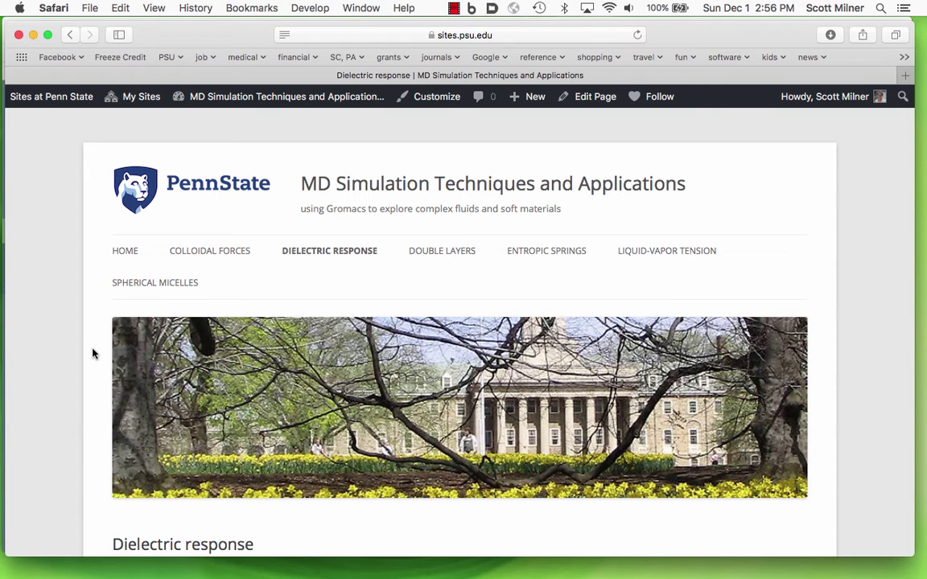
scroll(93, 354, "down", 1)
scroll(92, 353, "down", 5)
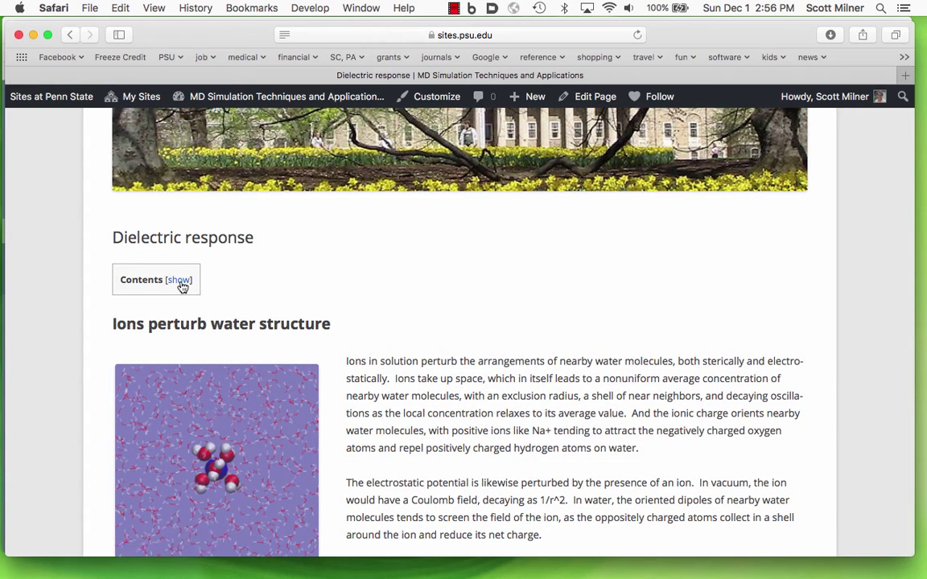
left_click(181, 281)
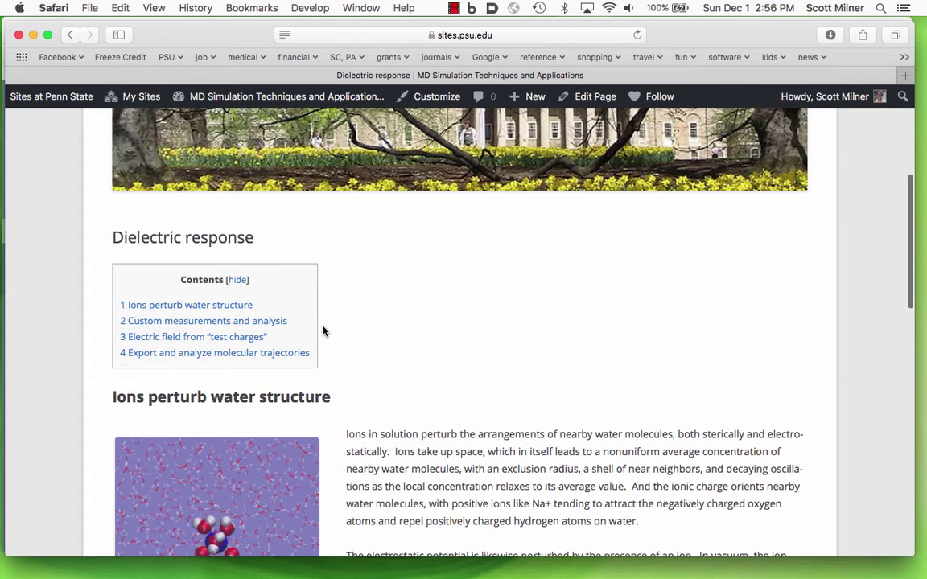
Step: Read through the first Dielectric response page, from Ions perturb water structure to the page links at its end
scroll(322, 330, "down", 1)
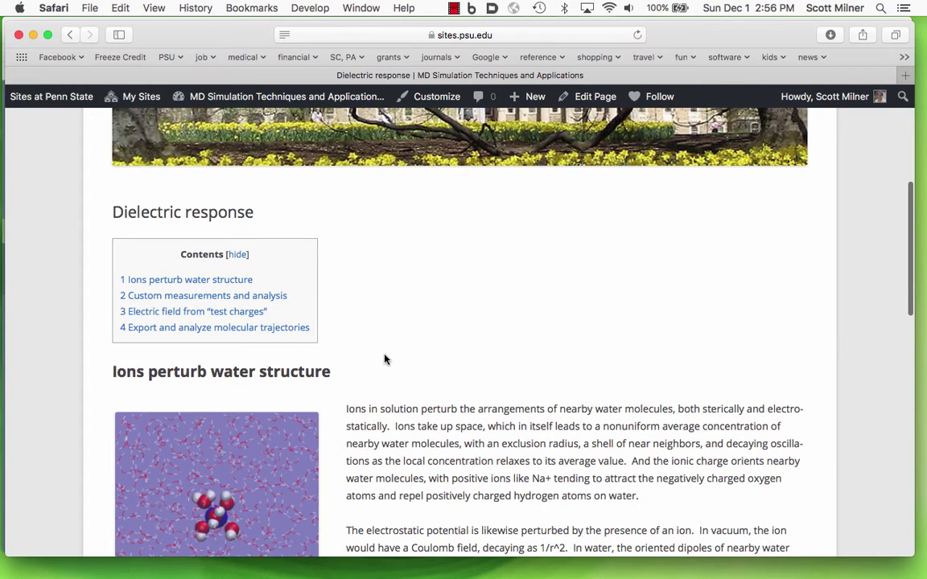
scroll(385, 354, "down", 5)
scroll(385, 354, "down", 2)
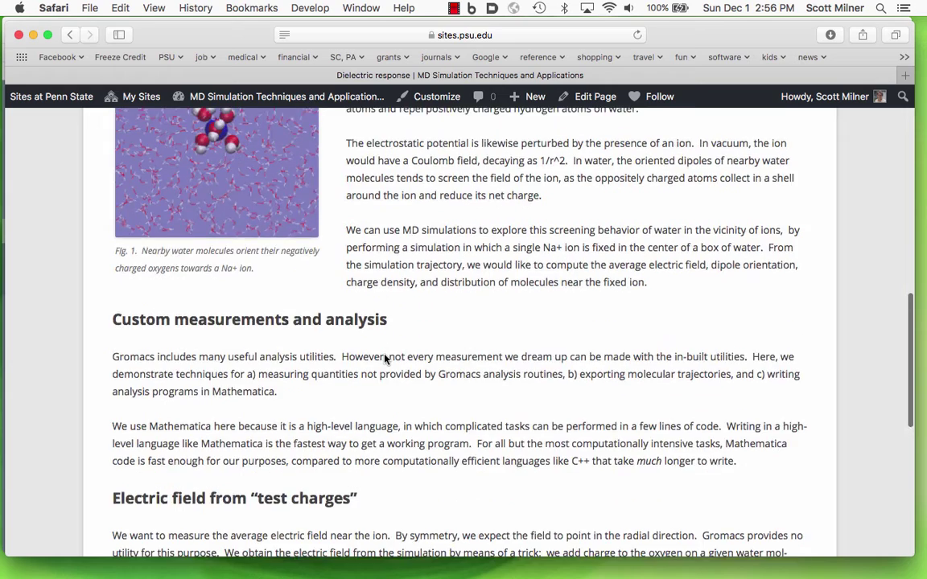
scroll(385, 353, "up", 1)
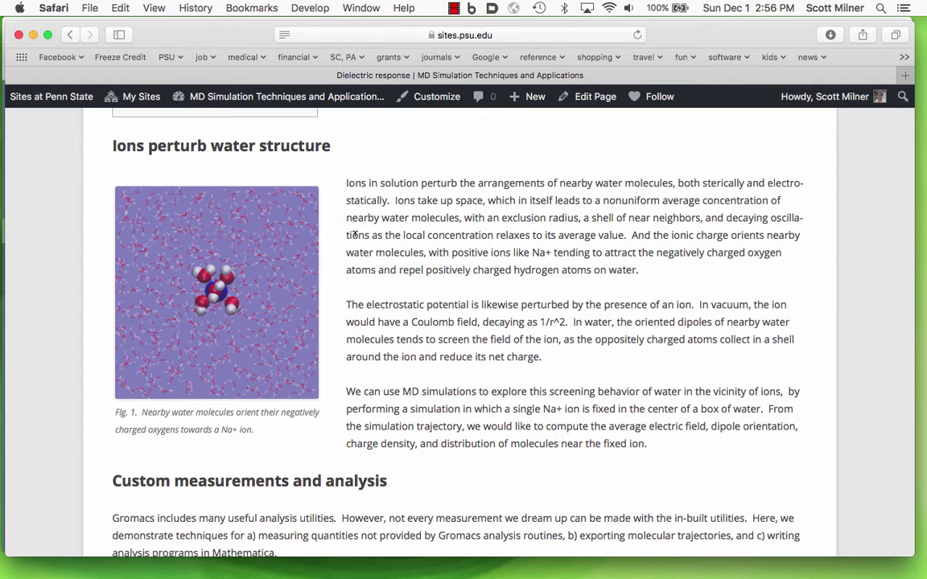
scroll(380, 426, "down", 12)
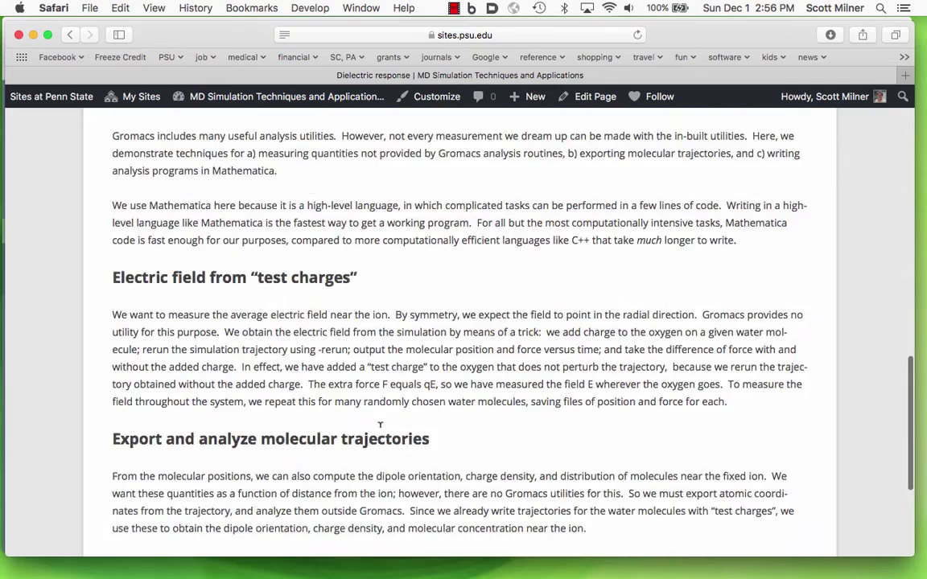
scroll(380, 426, "down", 2)
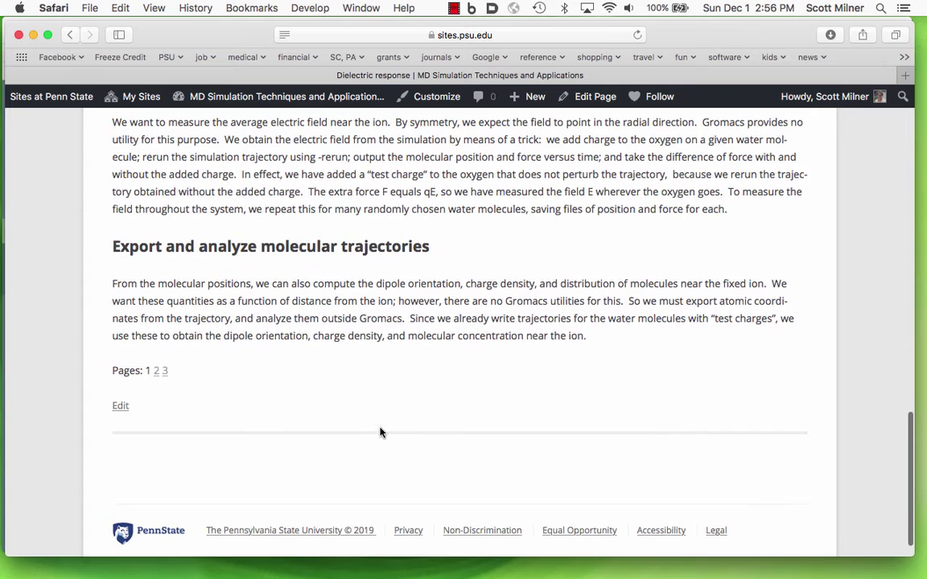
Step: Open page 2 of the Dielectric response example and read from its contents through the write forces and positions section
left_click(157, 372)
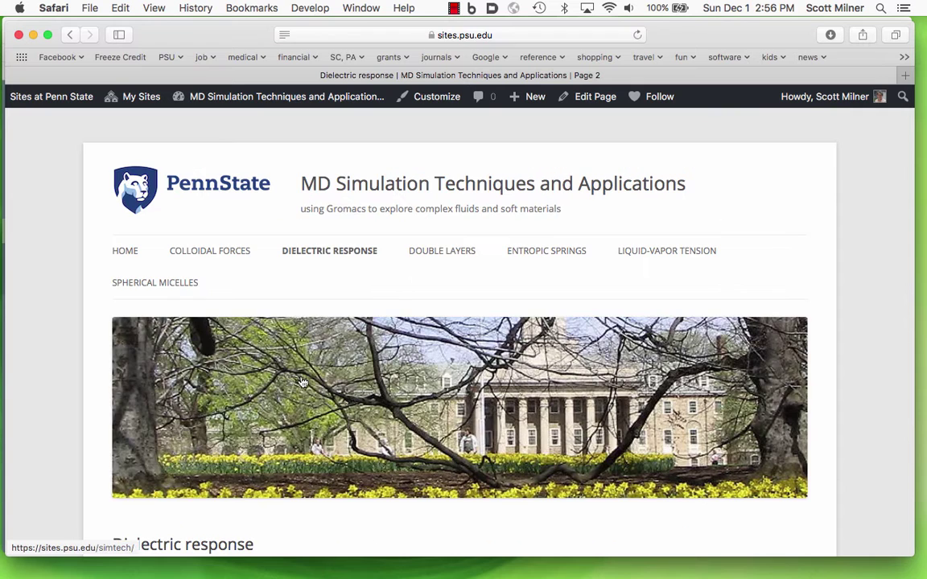
scroll(360, 393, "down", 5)
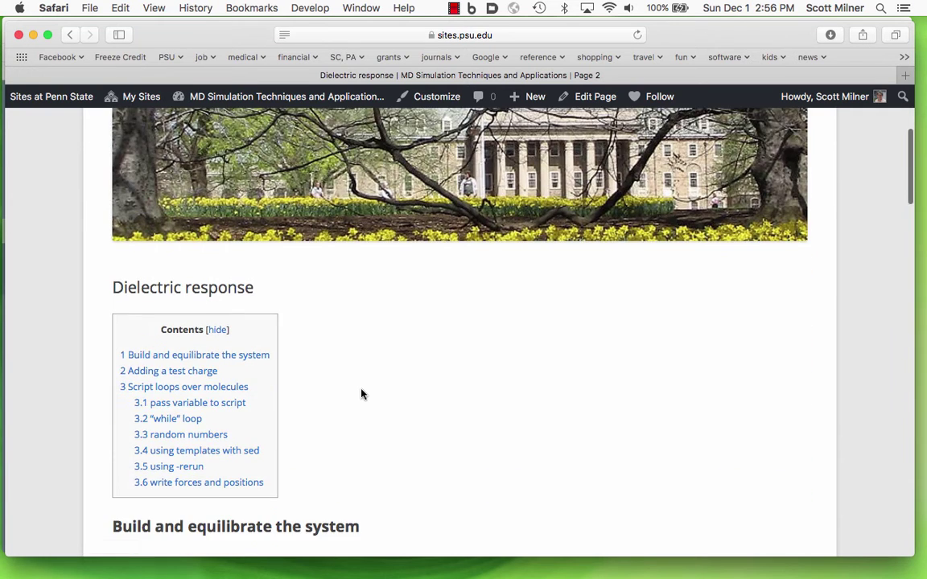
scroll(339, 405, "down", 5)
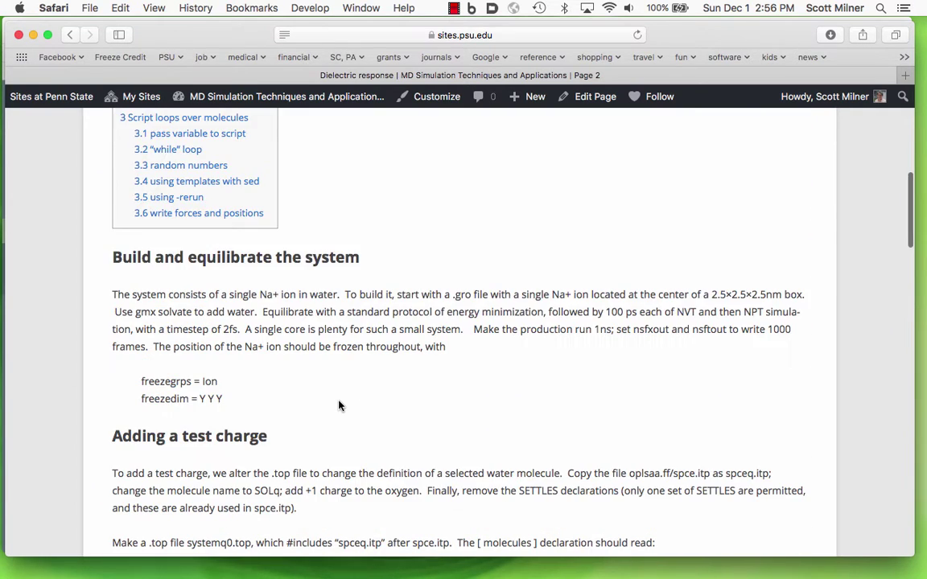
scroll(339, 406, "up", 1)
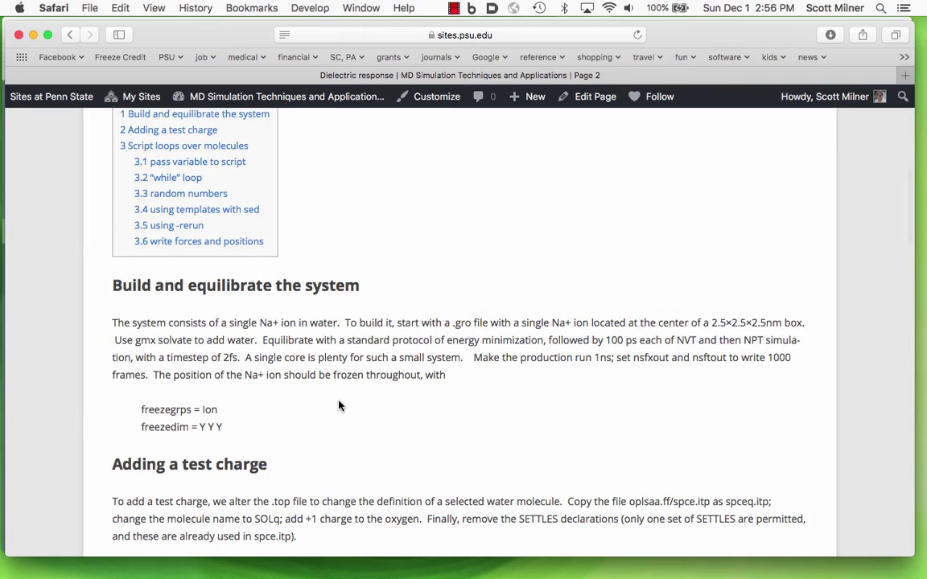
scroll(339, 405, "down", 15)
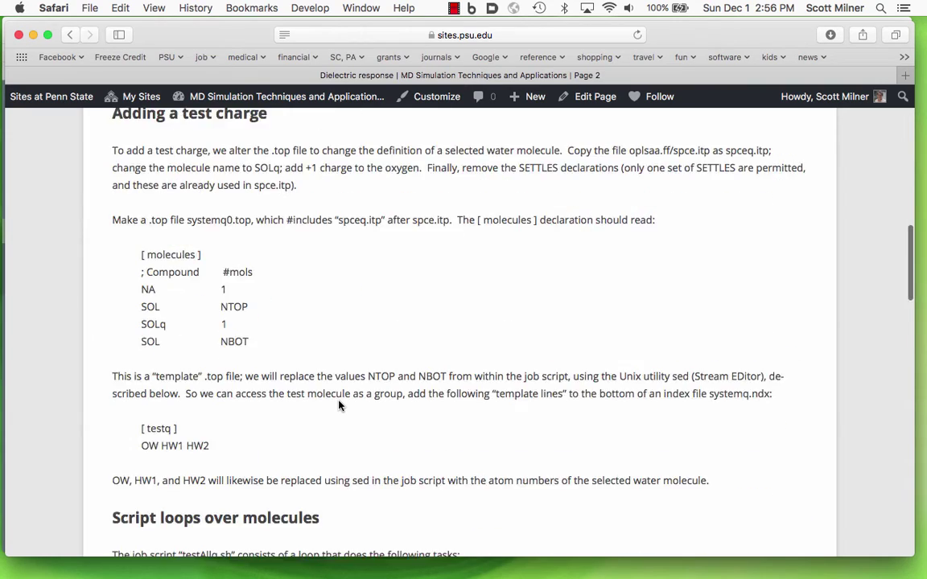
scroll(339, 406, "down", 15)
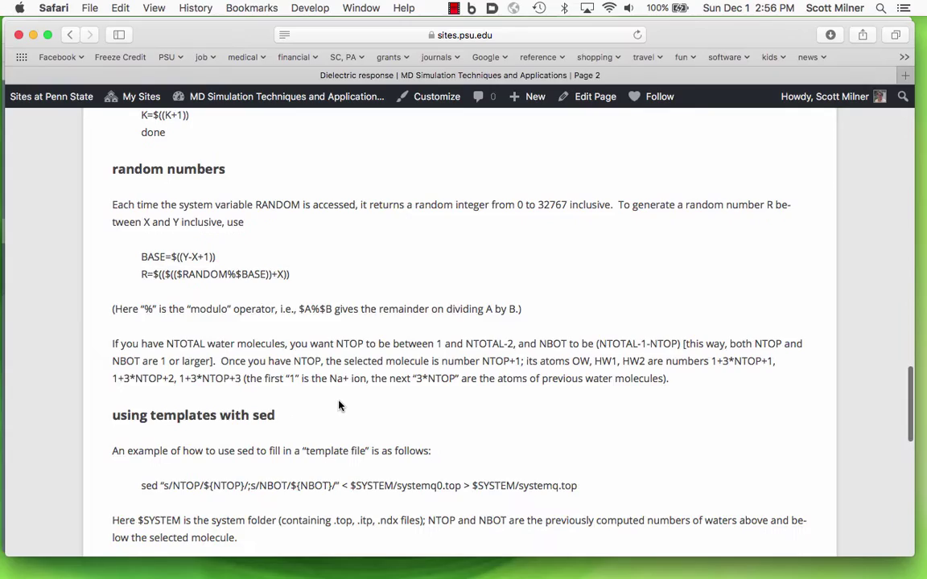
scroll(339, 400, "down", 8)
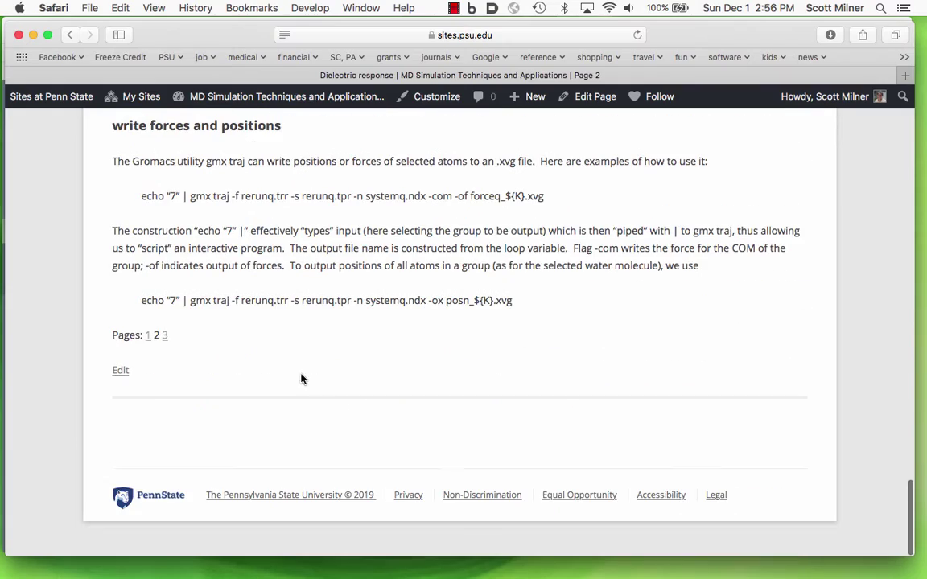
Step: Open page 3 of the Dielectric response example and read through its analysis sections and figures to the simulation tarball link
left_click(165, 339)
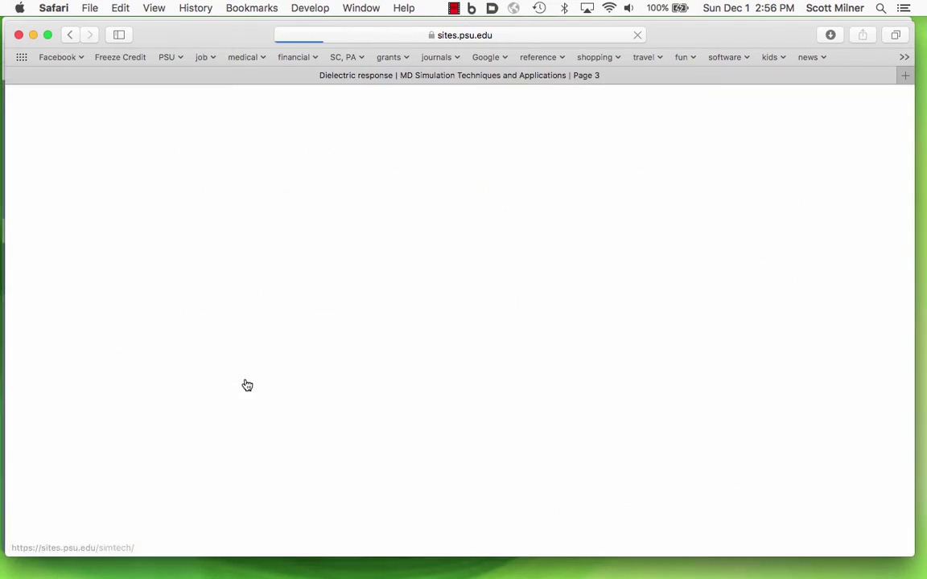
scroll(306, 419, "down", 5)
scroll(307, 420, "down", 5)
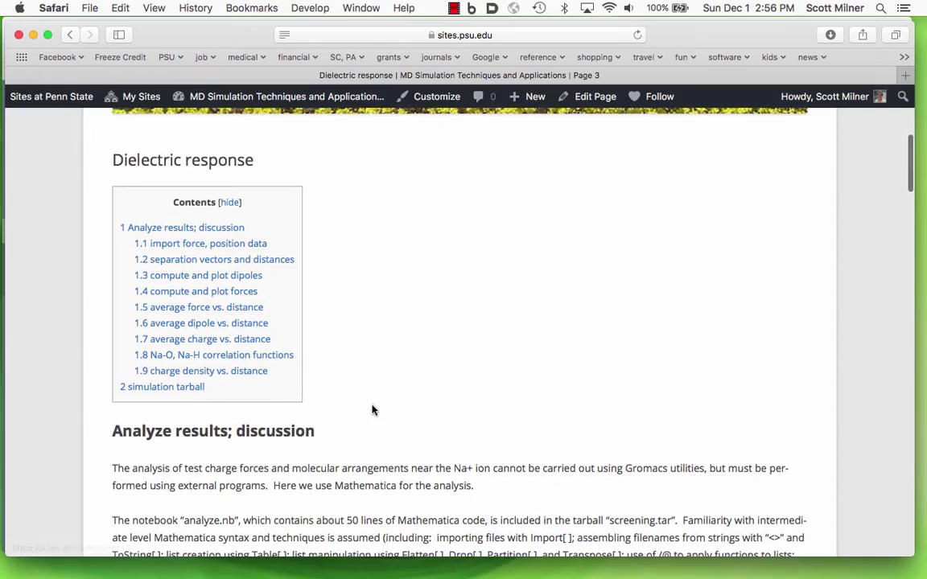
scroll(374, 410, "down", 4)
scroll(373, 409, "down", 10)
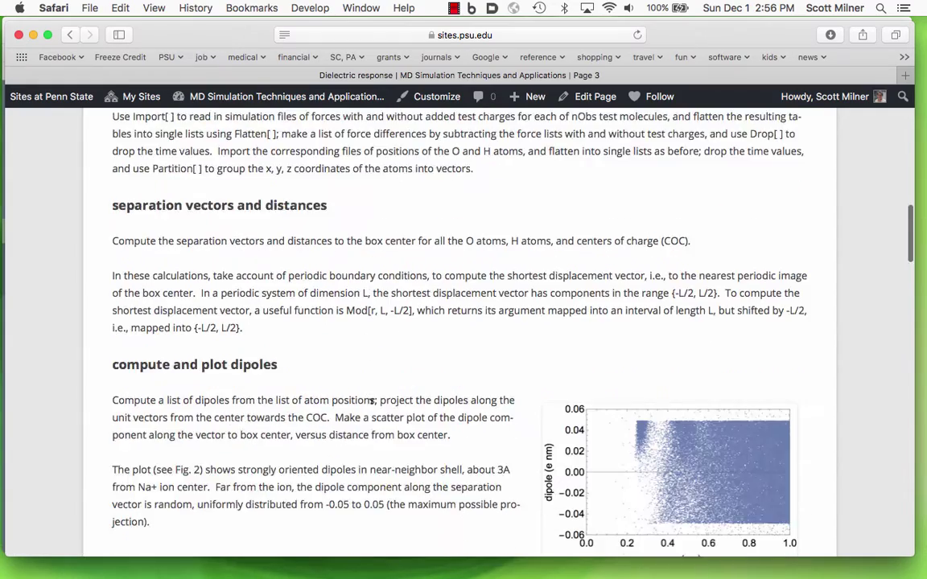
scroll(372, 408, "down", 8)
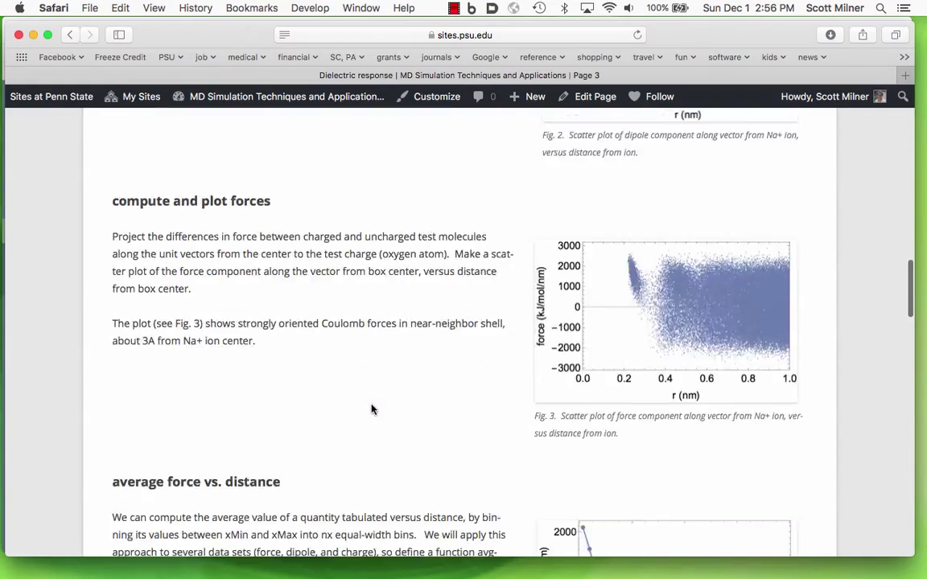
scroll(372, 410, "down", 10)
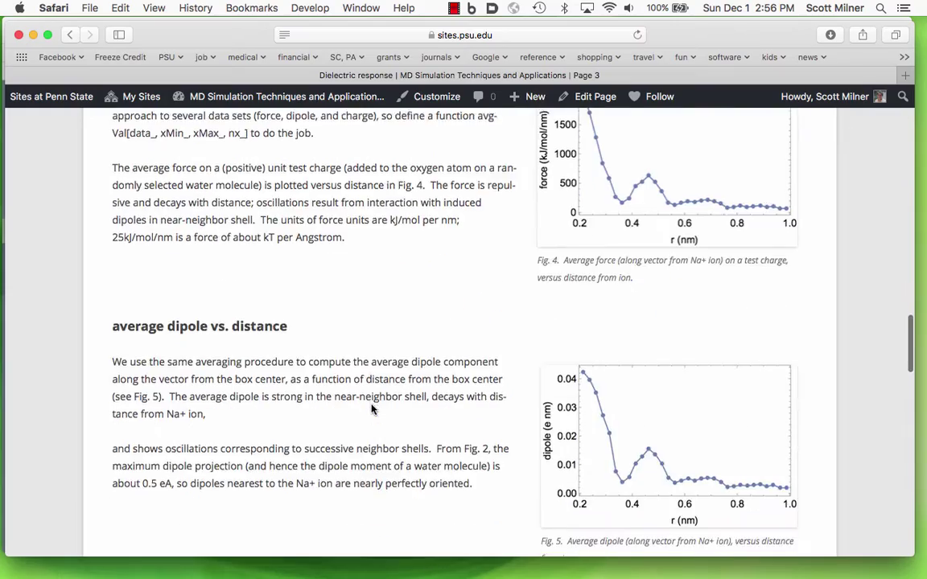
scroll(372, 402, "down", 10)
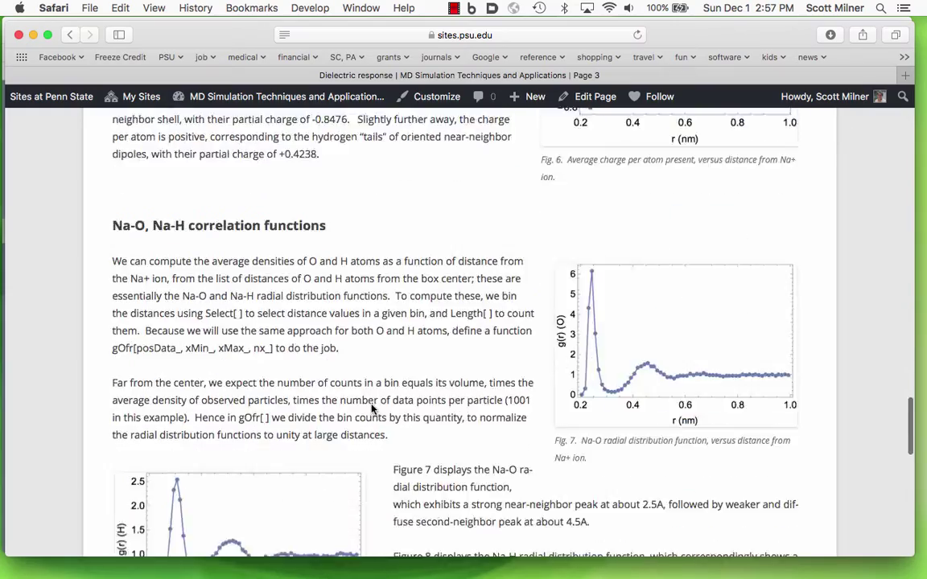
scroll(372, 409, "down", 8)
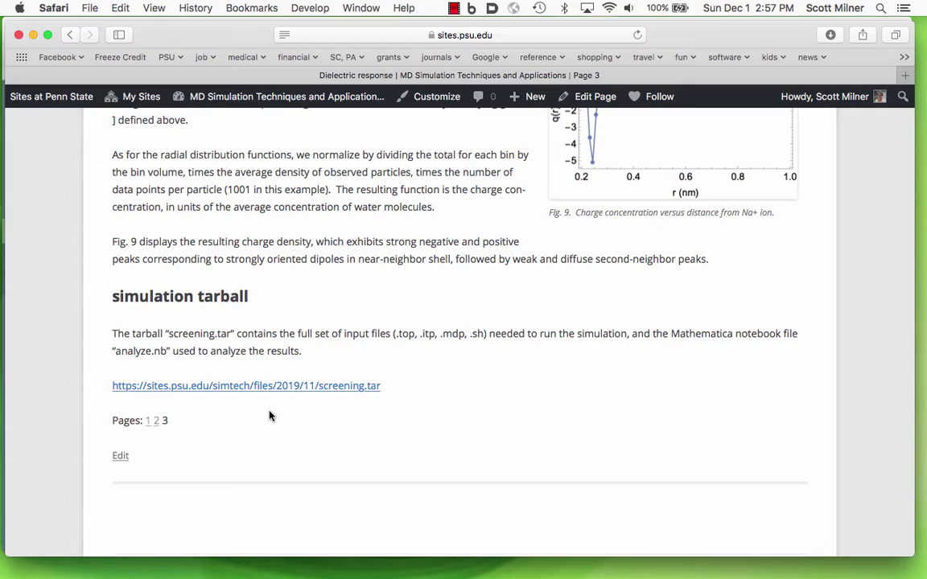
Step: Go back up through the page 3 analysis figures and review the table of contents
scroll(365, 332, "up", 3)
scroll(365, 331, "up", 15)
scroll(364, 332, "up", 15)
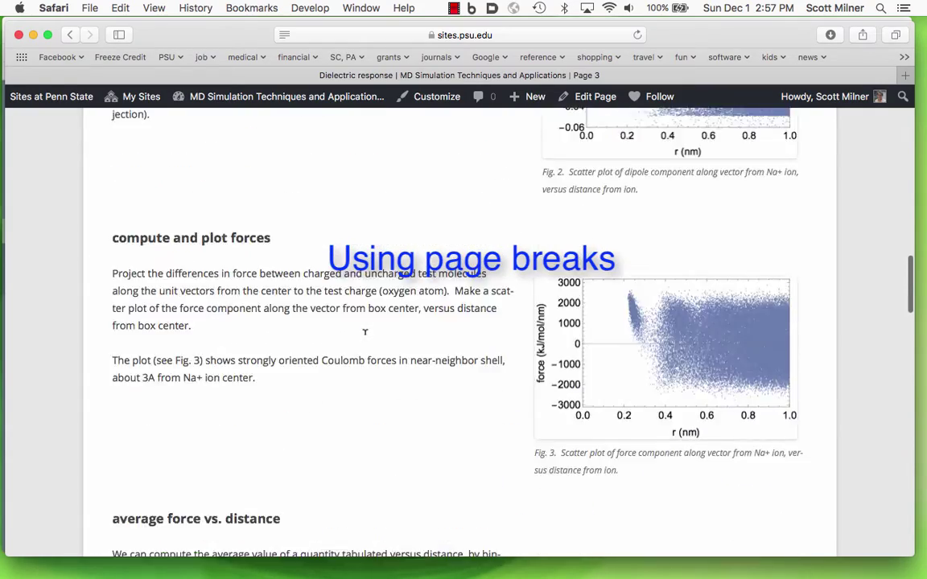
scroll(365, 330, "up", 8)
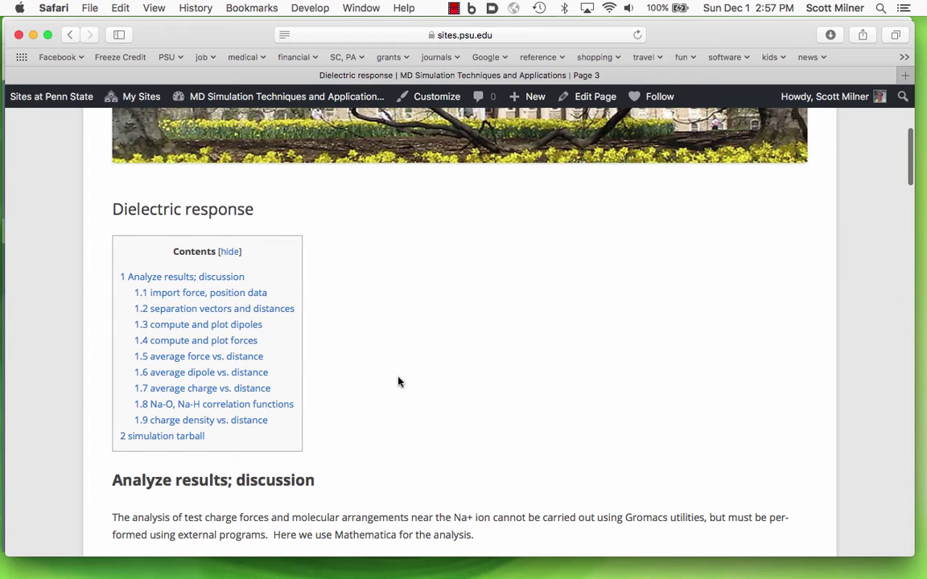
Step: Return to the end of page 3 and open the Dielectric response page for editing
scroll(397, 381, "down", 20)
scroll(398, 381, "down", 20)
scroll(397, 381, "down", 8)
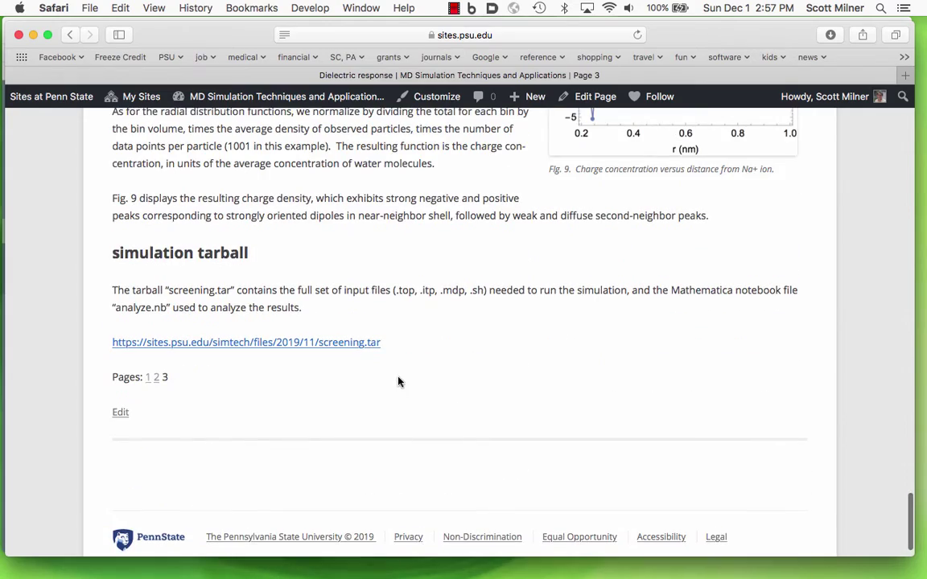
scroll(398, 381, "up", 1)
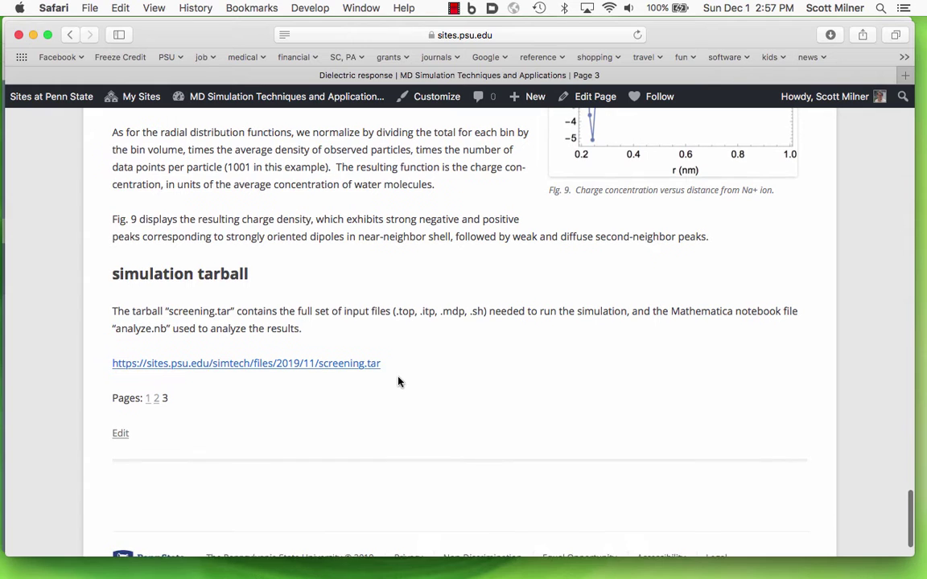
left_click(121, 433)
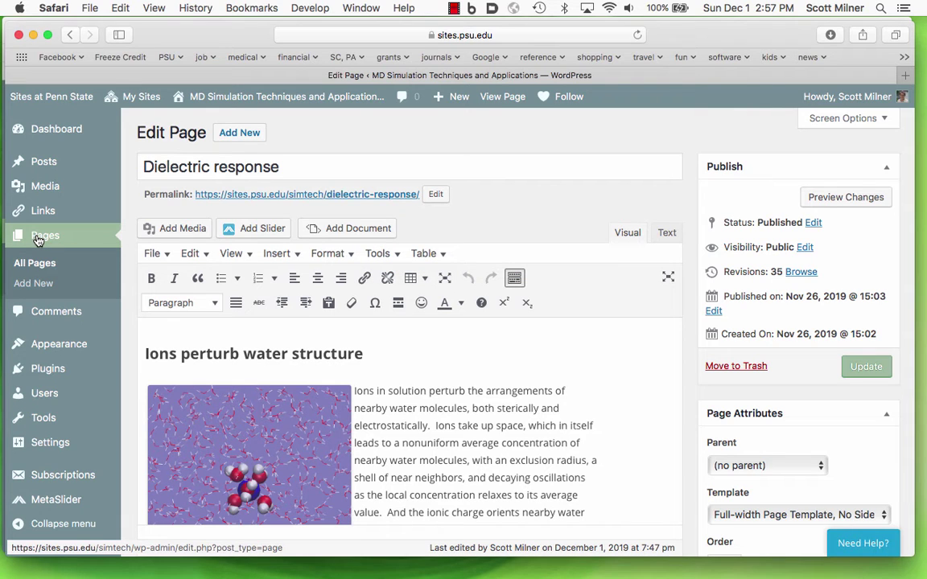
Step: Review the list of all the site's pages and open Dielectric response for editing from it
left_click(37, 239)
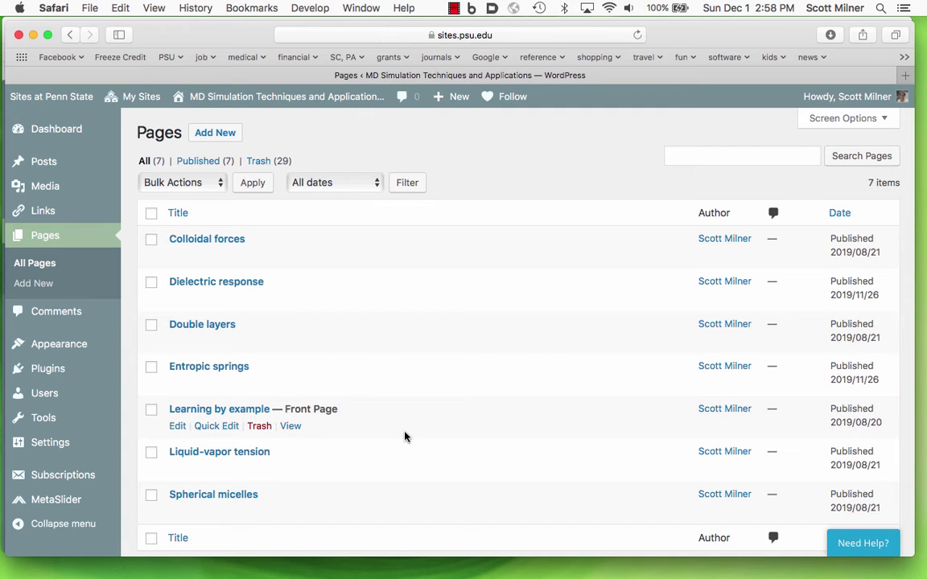
scroll(406, 436, "down", 1)
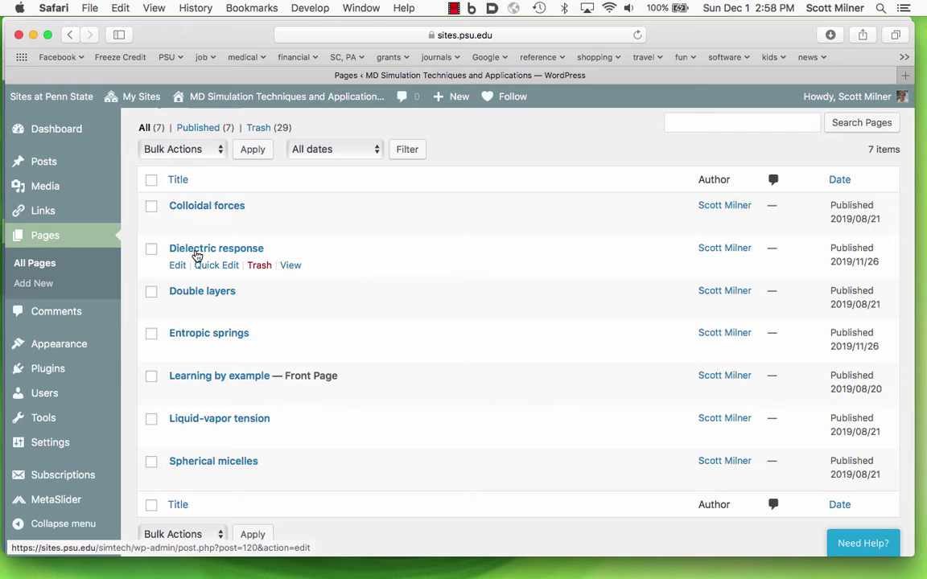
left_click(201, 251)
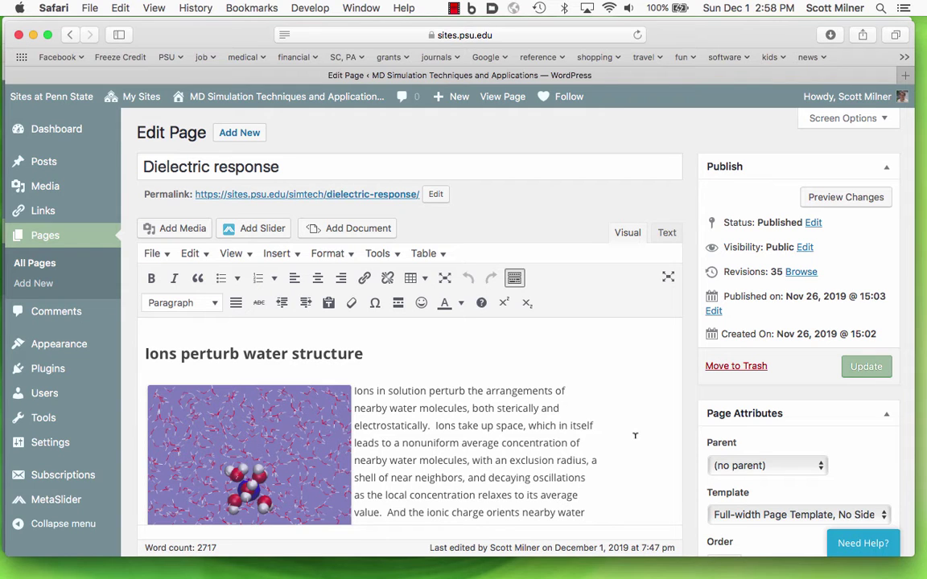
Step: Examine the page content in the editor down to the page break before Build and equilibrate the system, and return to its beginning
scroll(635, 435, "down", 3)
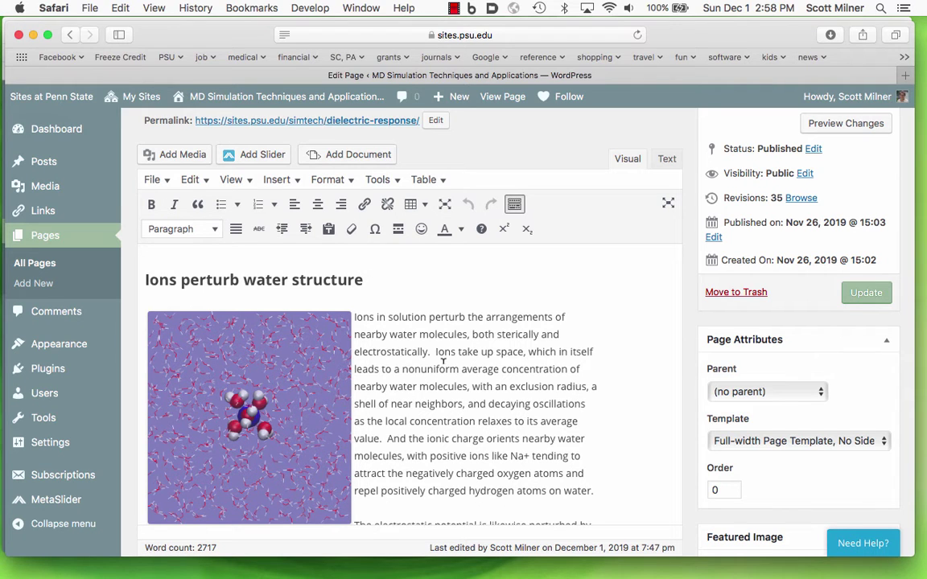
scroll(443, 361, "up", 2)
scroll(481, 389, "down", 10)
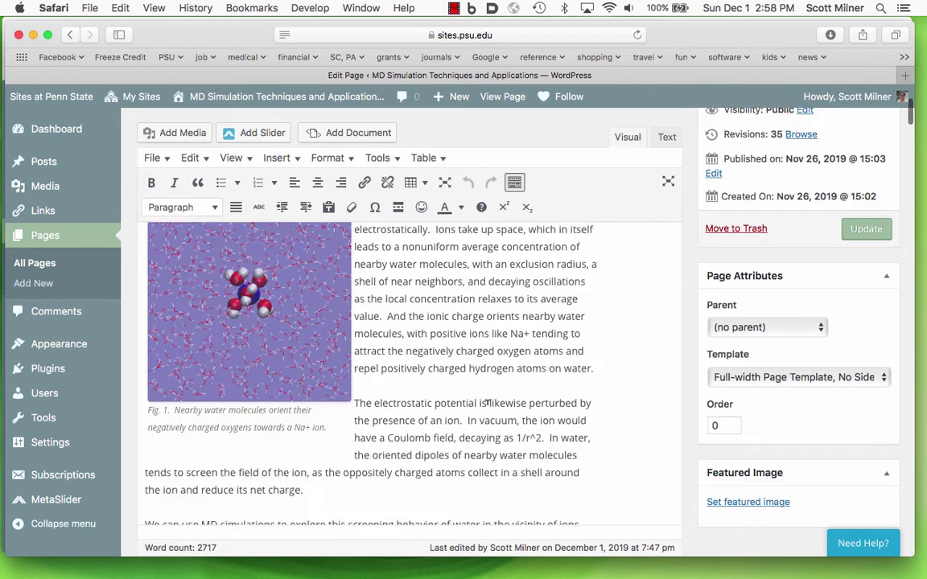
scroll(487, 402, "down", 5)
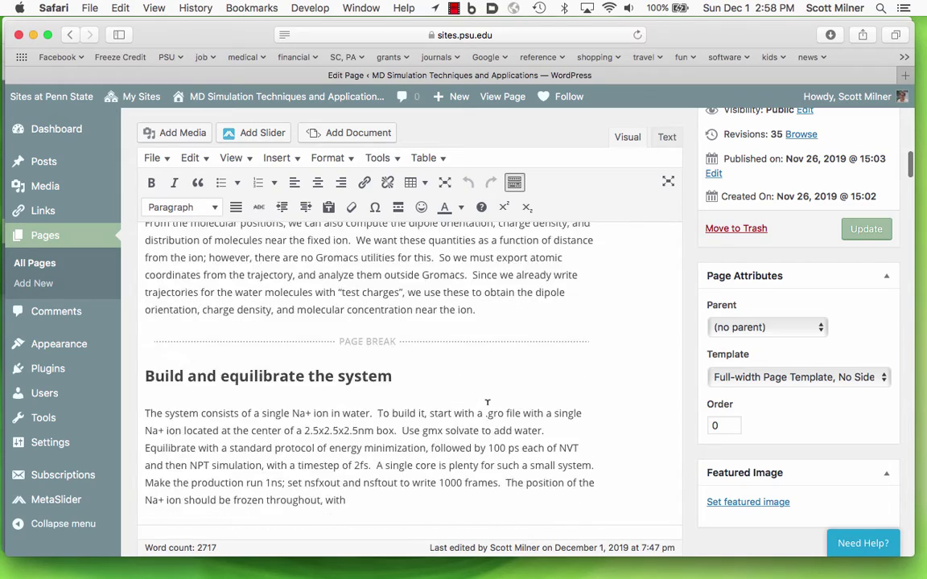
scroll(487, 402, "up", 10)
scroll(487, 403, "up", 5)
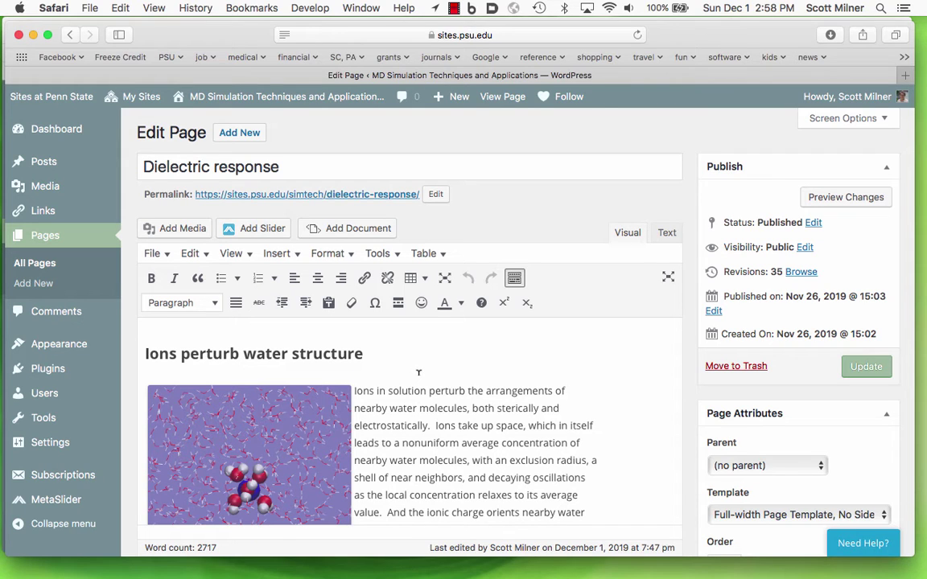
Step: Place the cursor in the Ions perturb water structure heading and examine the available paragraph and heading styles
left_click(350, 354)
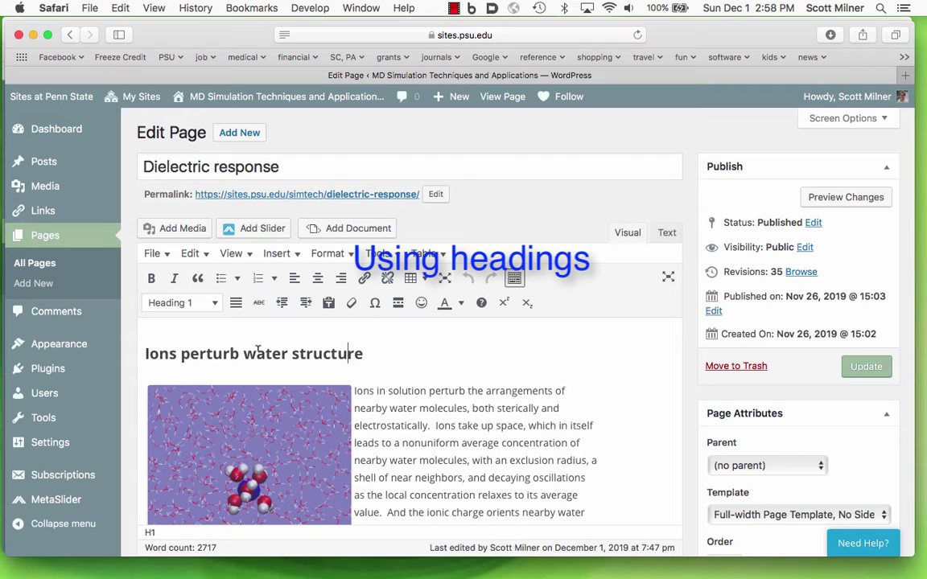
left_click(215, 304)
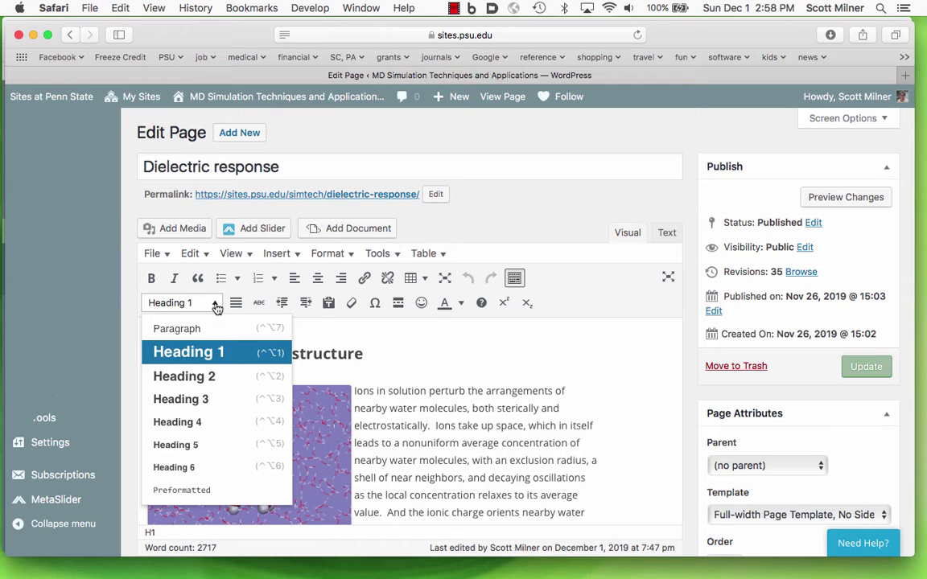
left_click(217, 306)
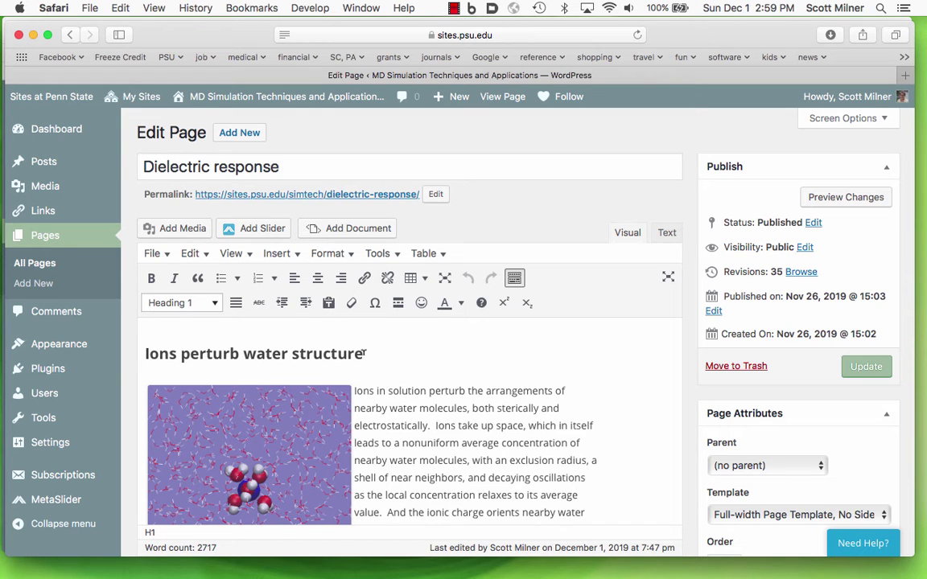
left_click(216, 305)
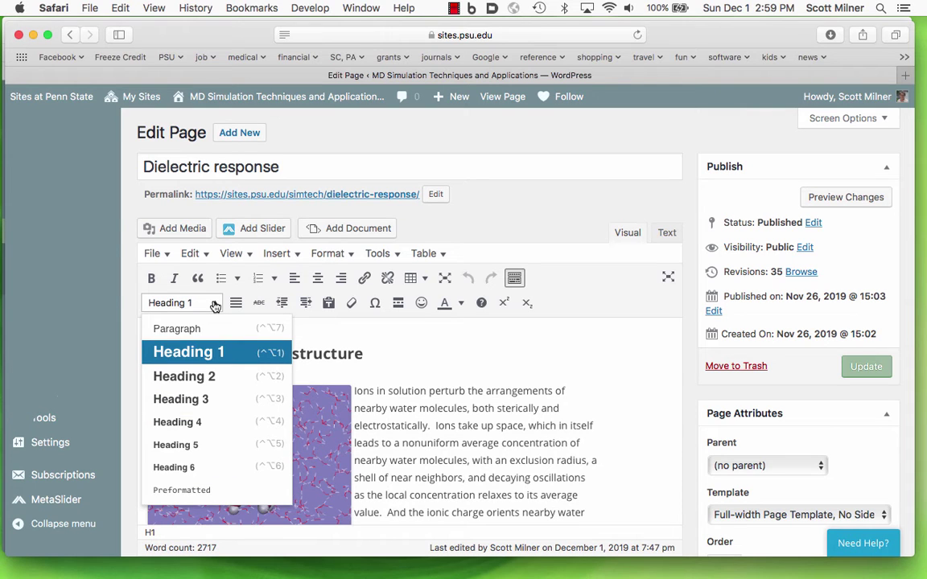
left_click(216, 304)
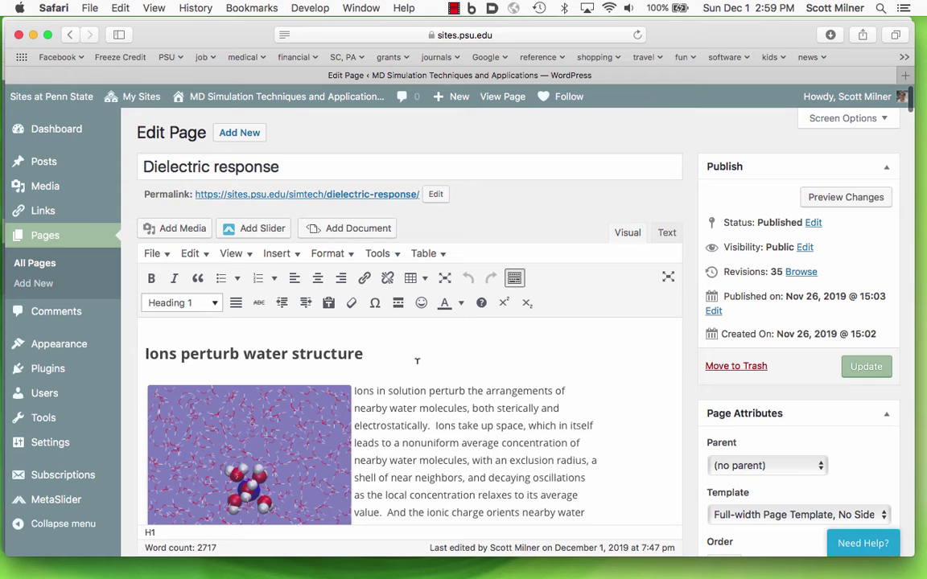
Step: Find the page break before Build and equilibrate the system in the editor and examine the insert options that include page breaks
scroll(417, 361, "down", 3)
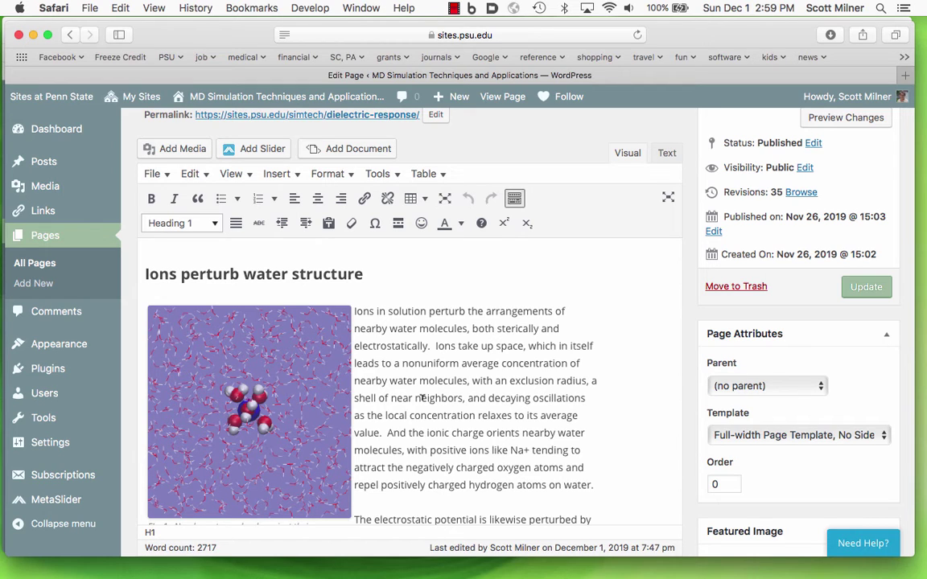
scroll(444, 417, "down", 10)
scroll(444, 420, "down", 12)
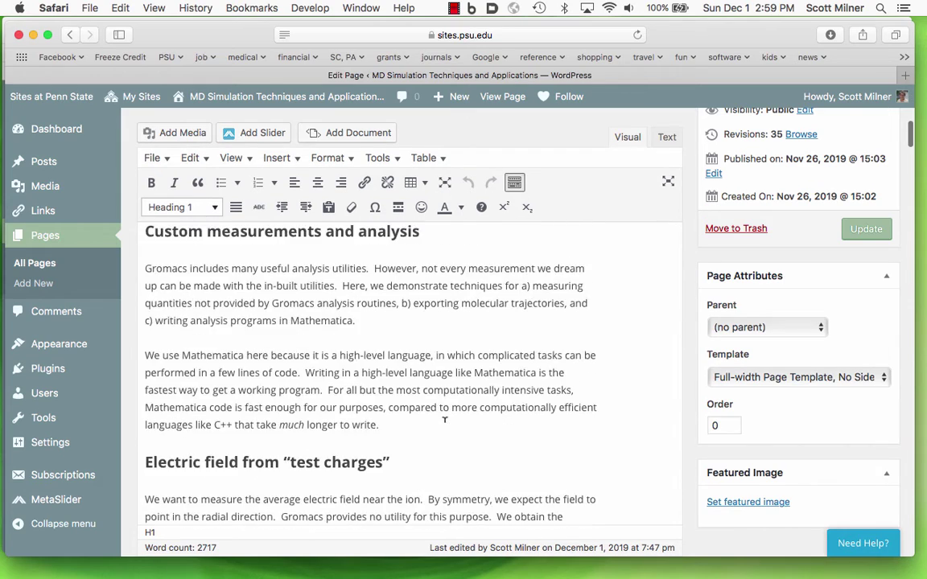
scroll(444, 419, "down", 5)
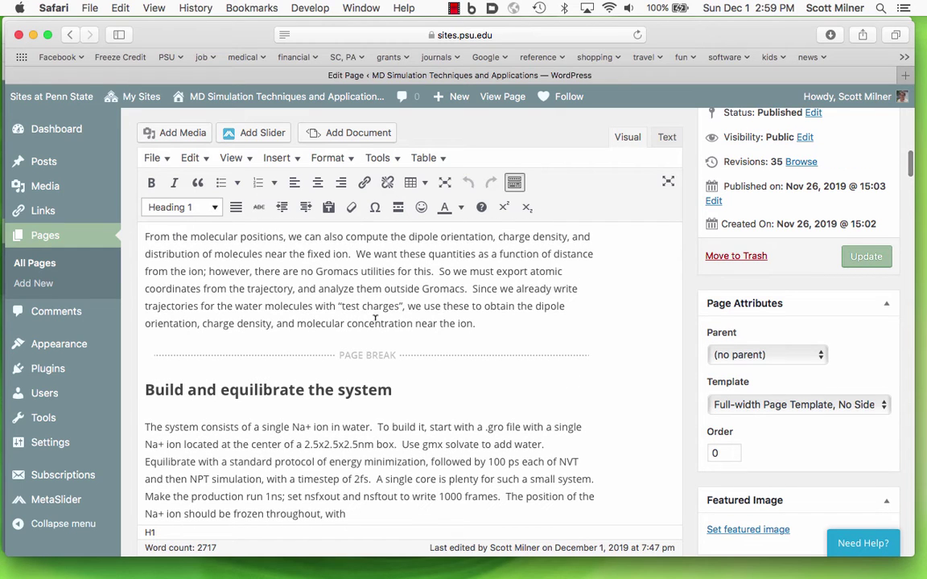
left_click(284, 161)
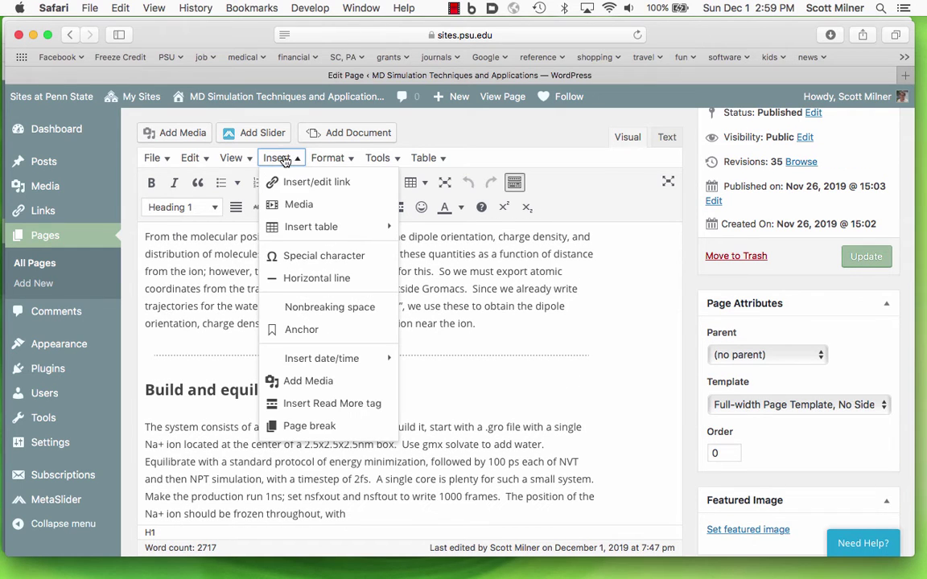
left_click(286, 158)
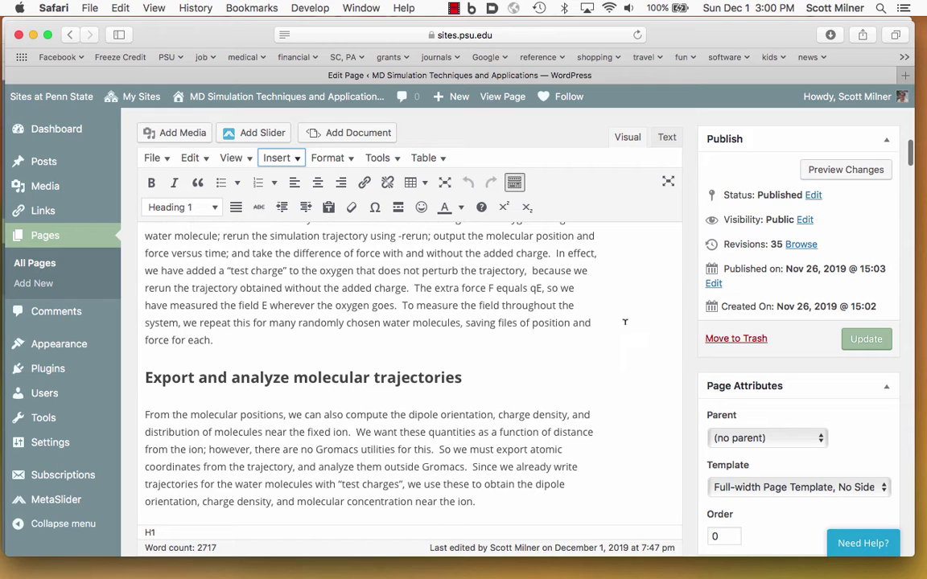
Step: Examine the template choices available in the Dielectric response page's attributes, keeping the current template
scroll(569, 330, "up", 4)
scroll(570, 330, "down", 3)
scroll(632, 360, "up", 1)
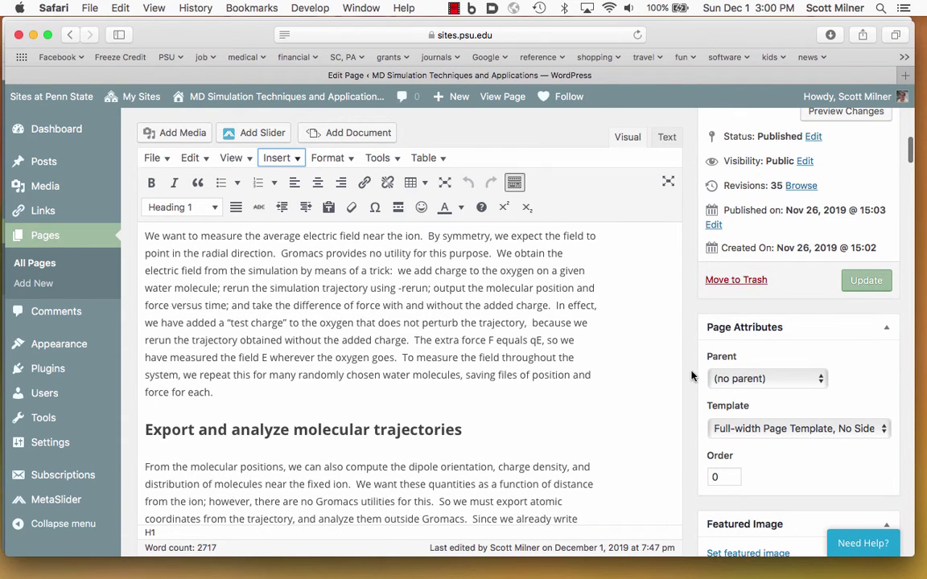
left_click(734, 428)
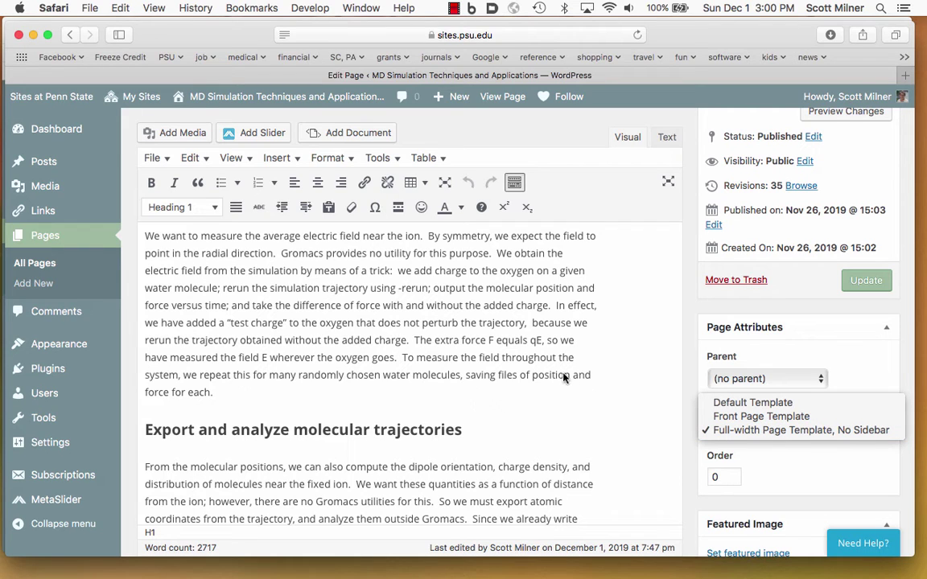
left_click(49, 268)
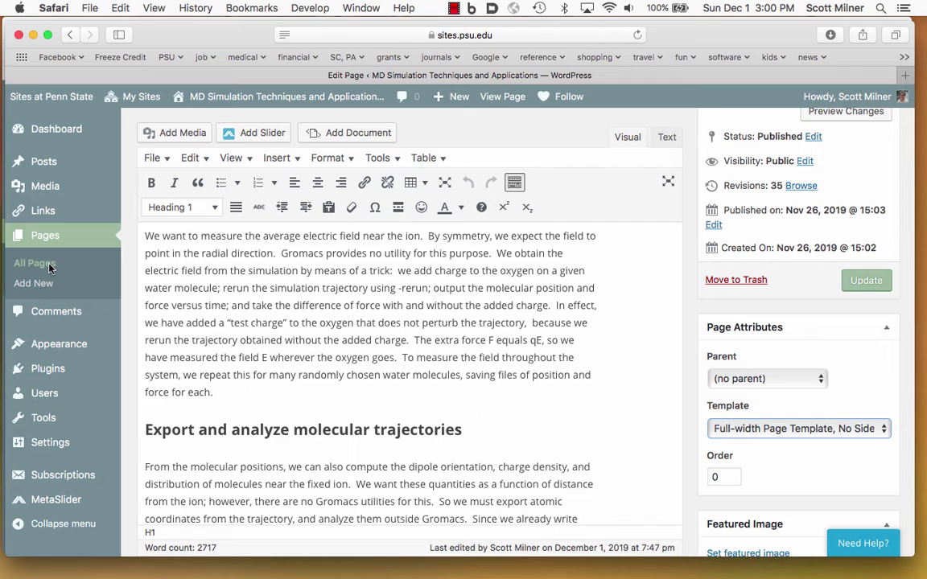
Step: Open the Learning by example front page from the list of all pages and view its published version
left_click(34, 258)
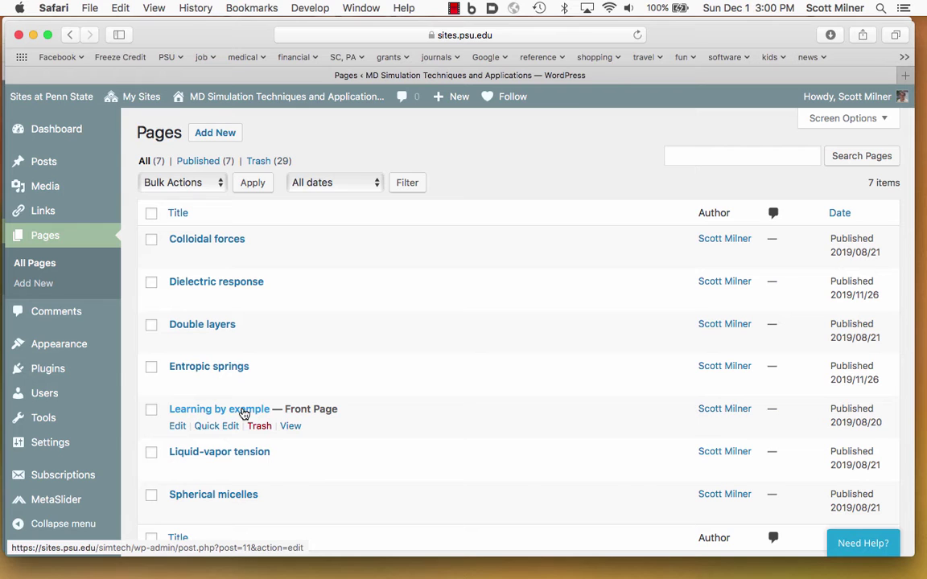
left_click(244, 414)
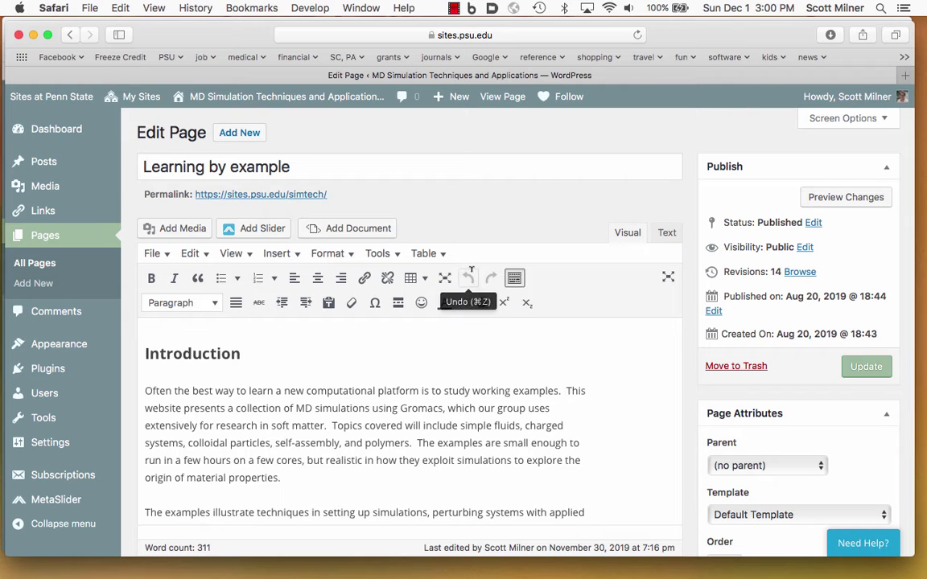
left_click(497, 98)
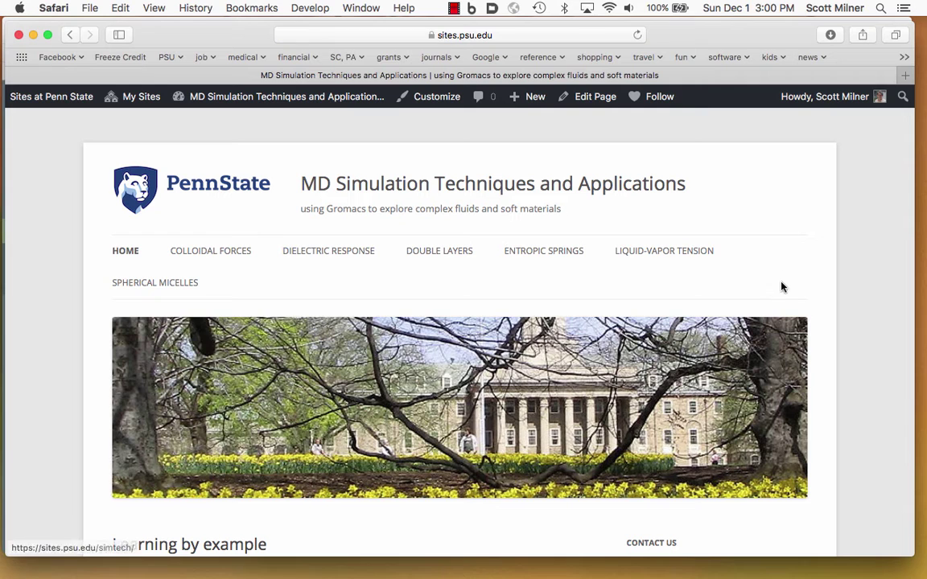
Step: Examine the published front page's contact details, quick links, search sidebar and example summaries, and return to its beginning
scroll(822, 356, "down", 5)
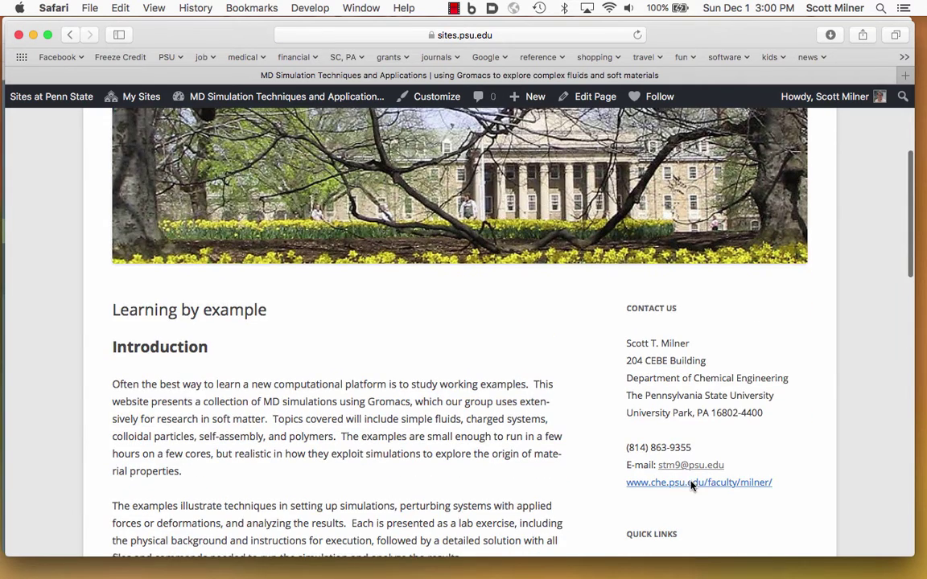
scroll(820, 496, "down", 1)
scroll(820, 496, "down", 3)
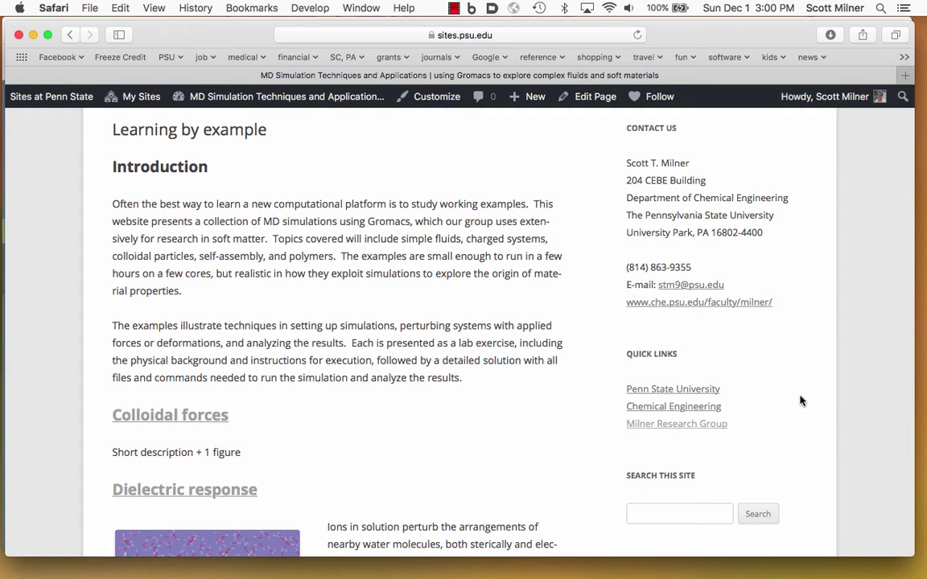
scroll(786, 386, "down", 4)
scroll(787, 386, "down", 10)
scroll(787, 386, "up", 15)
scroll(787, 378, "up", 5)
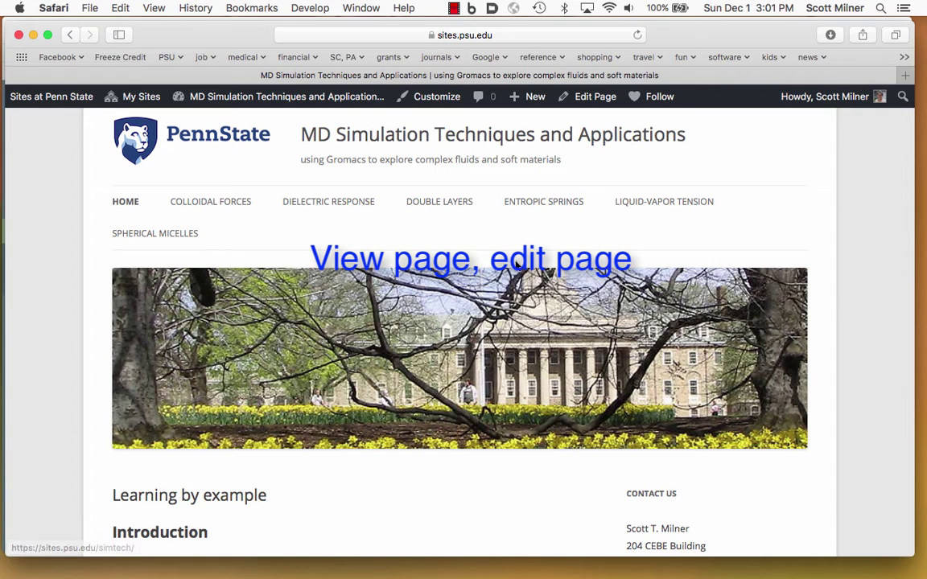
Step: Open the front page for editing and examine its introduction and the linked Dielectric response summary with its figure
left_click(588, 97)
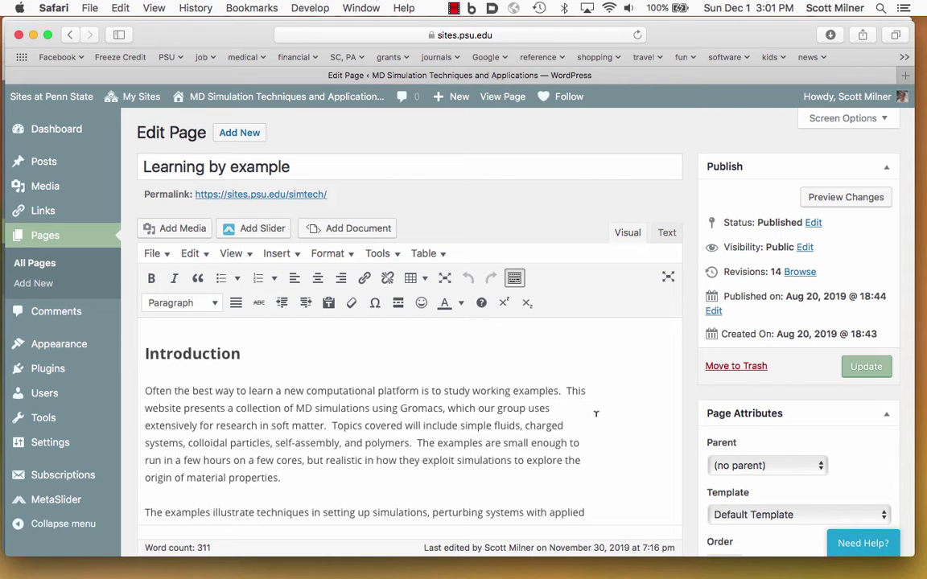
scroll(595, 414, "down", 3)
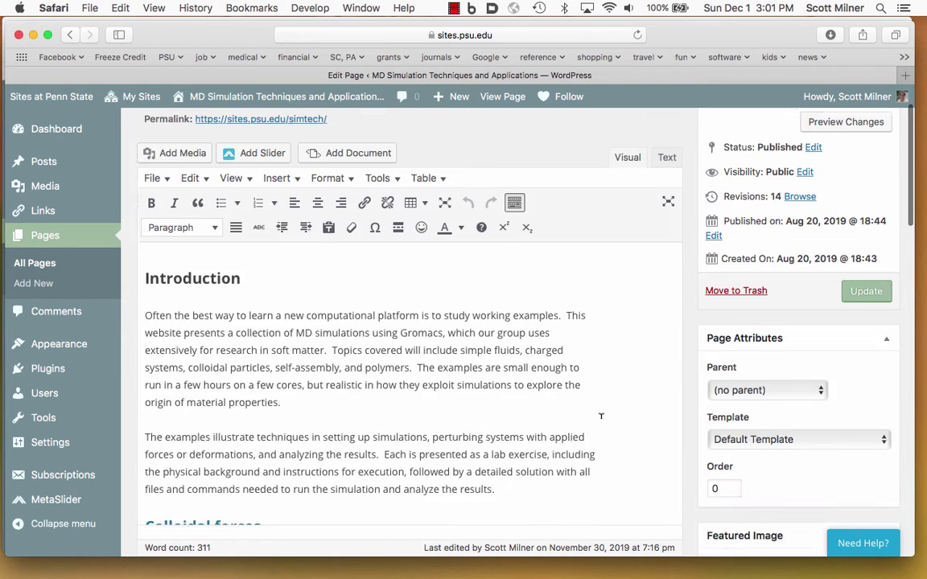
scroll(600, 416, "up", 1)
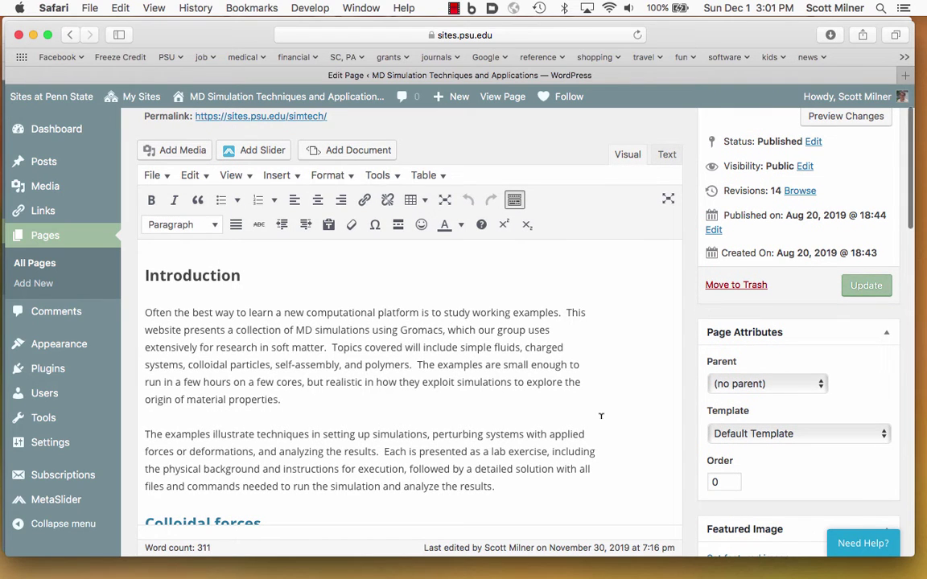
scroll(601, 416, "down", 12)
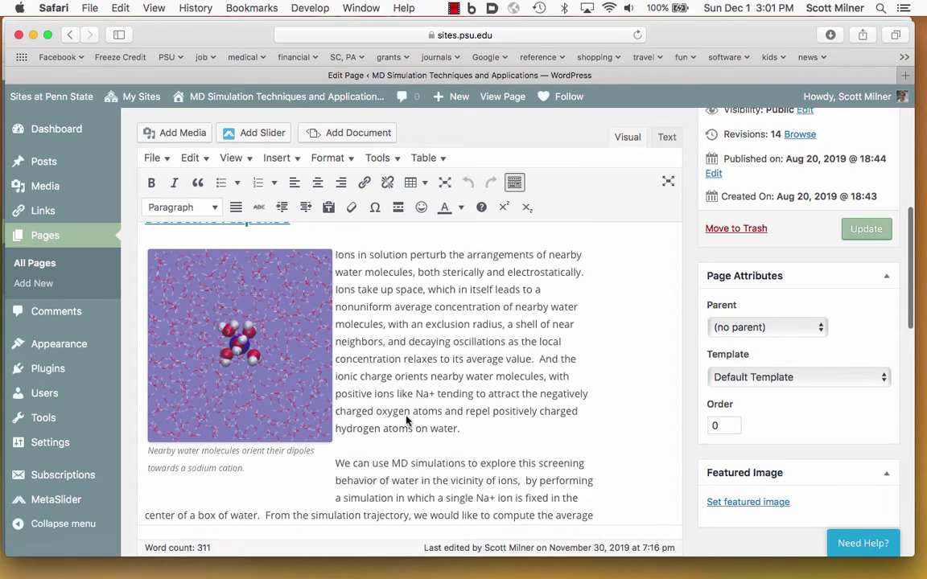
scroll(365, 373, "up", 1)
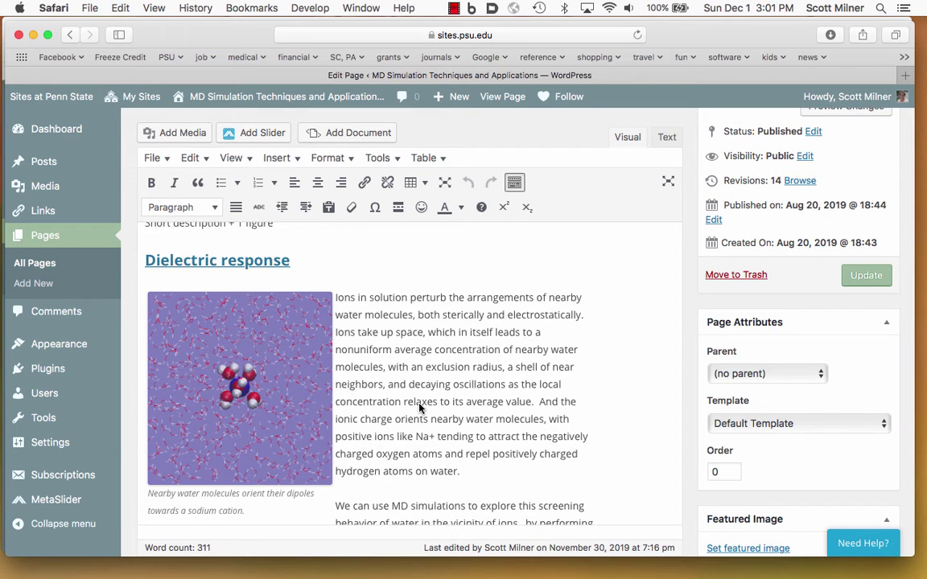
Step: Open the media library, view how files are chosen for upload, and cancel without uploading anything
left_click(40, 193)
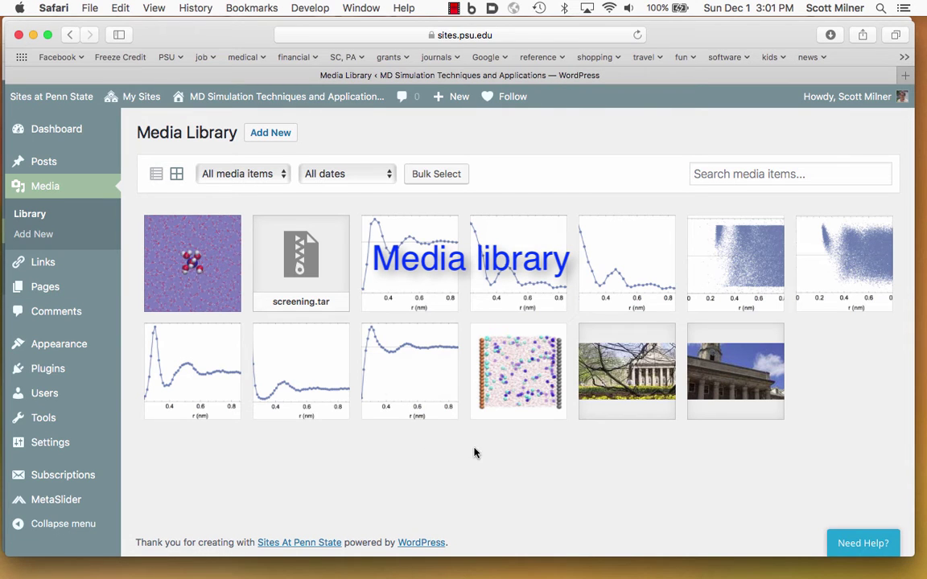
left_click(268, 134)
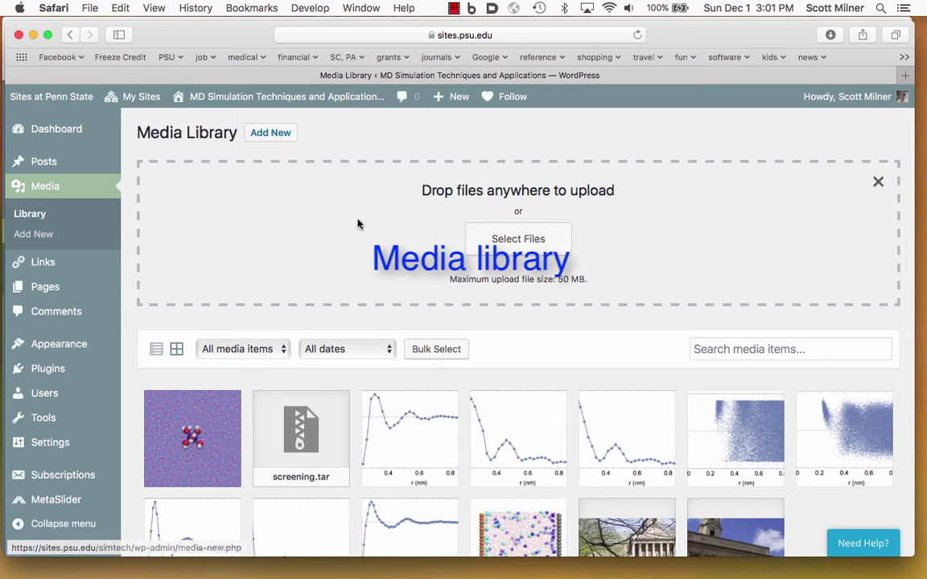
left_click(514, 246)
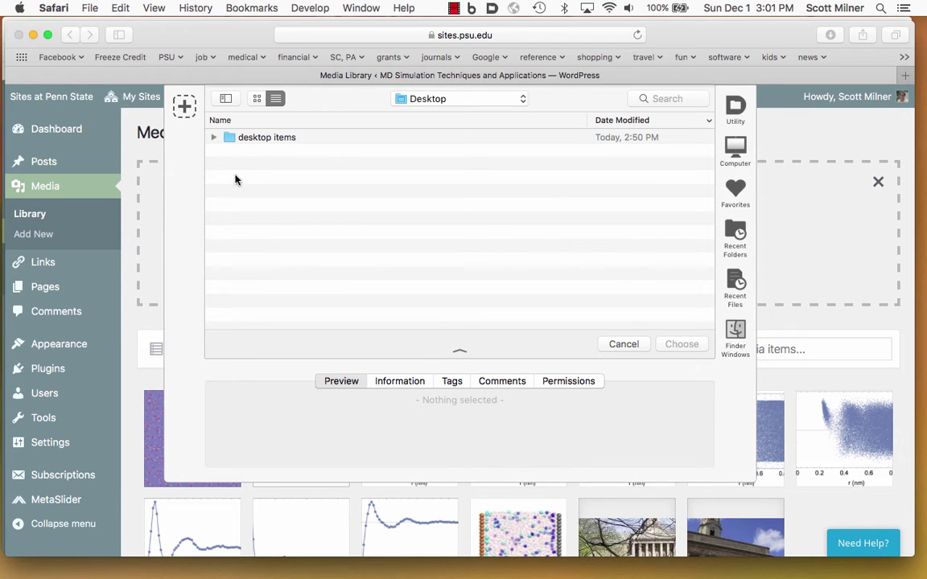
left_click(626, 348)
scroll(563, 343, "down", 3)
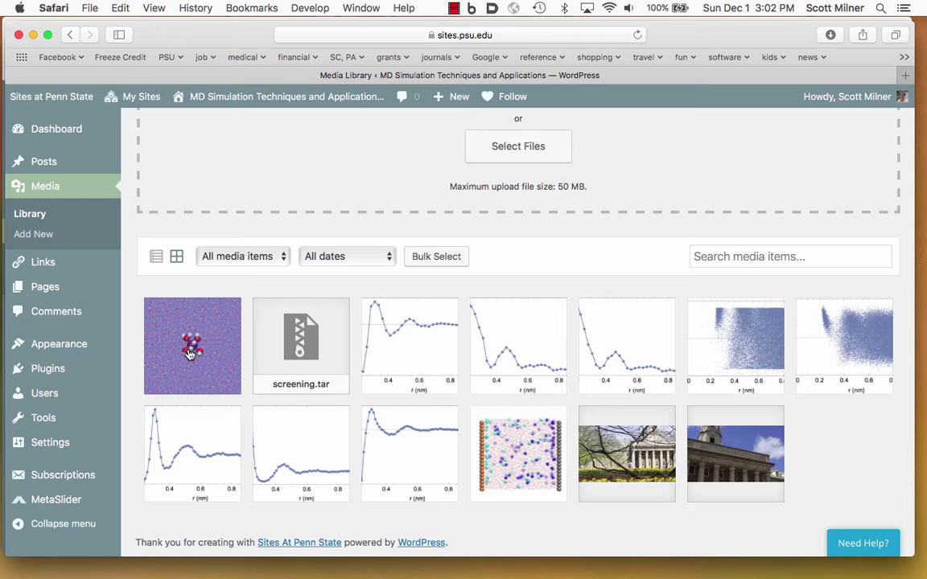
Step: Examine the attachment details and URLs of the sodium ion snapshot image and the screening.tar archive
left_click(172, 320)
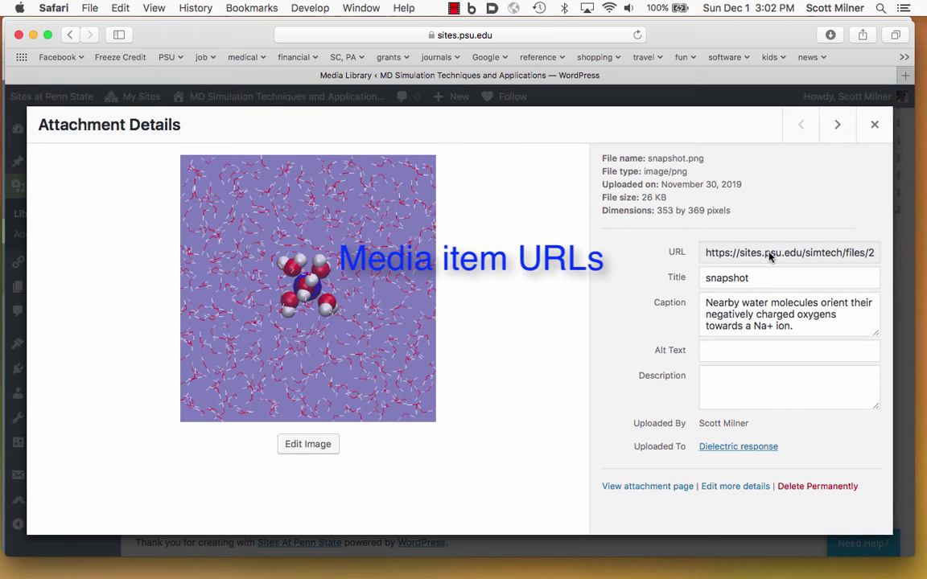
left_click(837, 124)
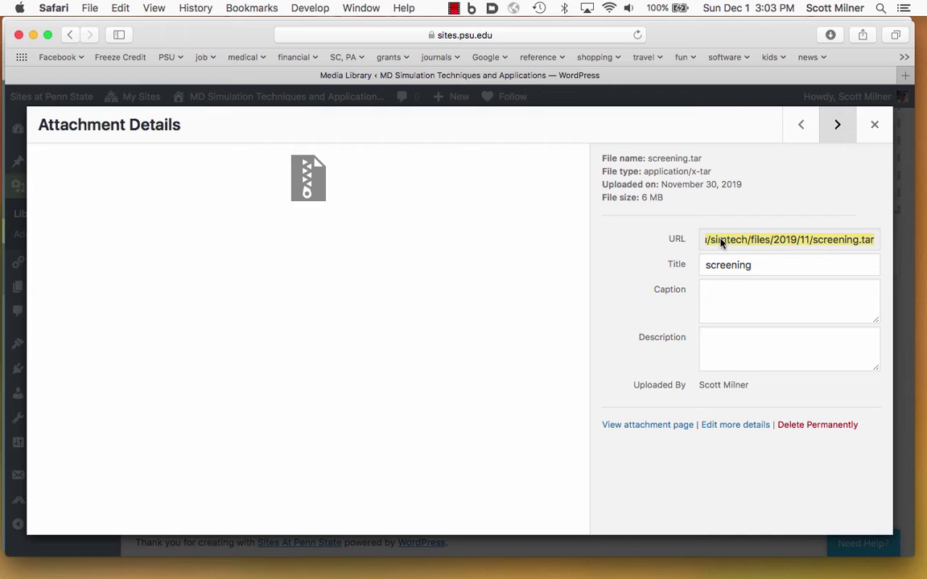
key("Escape")
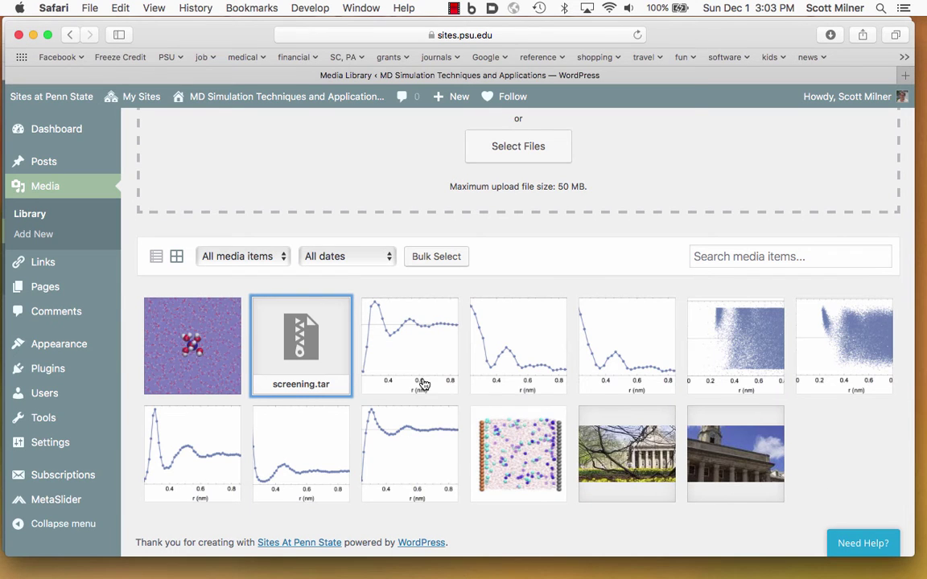
Step: Open the Dielectric response page for editing and add an empty paragraph after the text ending "reduce its net charge."
left_click(44, 286)
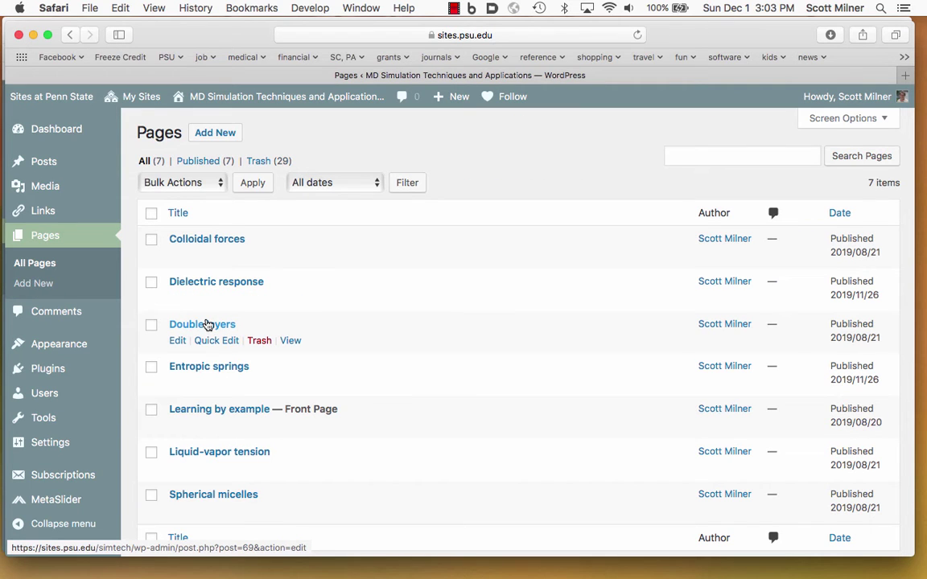
left_click(208, 280)
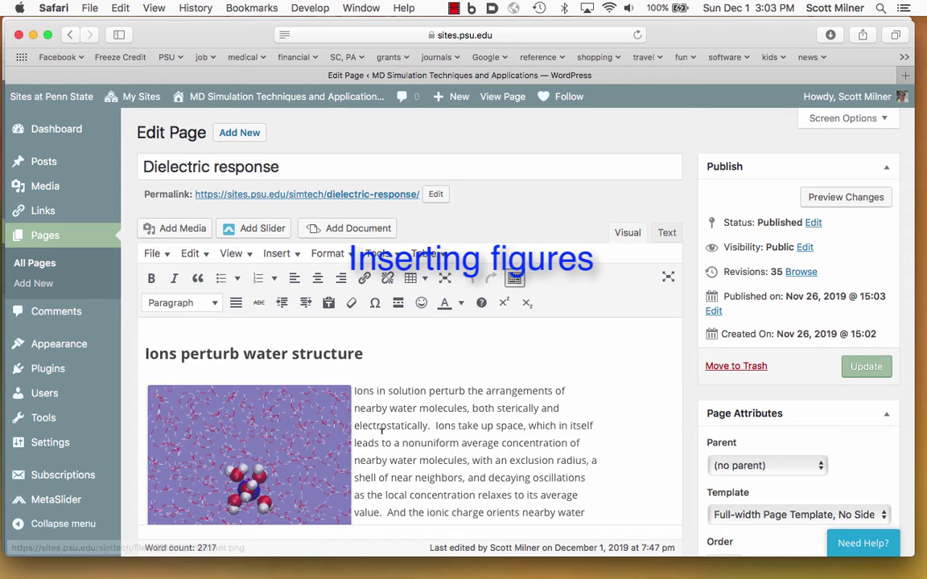
scroll(383, 431, "down", 8)
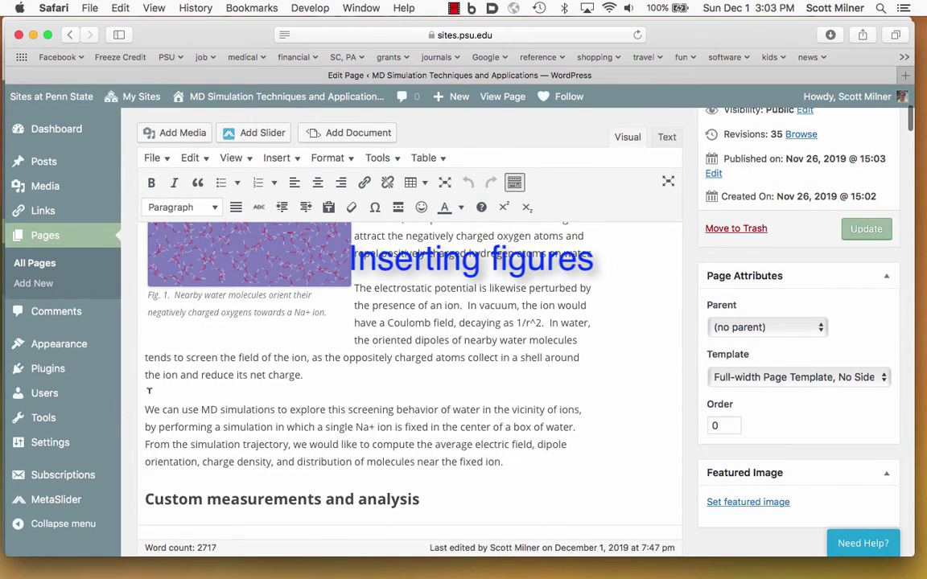
left_click(149, 392)
left_click(321, 374)
key("Return")
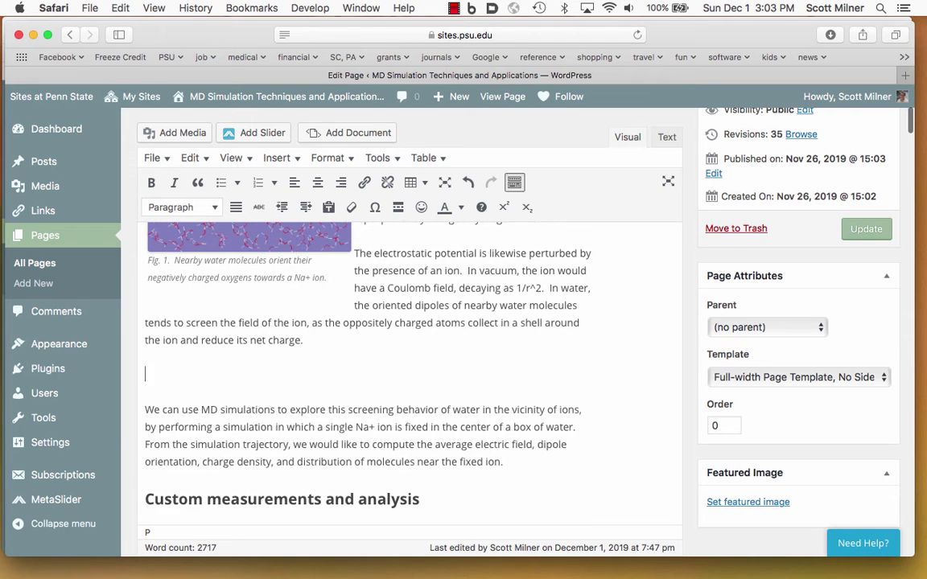
Step: Insert the average charge per atom plot from the media library into the empty paragraph
left_click(175, 133)
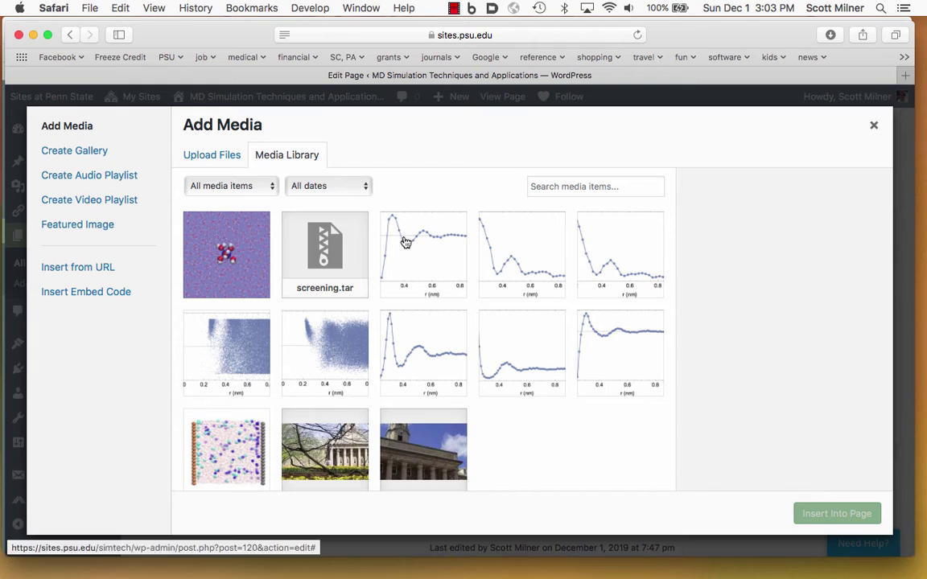
left_click(424, 253)
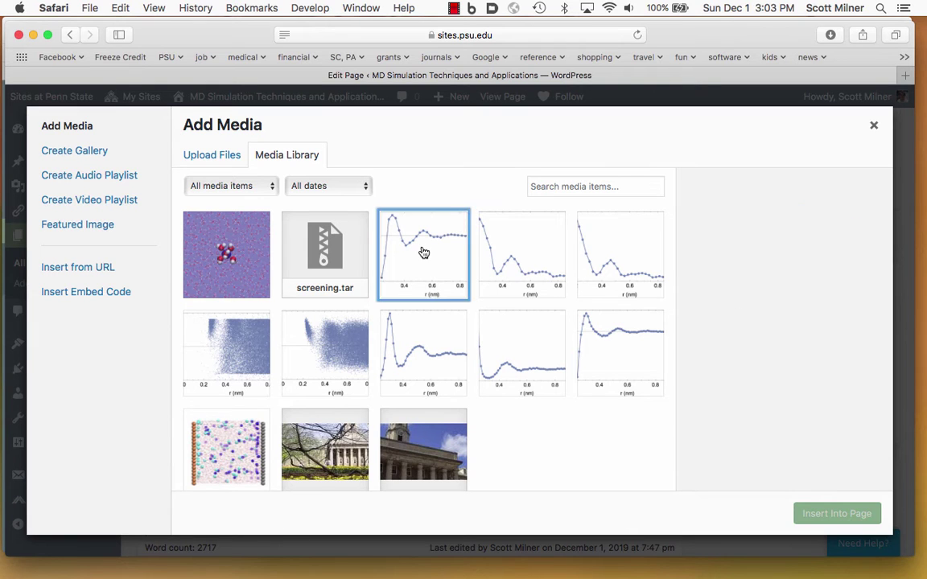
left_click(816, 514)
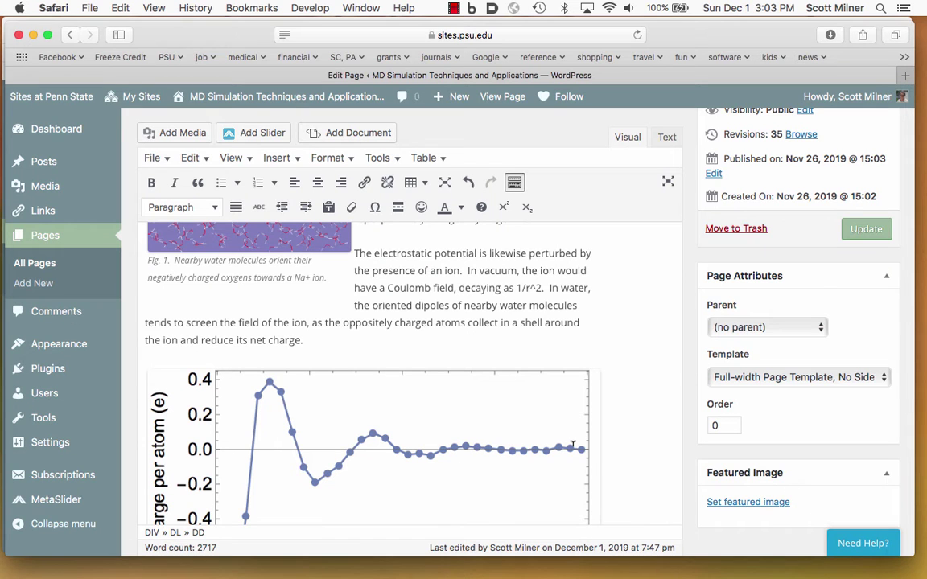
Step: Shrink the average charge per atom plot proportionally to roughly the width of the Fig. 1 image
scroll(603, 466, "down", 3)
scroll(606, 466, "down", 2)
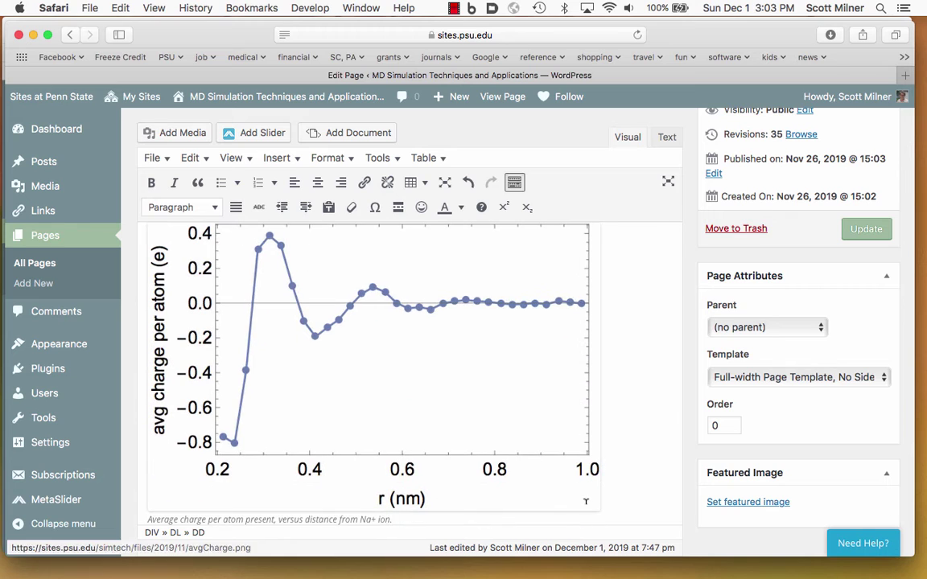
left_click(585, 492)
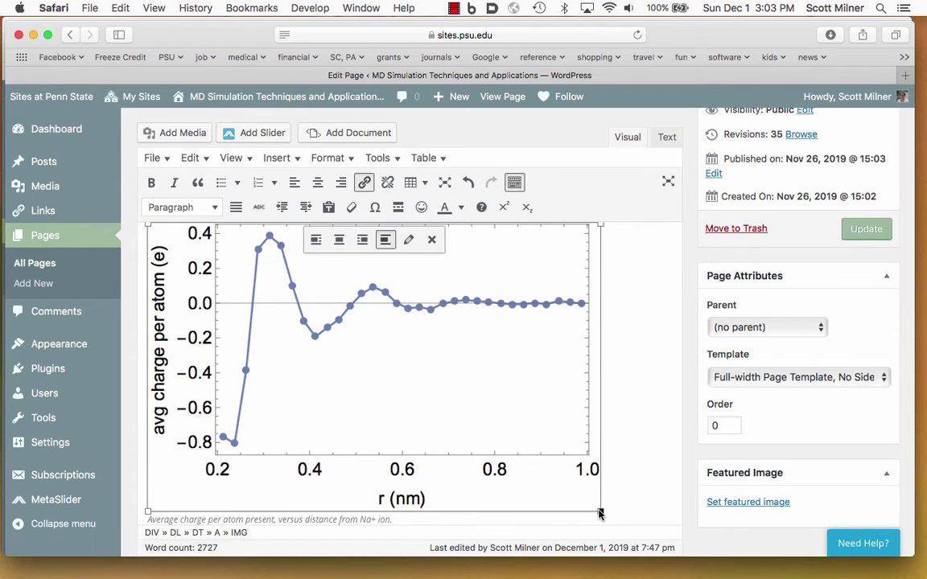
left_click_drag(601, 513, 343, 357)
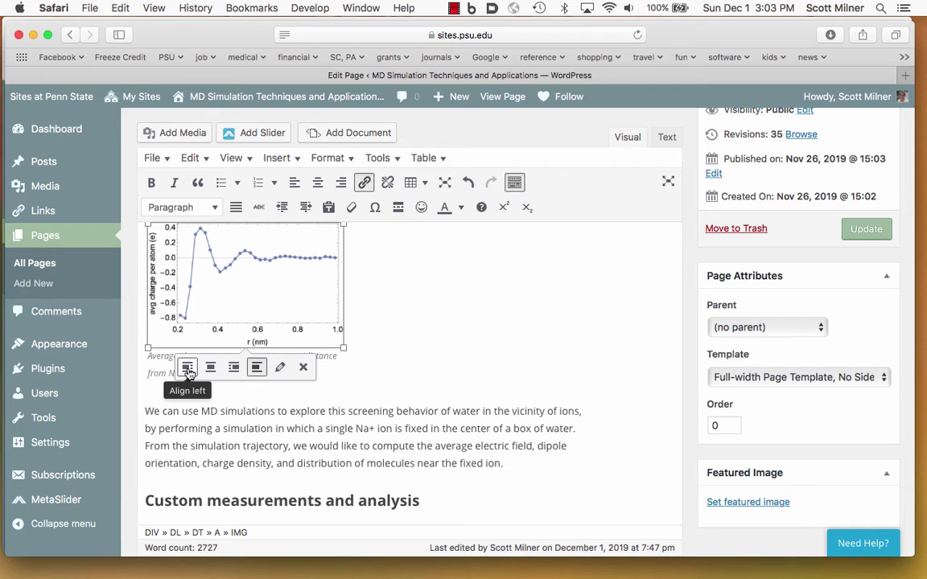
Step: Try left, right and center alignment on the average charge per atom plot and delete it from the page
left_click(187, 369)
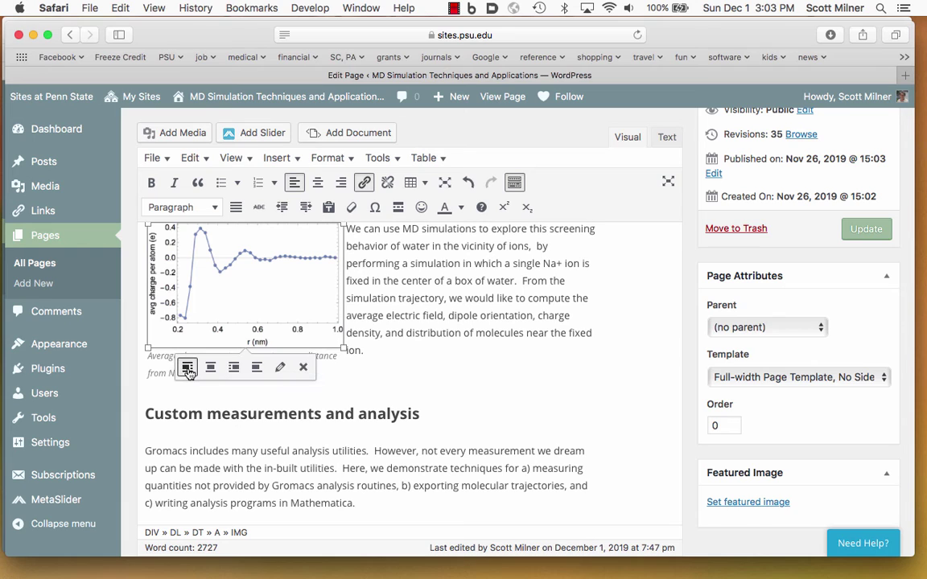
left_click(234, 368)
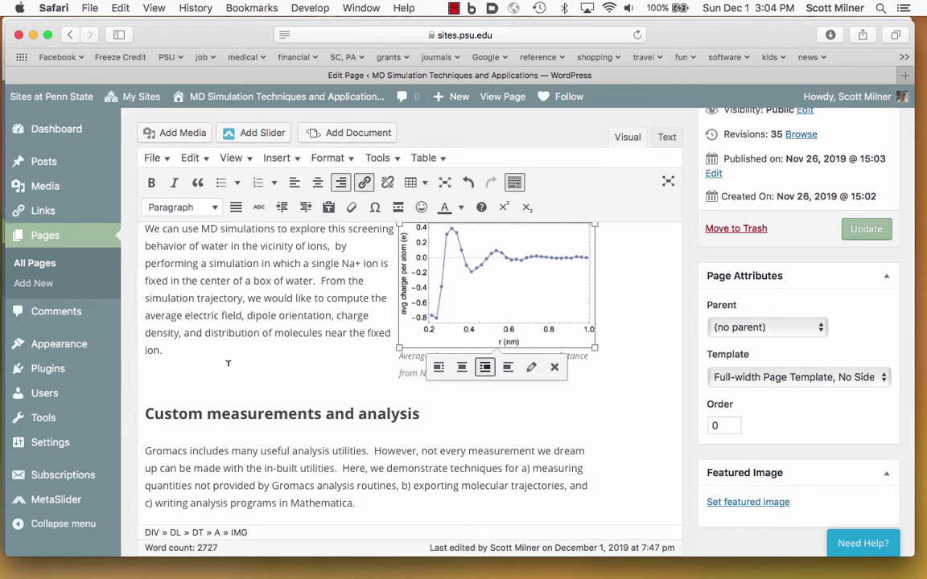
left_click(462, 368)
scroll(418, 337, "up", 3)
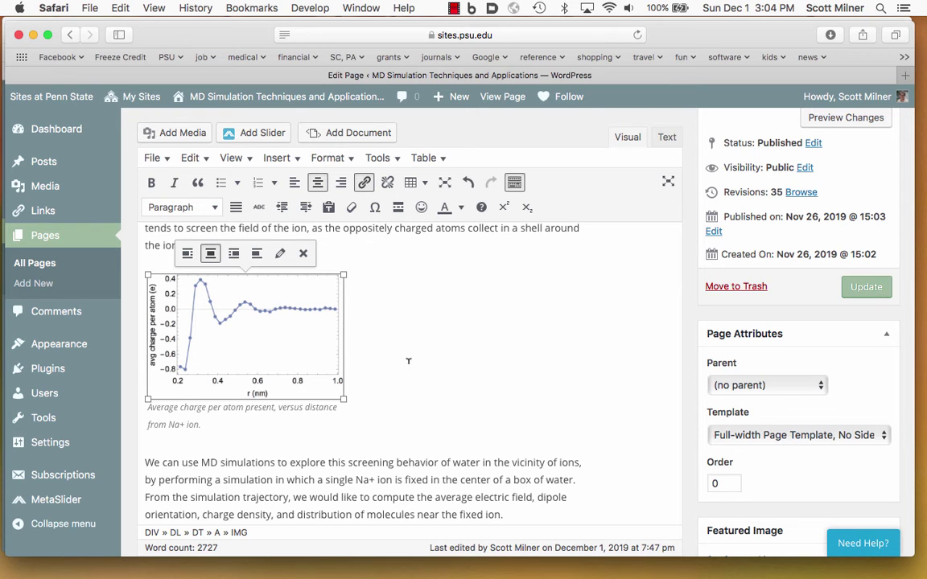
key("BackSpace")
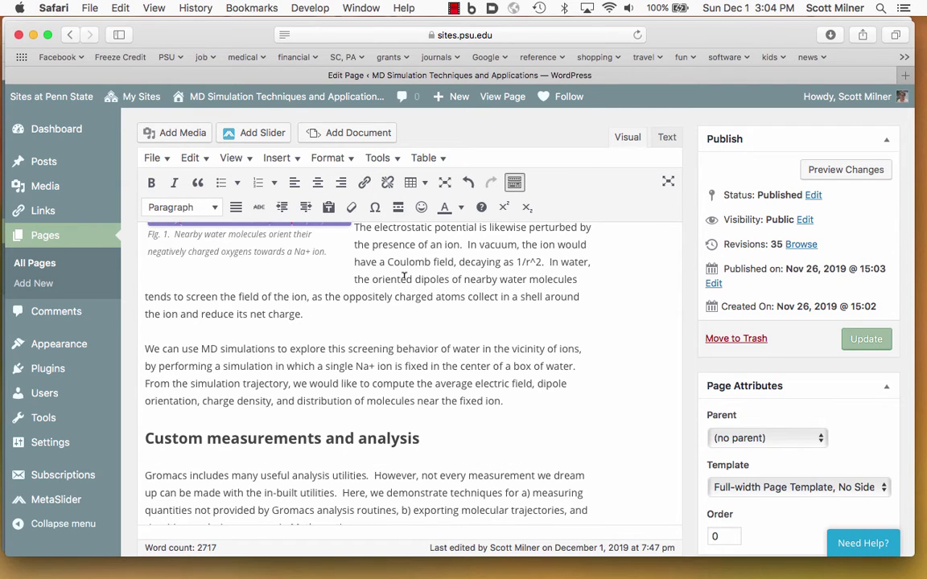
Step: Try editing the Fig. 1 caption by adding the test letters "fff" before "Nearby" and removing them again
scroll(404, 276, "up", 3)
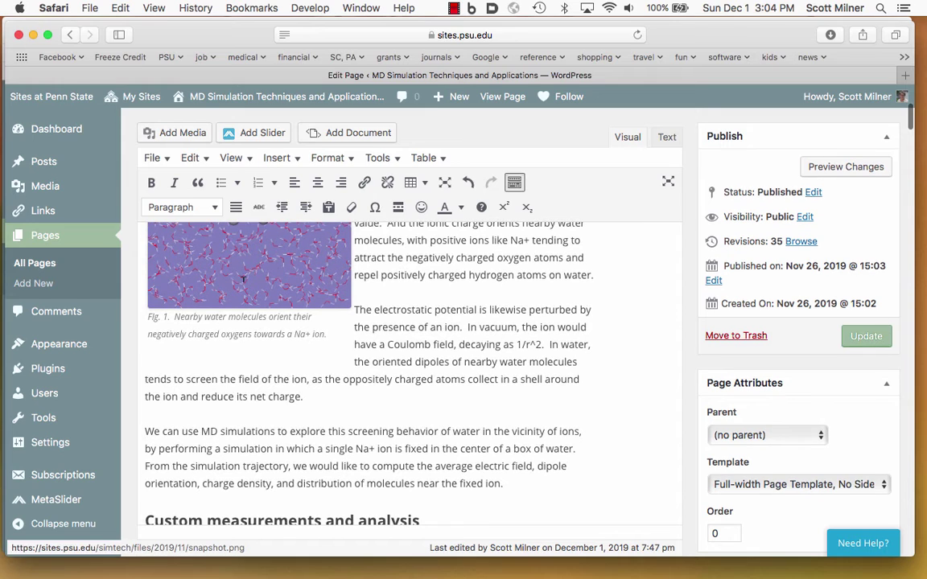
left_click(188, 316)
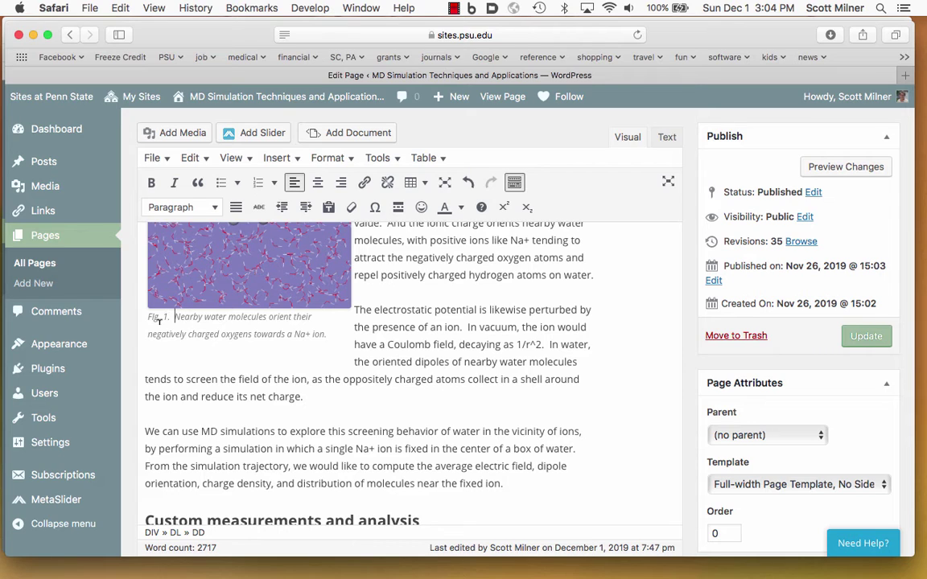
left_click(173, 317)
type("fff")
key("BackSpace")
key("BackSpace")
key("BackSpace")
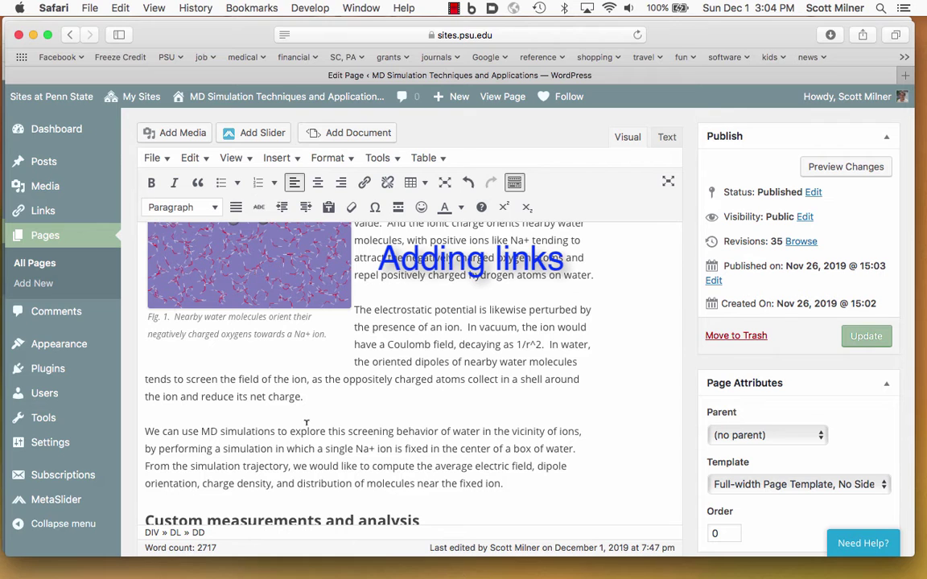
Step: Examine the link options and linkable existing pages for the word "simulations", and close them without adding a link
scroll(307, 423, "down", 3)
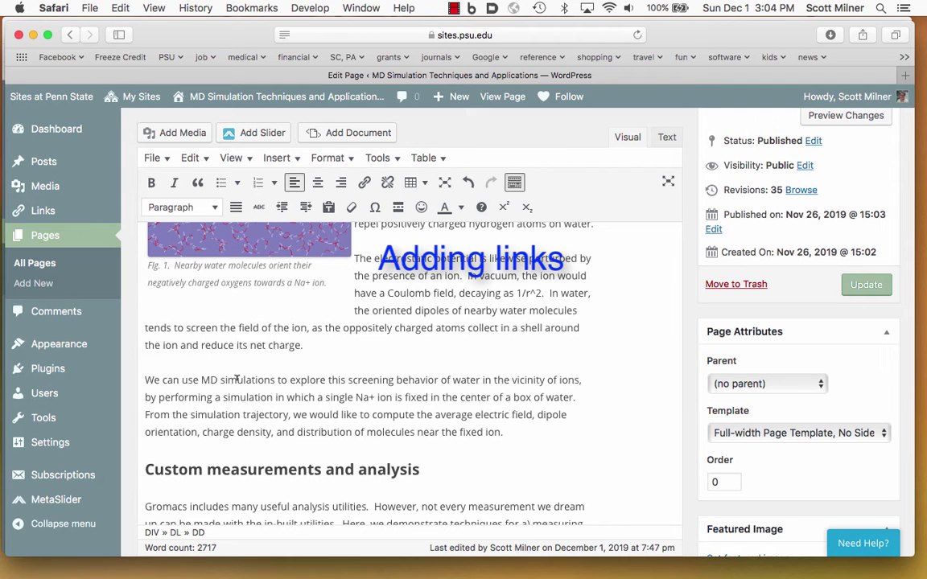
double_click(237, 379)
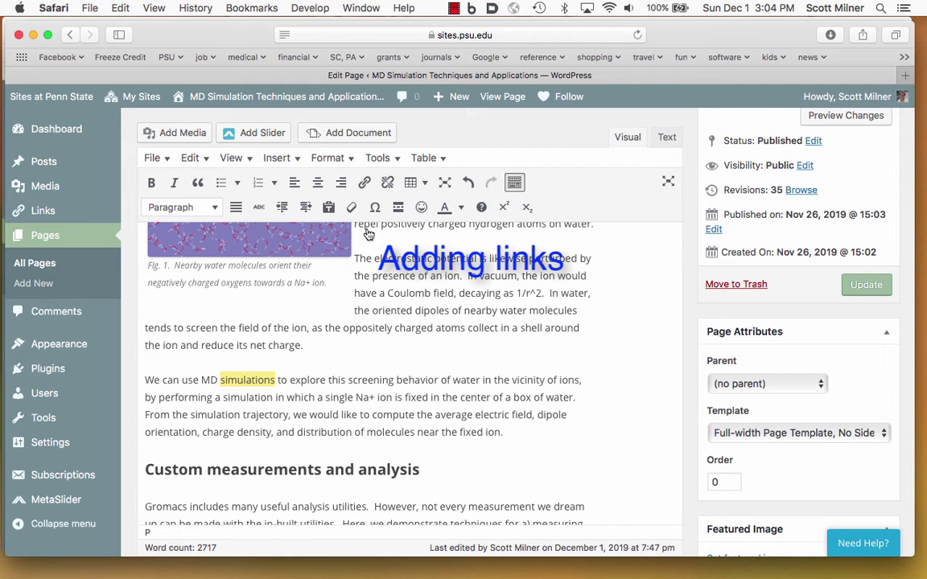
left_click(365, 183)
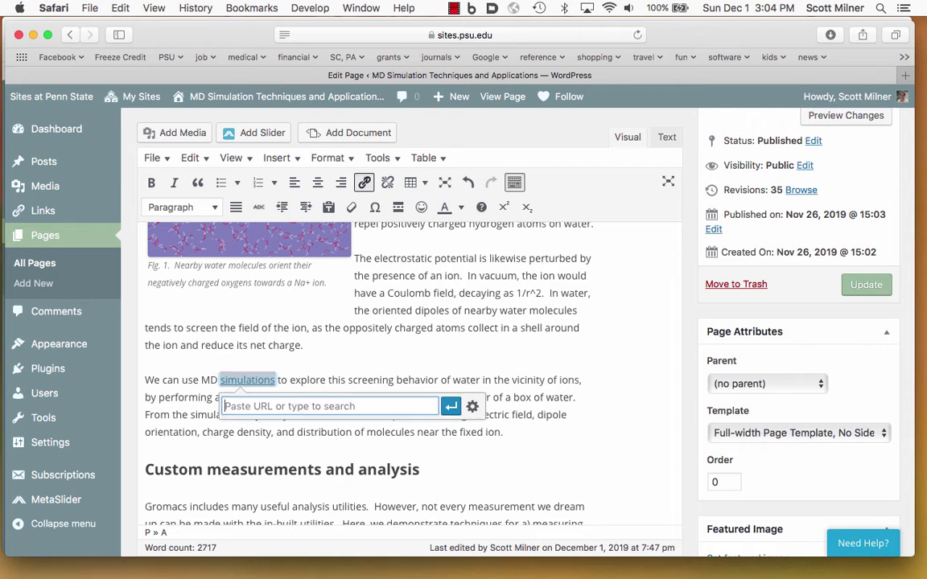
left_click(473, 408)
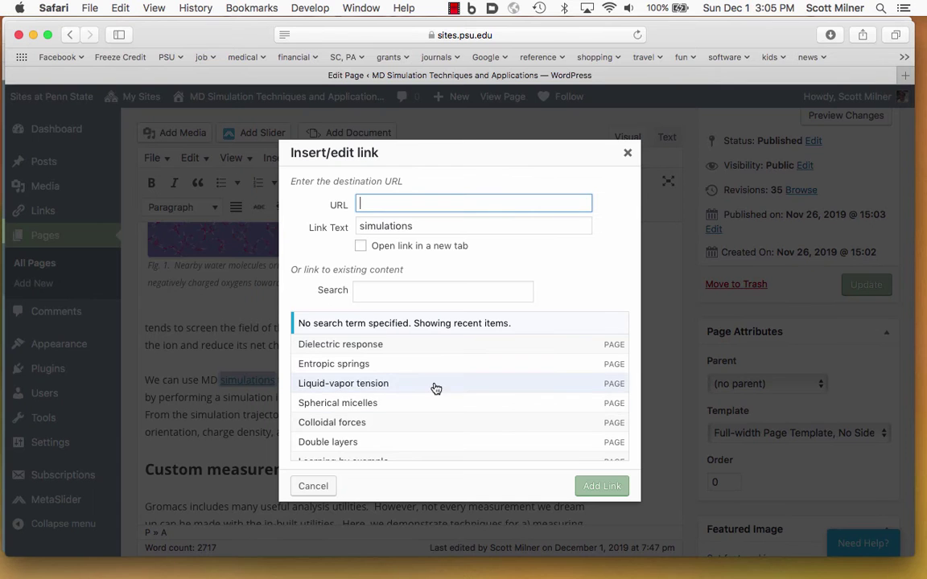
scroll(435, 389, "down", 2)
scroll(406, 341, "up", 1)
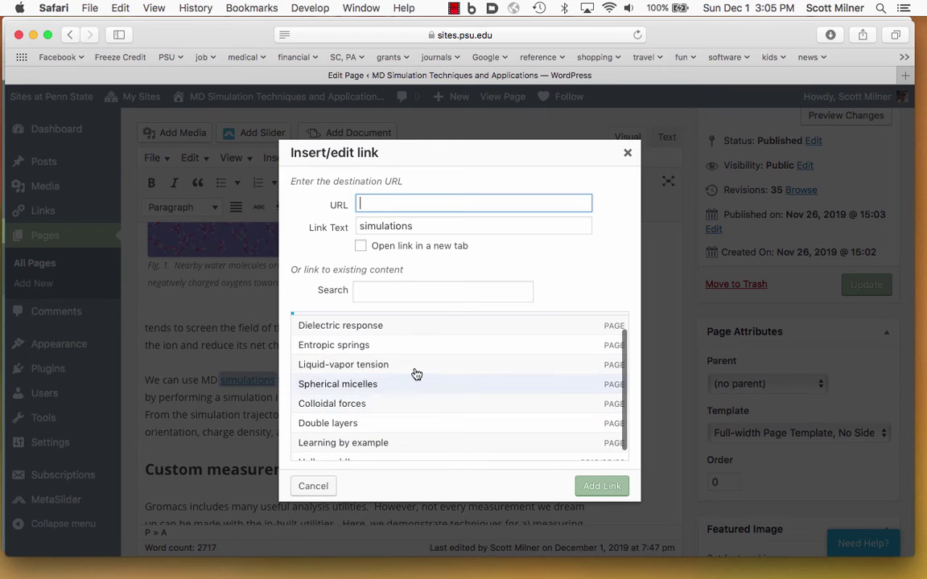
scroll(376, 348, "up", 1)
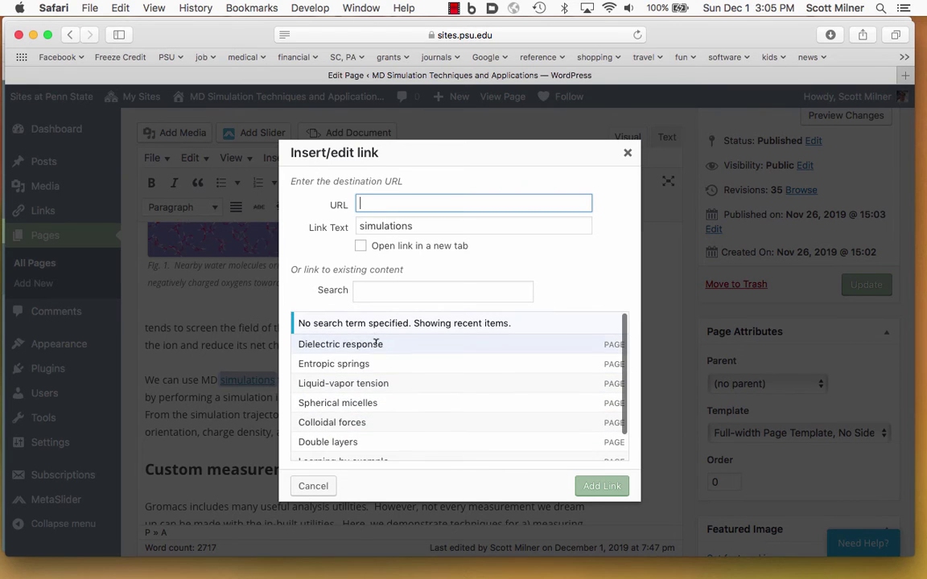
left_click(628, 153)
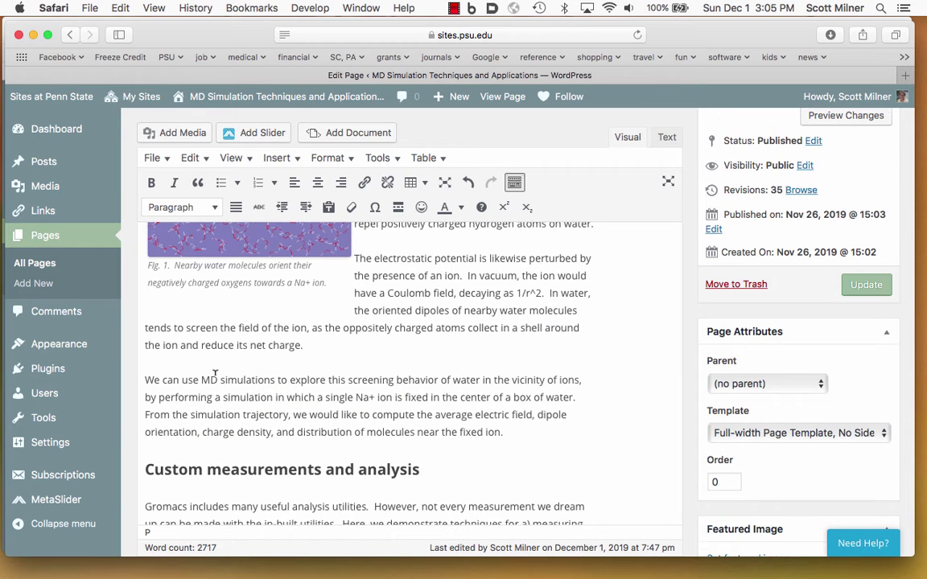
Step: Copy the file URL of the screening.tar archive from its attachment details in the media library
scroll(211, 374, "up", 1)
left_click(47, 186)
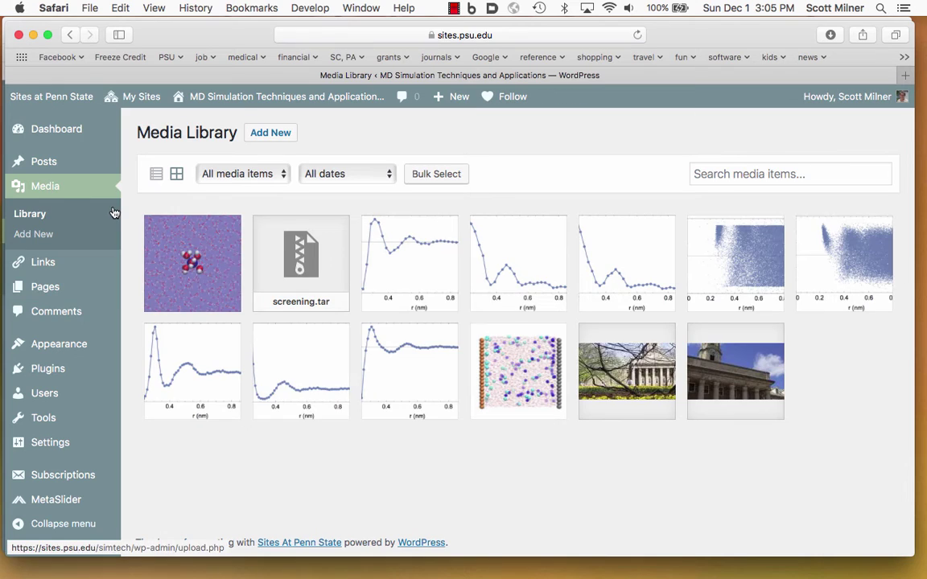
left_click(303, 257)
left_click(752, 239)
key("super+a")
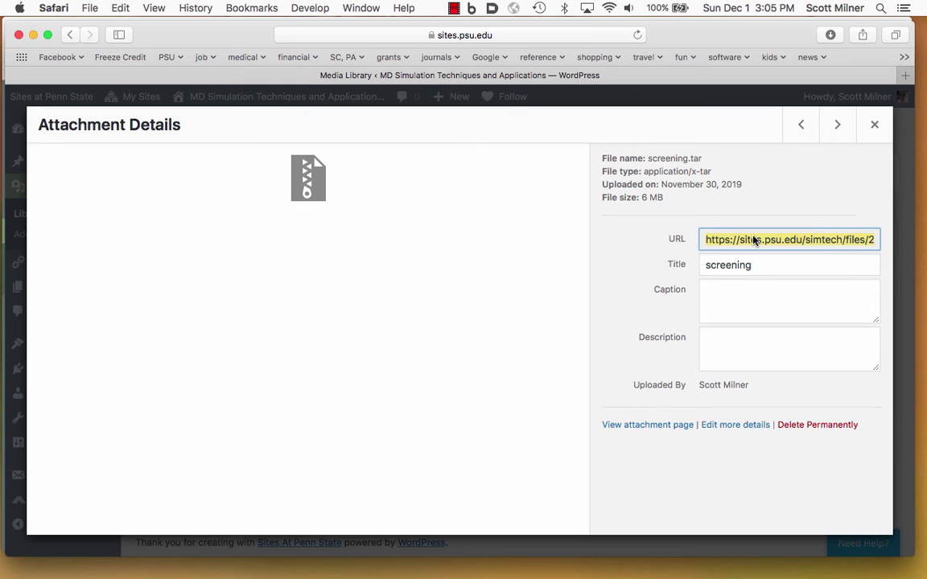
left_click(874, 124)
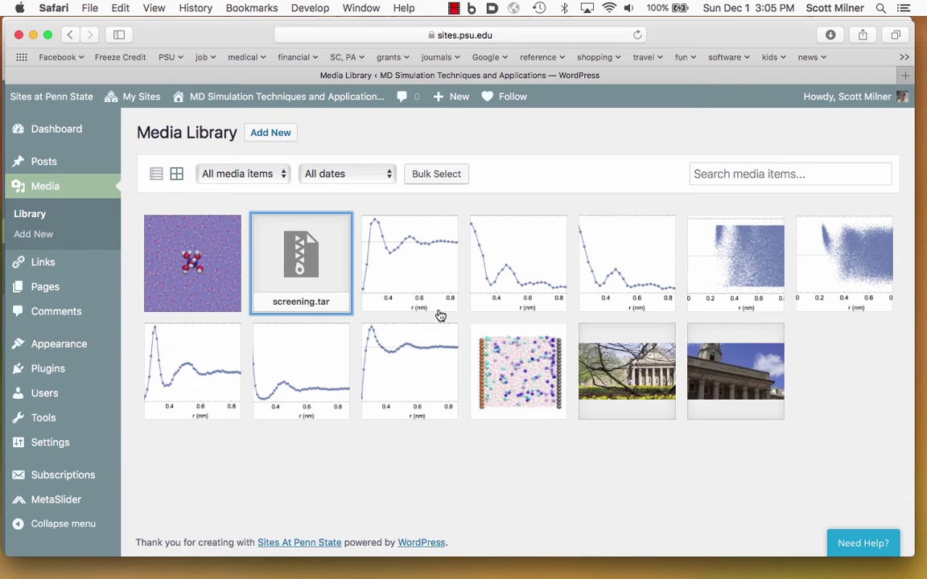
Step: Open the Dielectric response page for editing and link the word "distribution" to the copied screening.tar URL
left_click(49, 292)
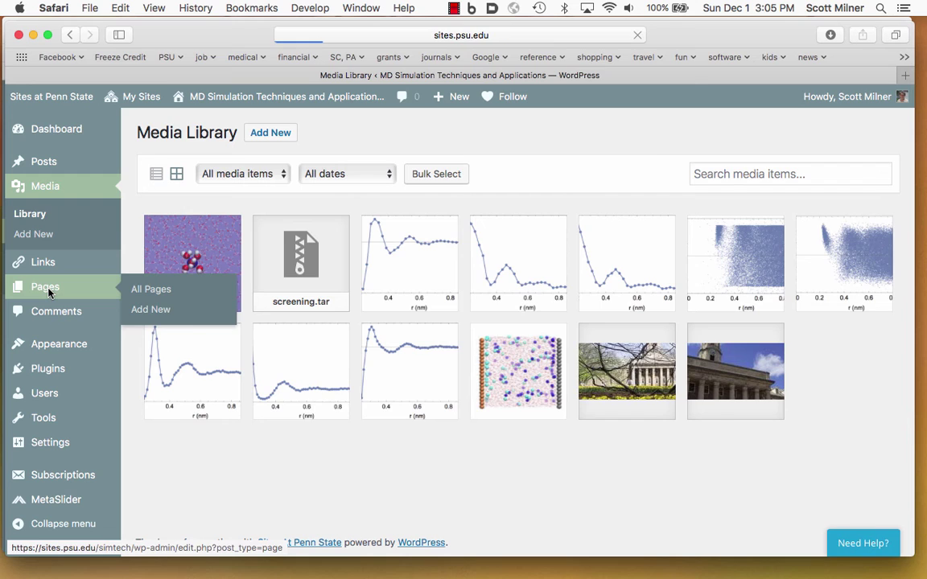
left_click(228, 286)
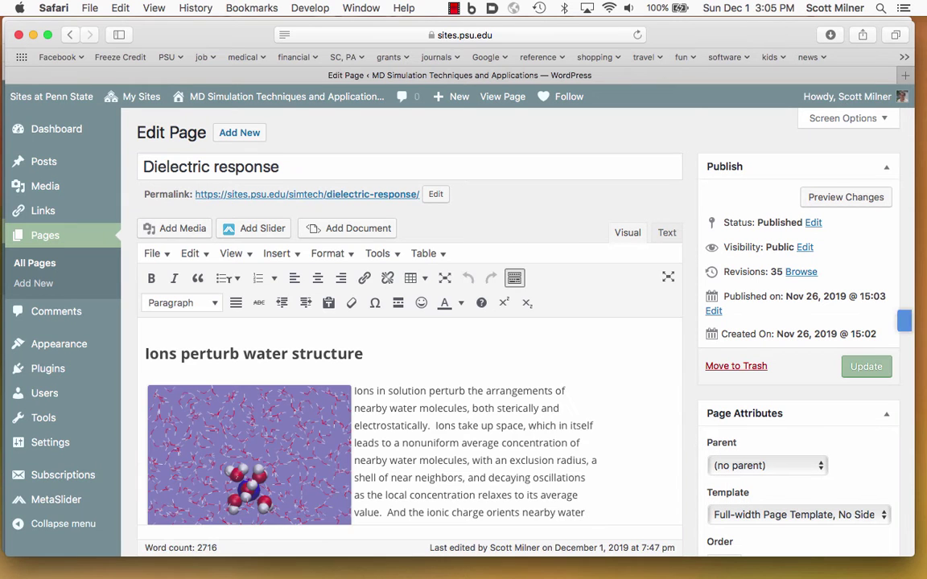
scroll(408, 468, "down", 5)
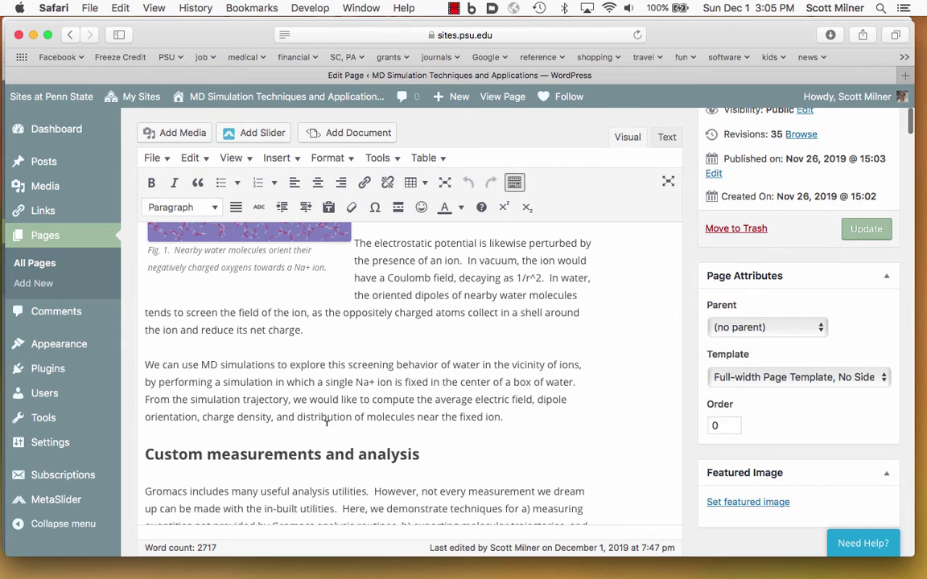
double_click(324, 417)
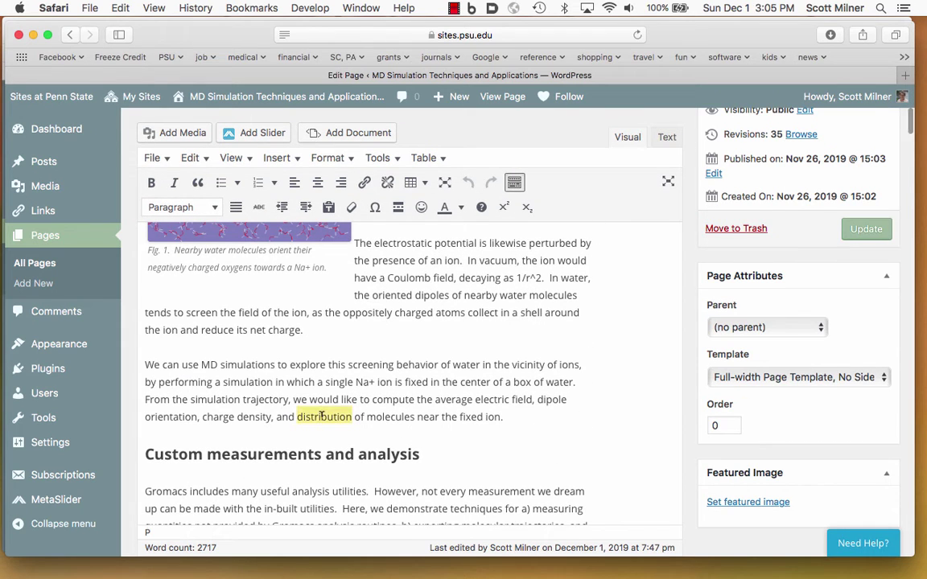
left_click(365, 183)
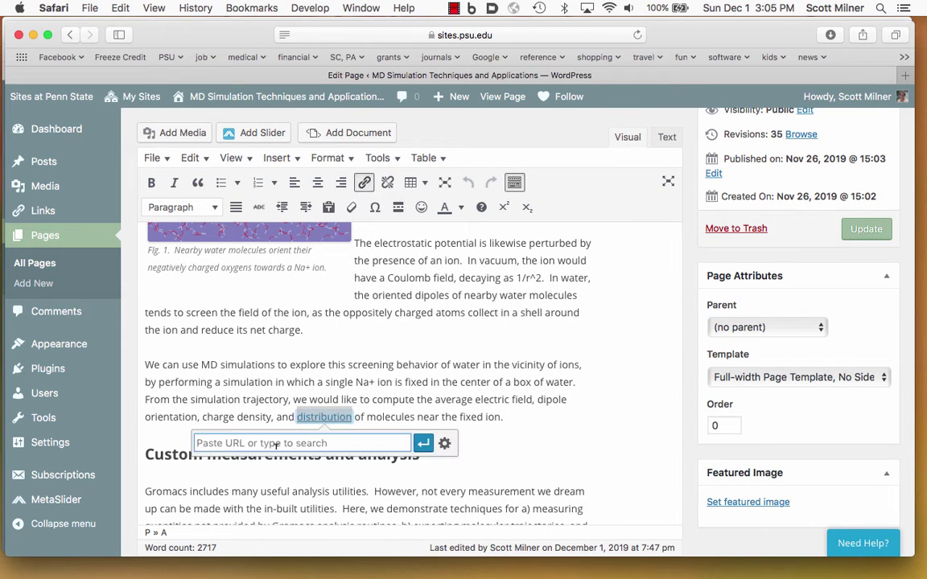
key("super+v")
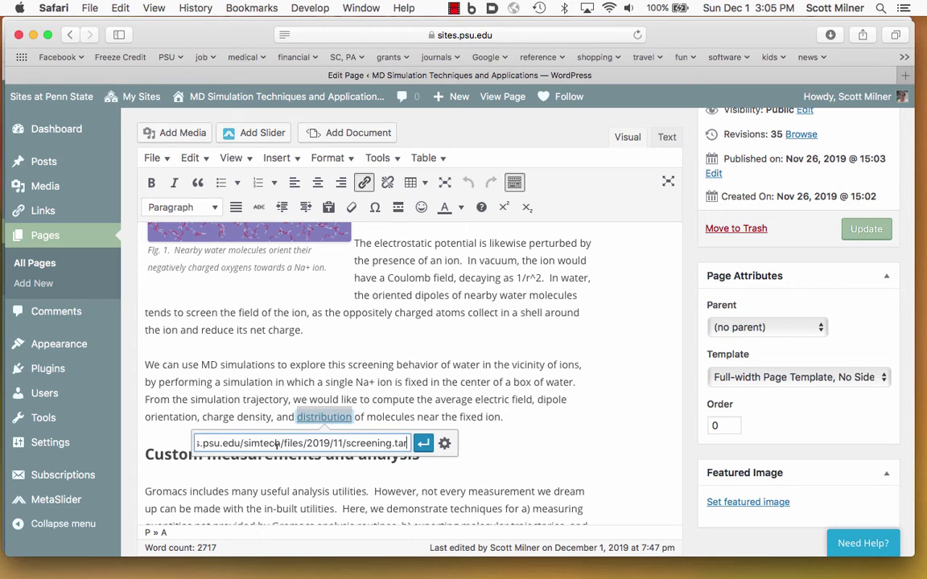
left_click(423, 455)
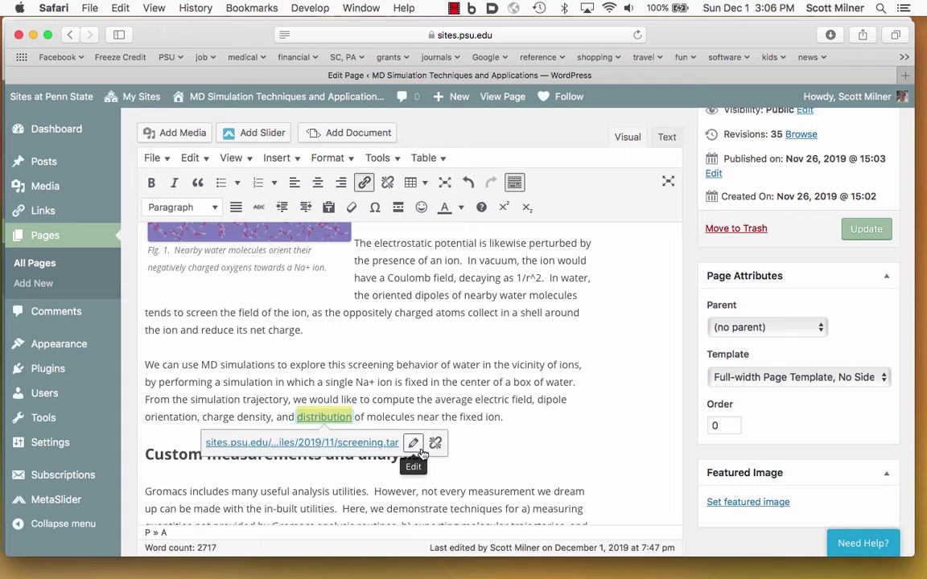
left_click(496, 441)
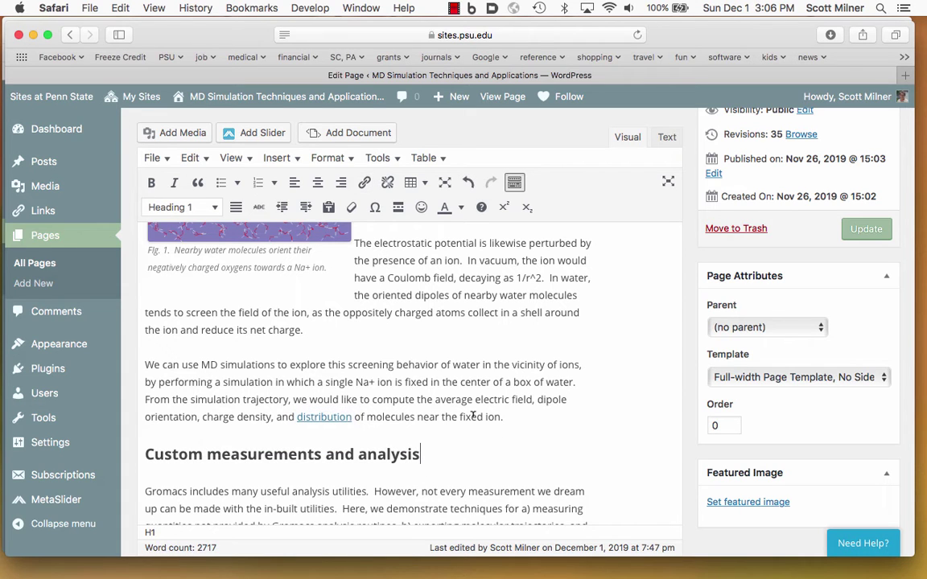
Step: Stay in the editor instead of leaving with unsaved changes, and update the Dielectric response page
left_click(505, 97)
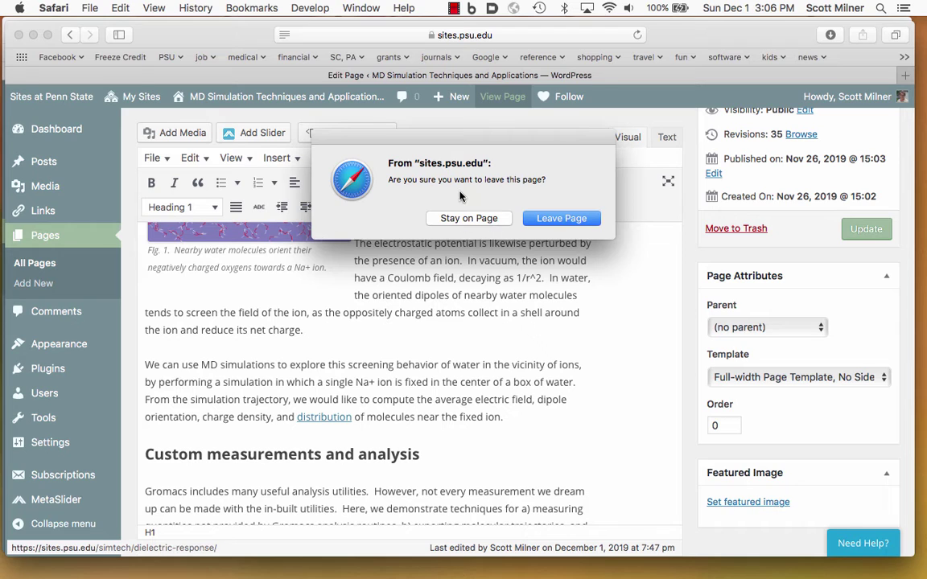
left_click(470, 218)
left_click(862, 226)
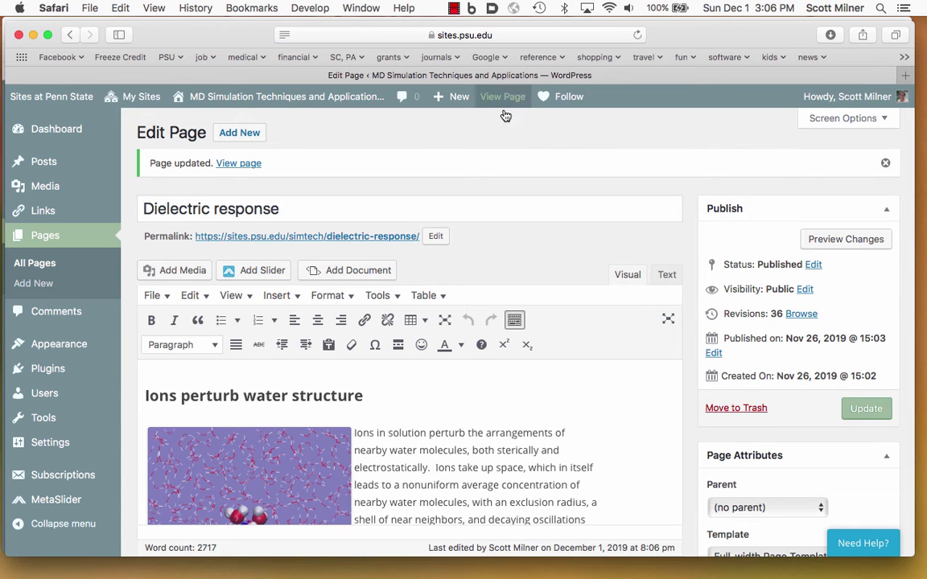
Step: View the published Dielectric response page, test its "distribution" link, and return to editing the page
left_click(503, 97)
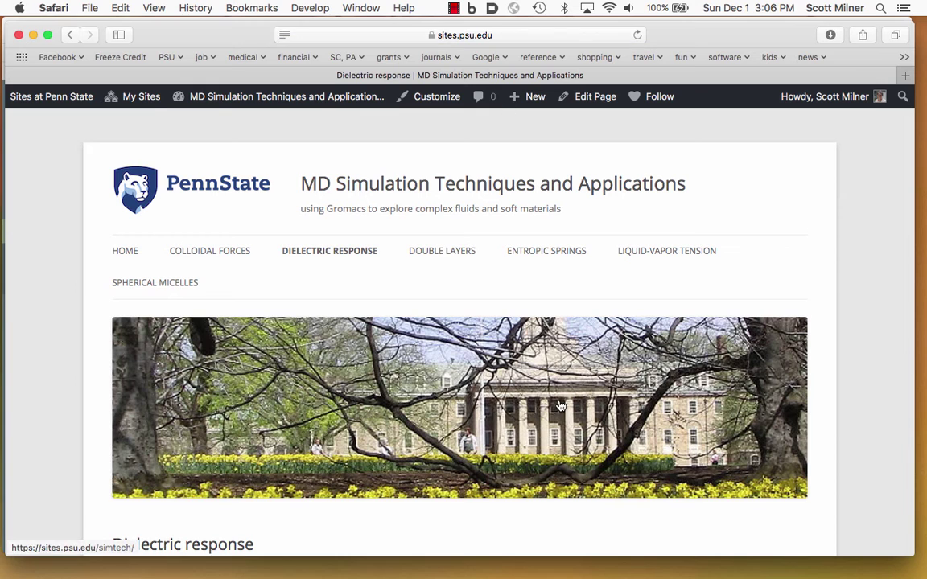
scroll(559, 405, "down", 10)
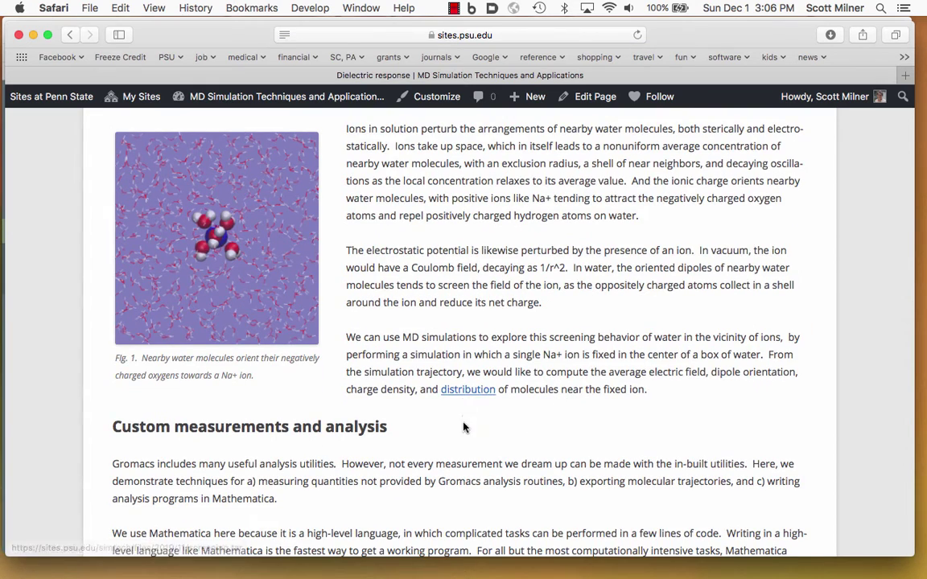
left_click(466, 391)
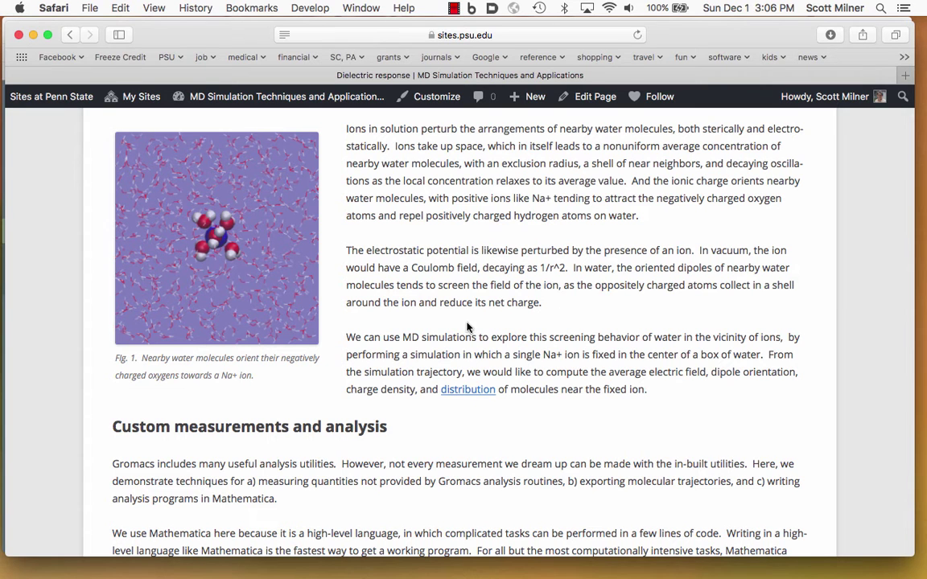
scroll(466, 328, "up", 3)
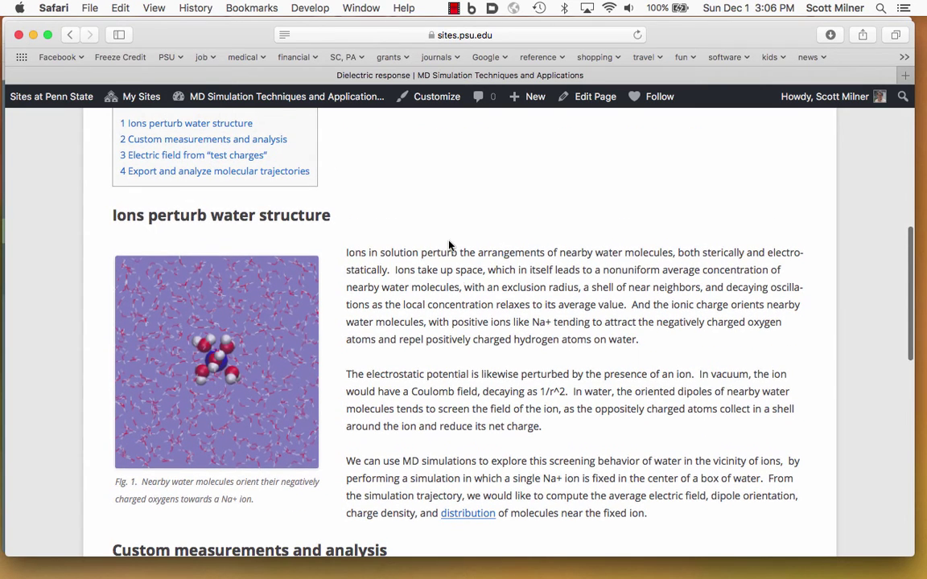
left_click(581, 96)
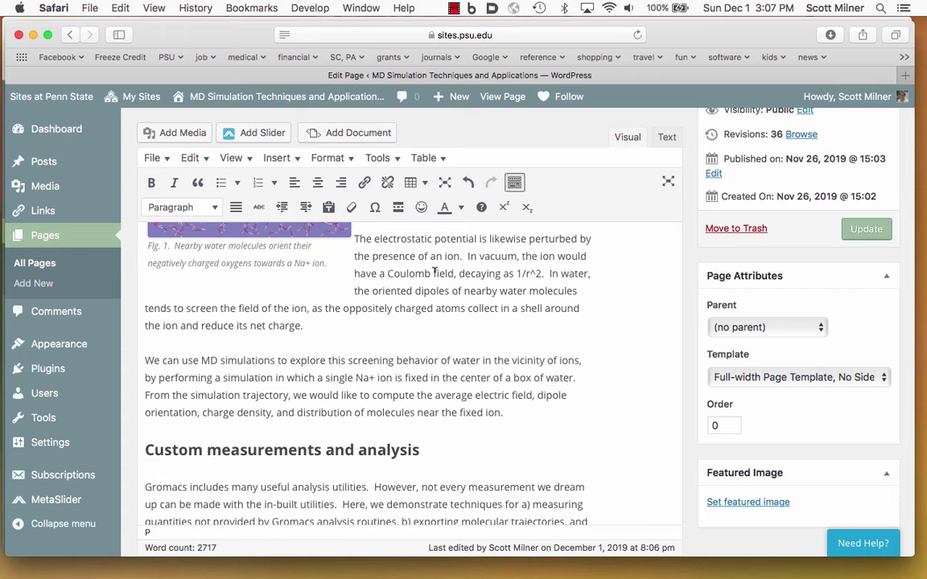
Step: Open the site's menu editor, load main Menu (Primary Menu), and examine its structure and settings
mouse_move(70, 344)
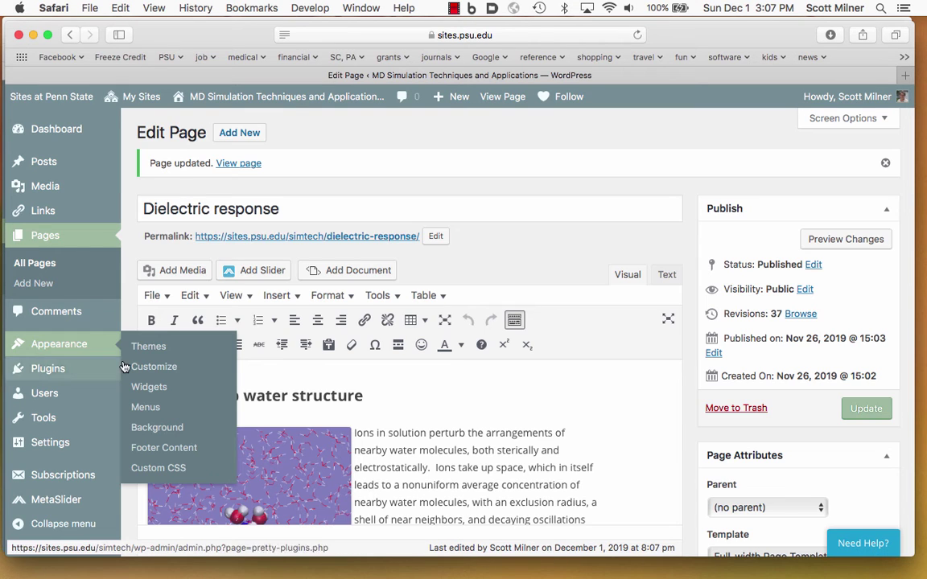
left_click(146, 409)
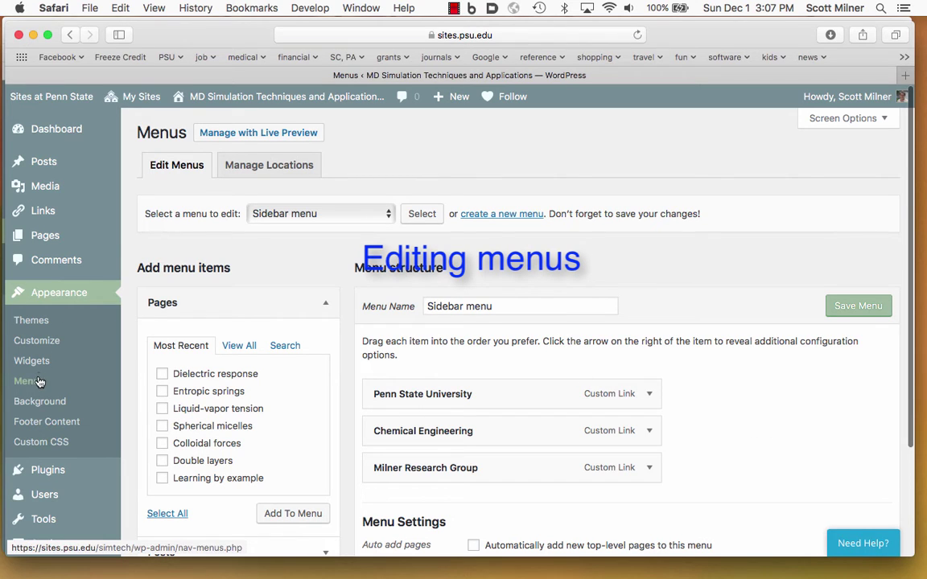
left_click(362, 219)
left_click(354, 203)
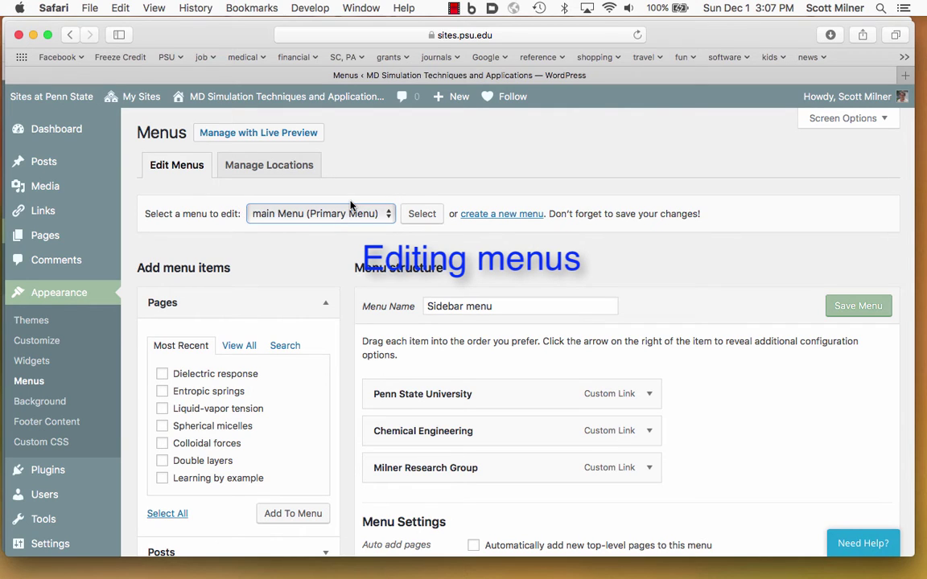
left_click(420, 217)
scroll(727, 408, "down", 4)
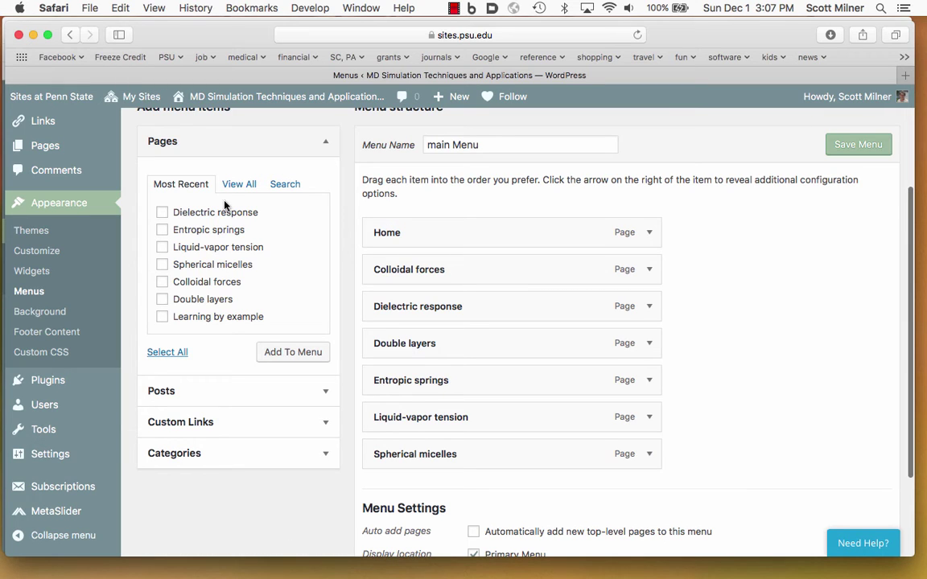
scroll(275, 280, "down", 1)
scroll(275, 280, "down", 3)
scroll(238, 214, "up", 3)
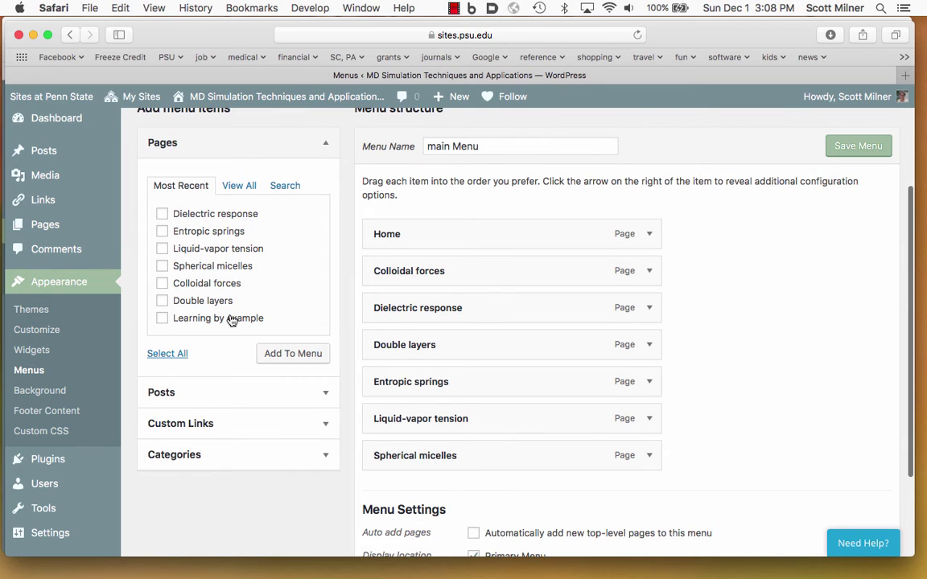
Step: Check the fields for adding a custom link and try moving the Colloidal forces item within the main menu
left_click(325, 428)
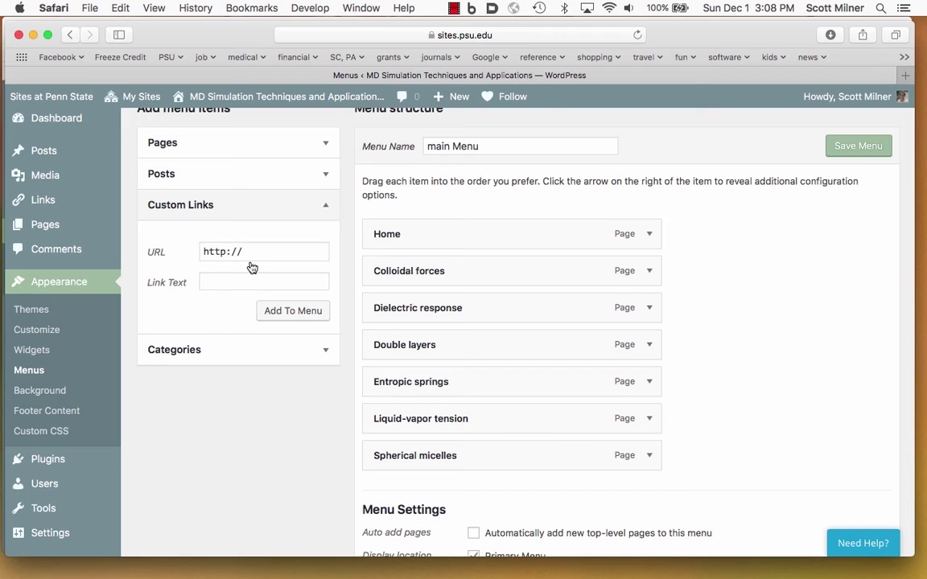
left_click(326, 208)
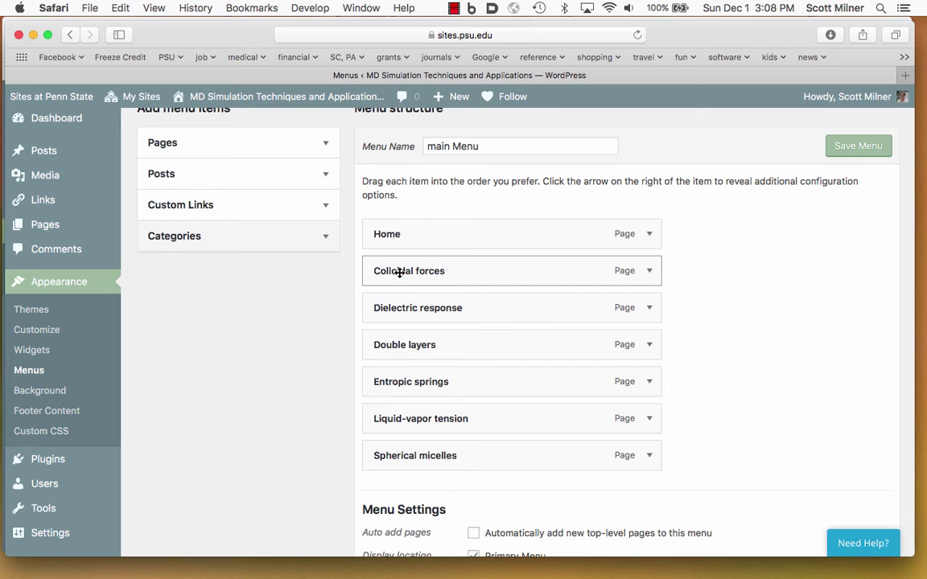
left_click_drag(399, 272, 374, 282)
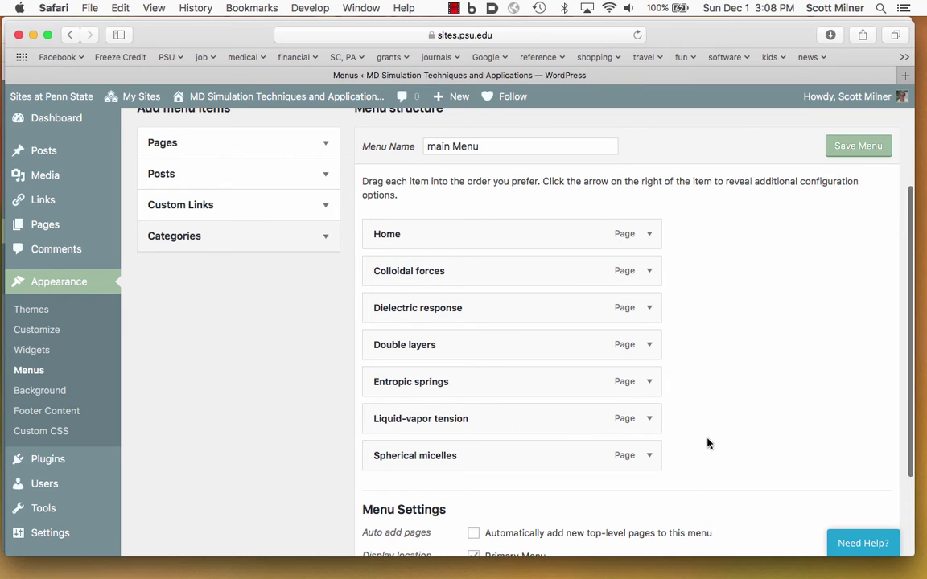
scroll(708, 443, "up", 3)
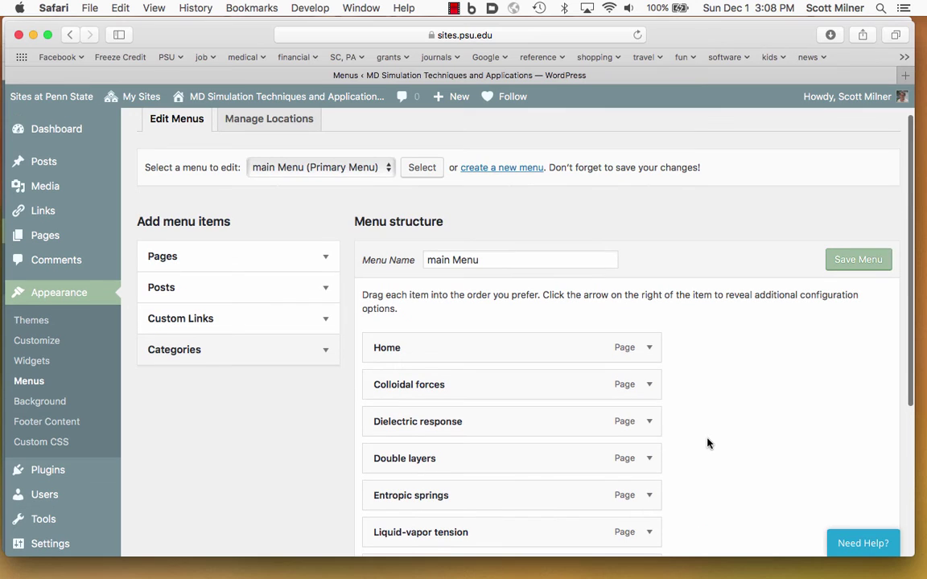
Step: Switch the menu editor to Sidebar menu, leaving the main menu without saving
left_click(309, 171)
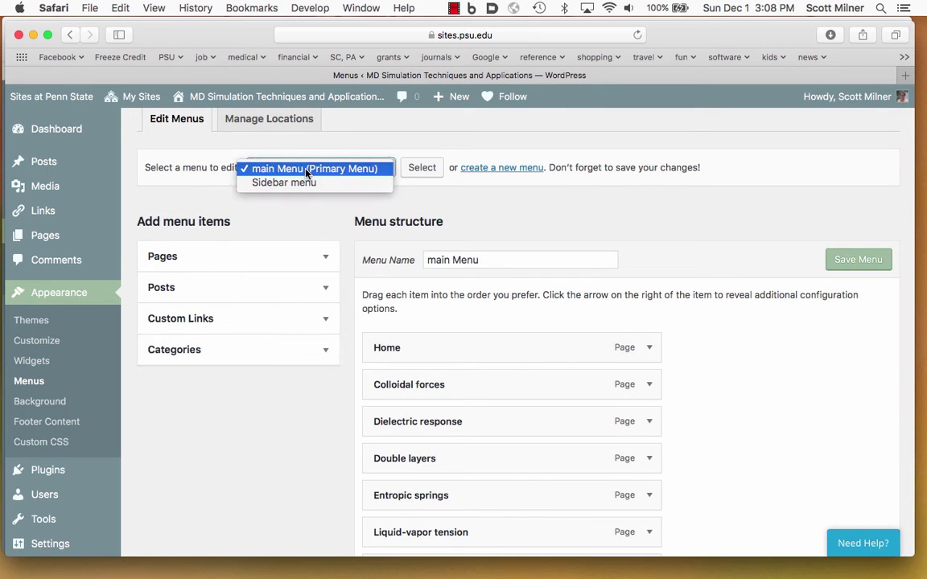
left_click(307, 184)
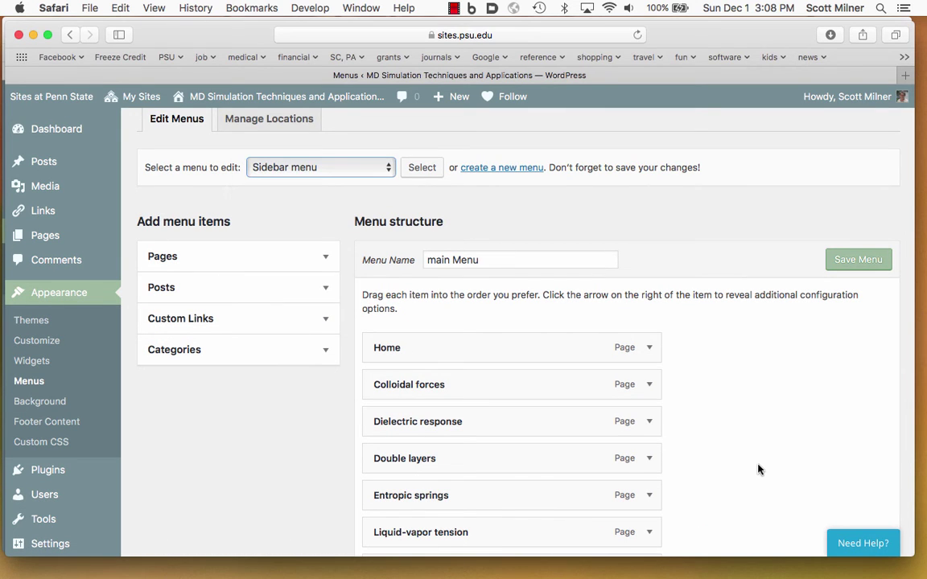
left_click(422, 167)
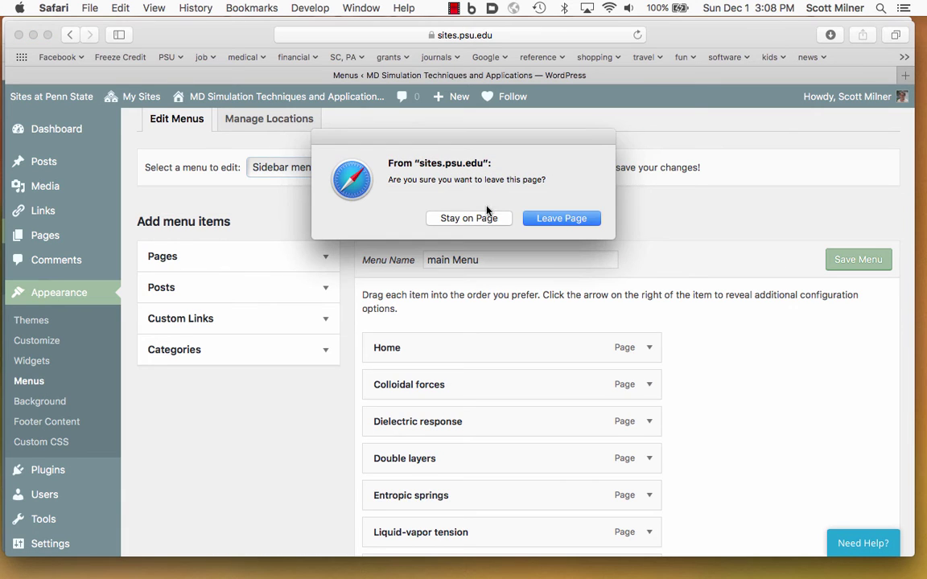
left_click(555, 219)
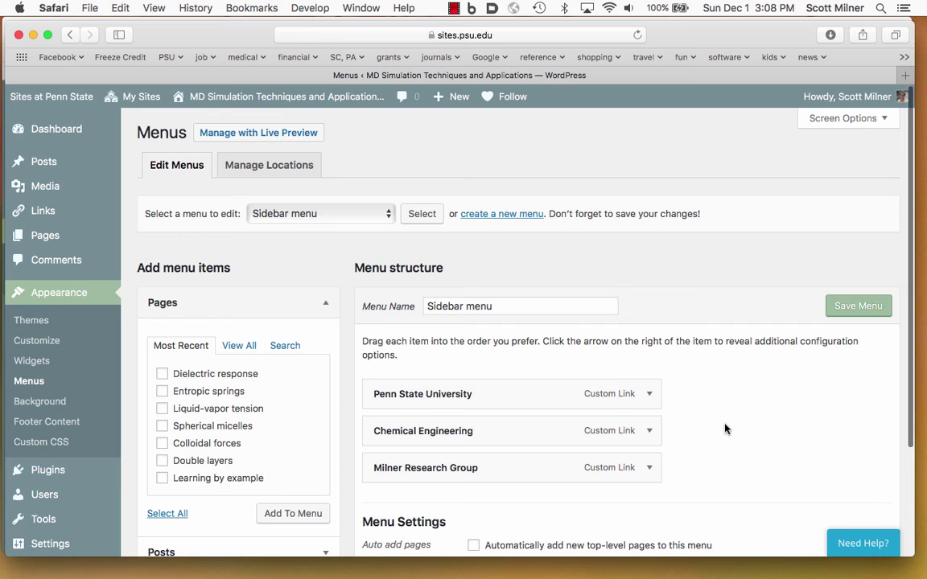
scroll(724, 427, "down", 3)
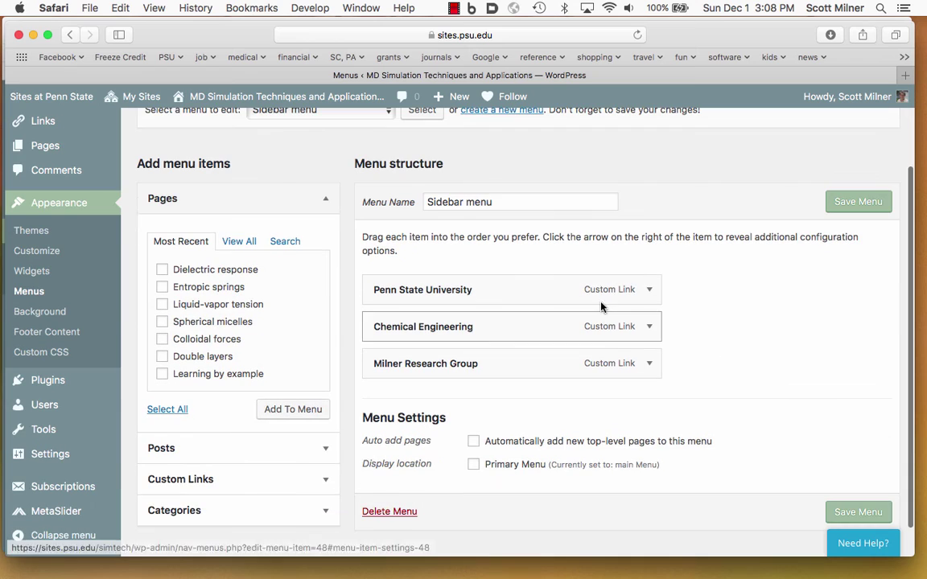
Step: Inspect the settings of each of the sidebar menu's three custom links and collapse them again
left_click(649, 291)
left_click(650, 293)
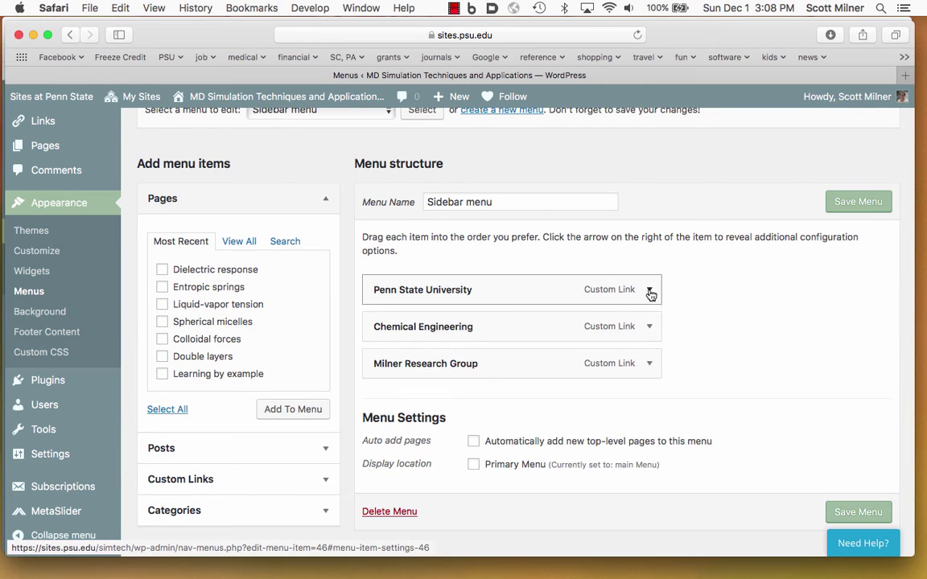
left_click(651, 328)
left_click(650, 328)
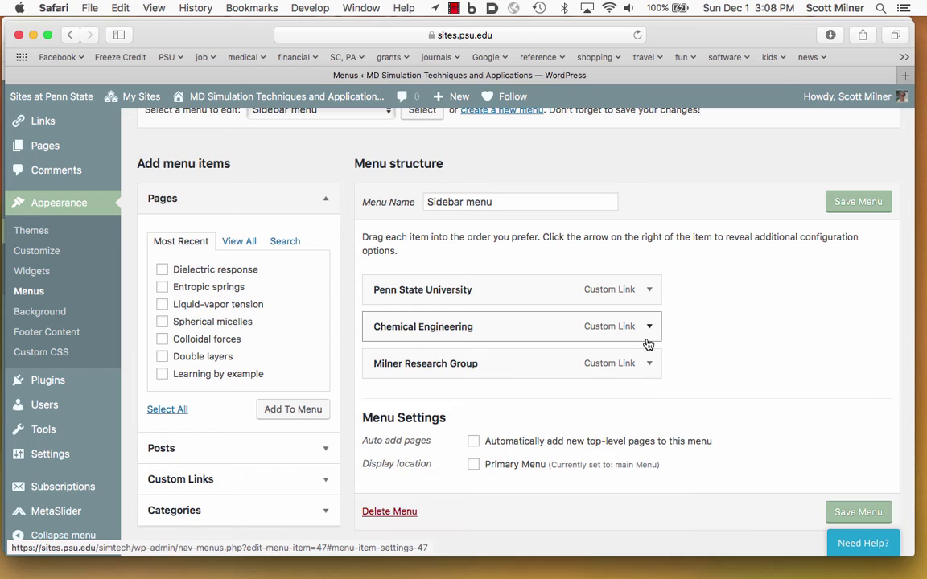
left_click(651, 364)
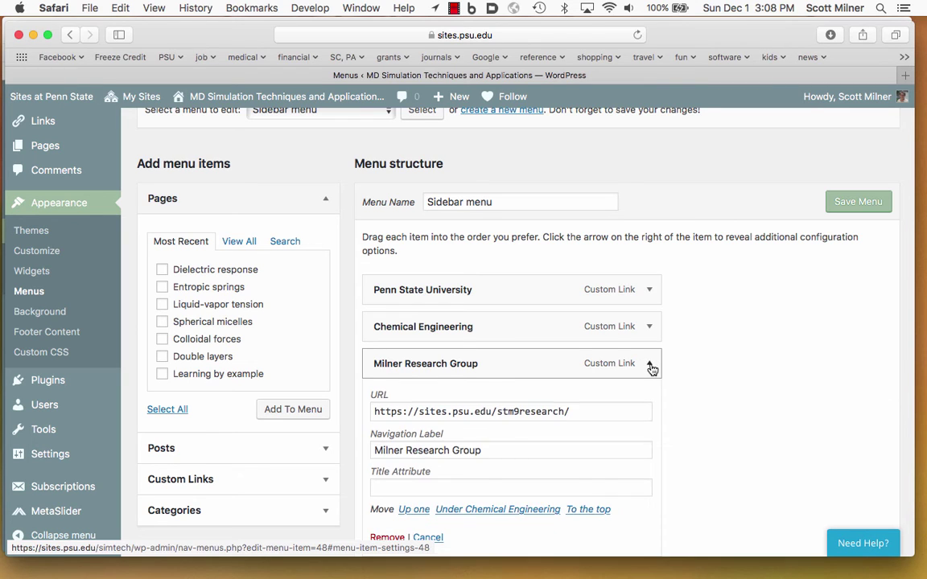
left_click(652, 368)
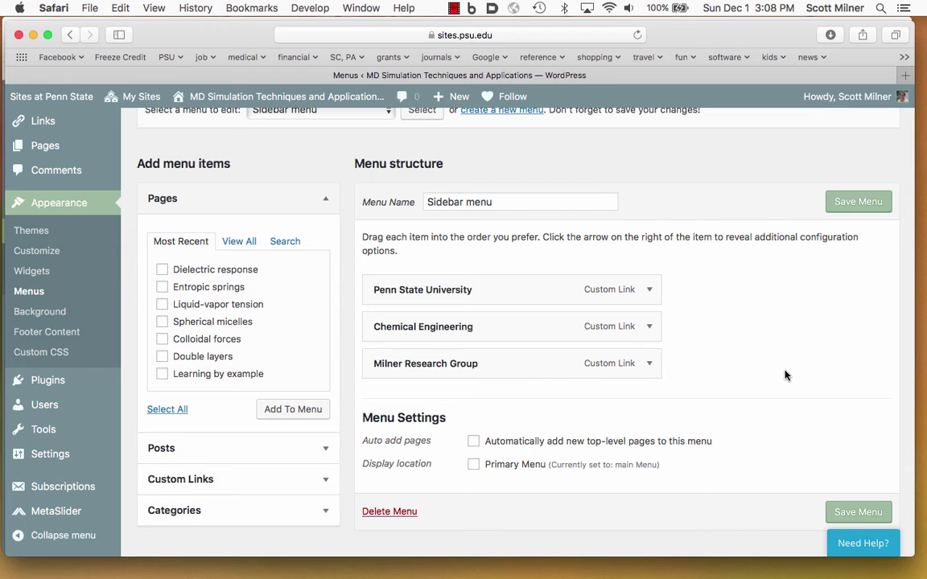
Step: Open the site customizer and review the Site Identity and Header Image settings
left_click(42, 255)
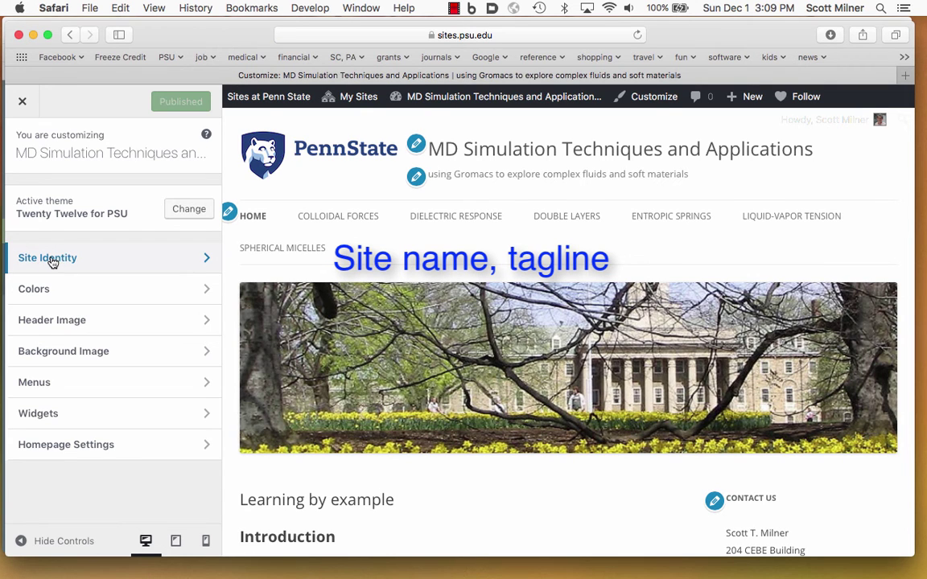
left_click(52, 259)
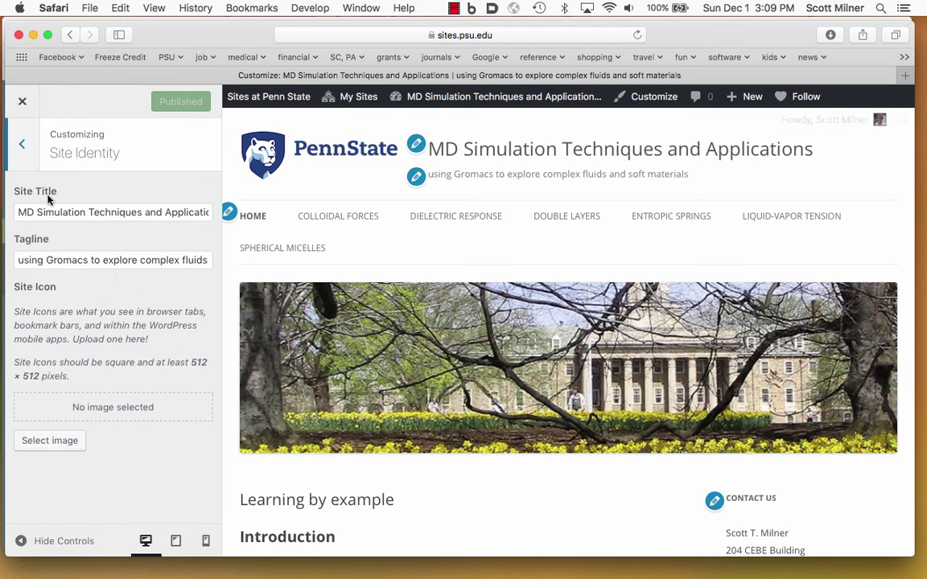
left_click(22, 147)
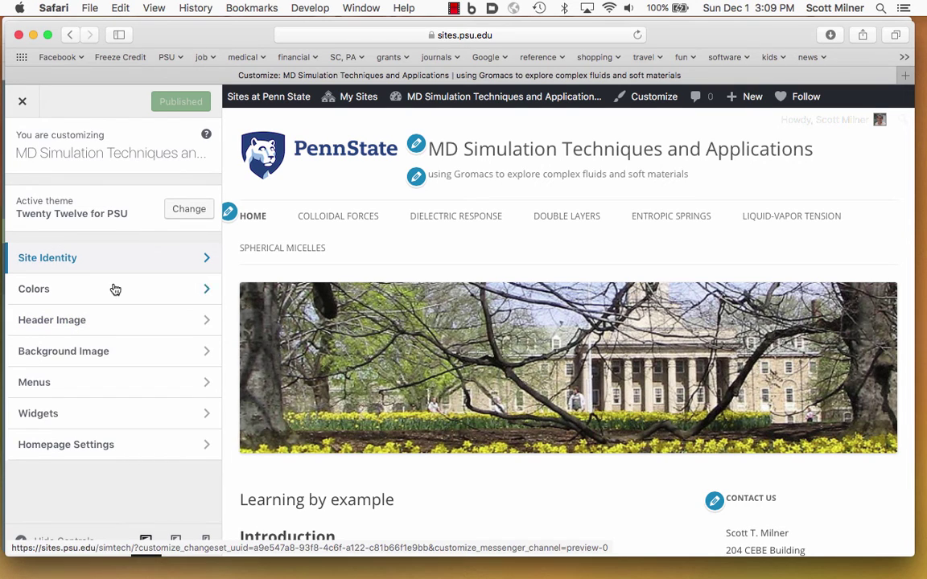
left_click(95, 321)
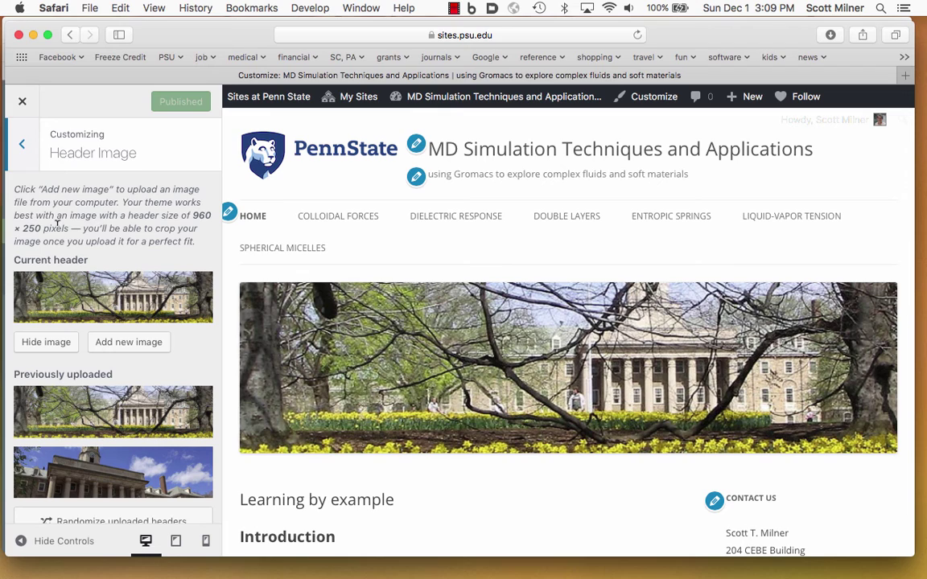
left_click(22, 149)
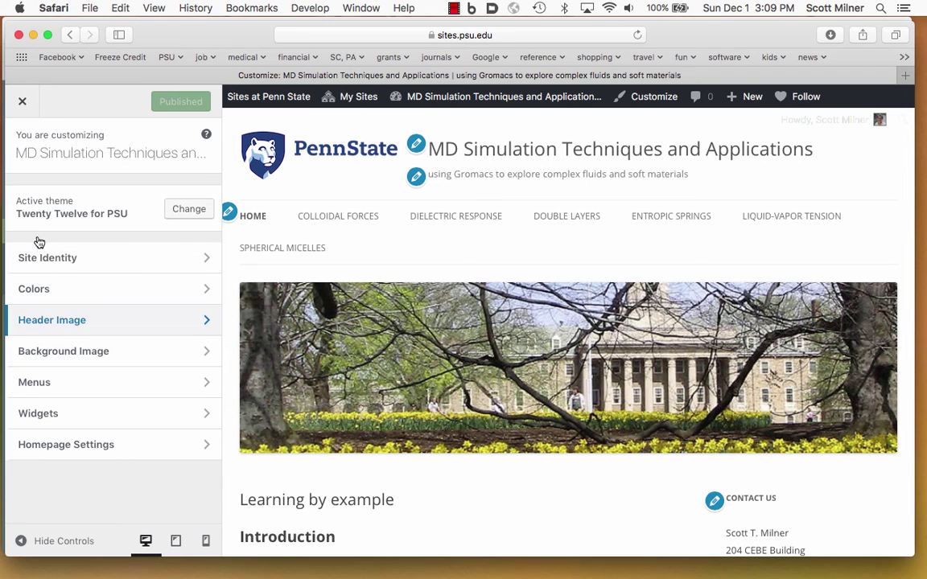
Step: Review the customizer's homepage settings and keep Learning by example as the static homepage
left_click(63, 451)
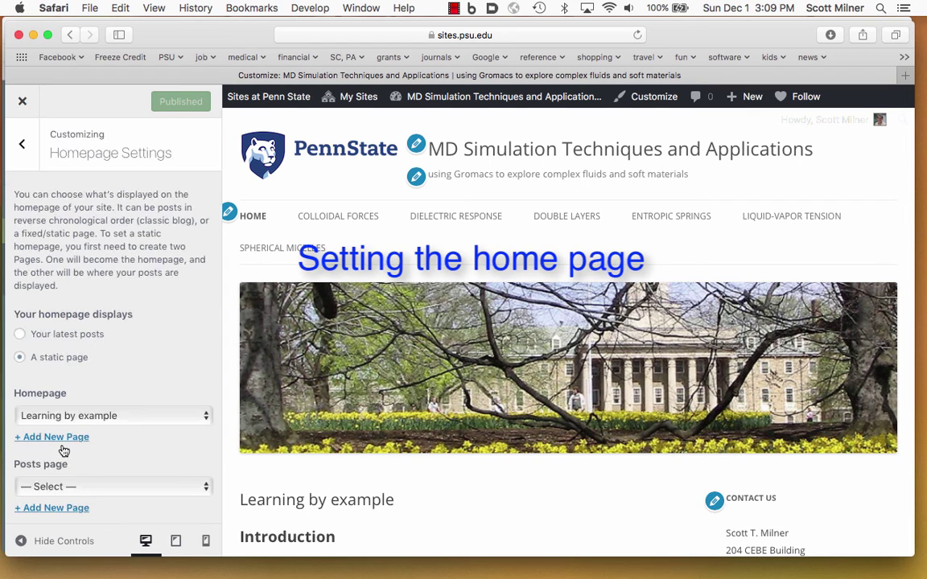
scroll(131, 349, "down", 1)
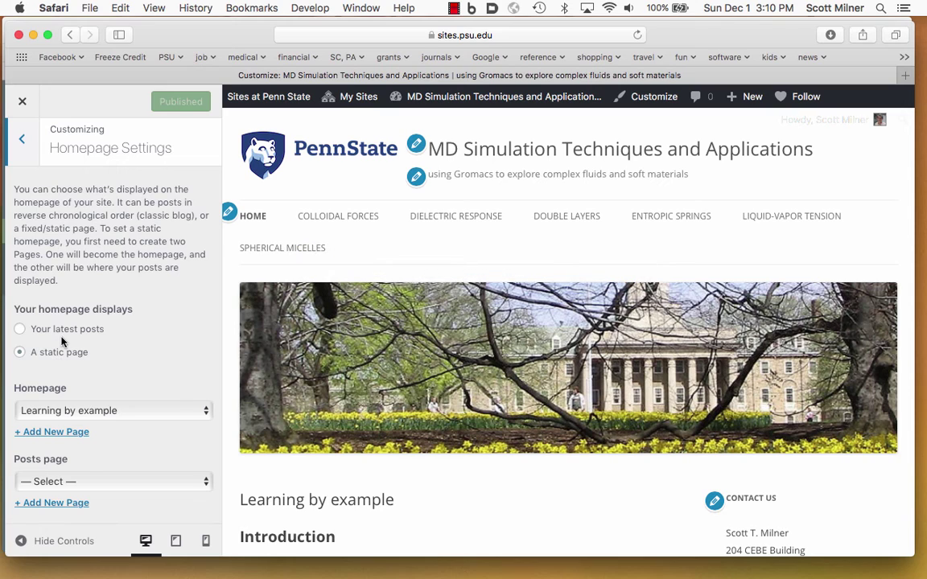
left_click(119, 414)
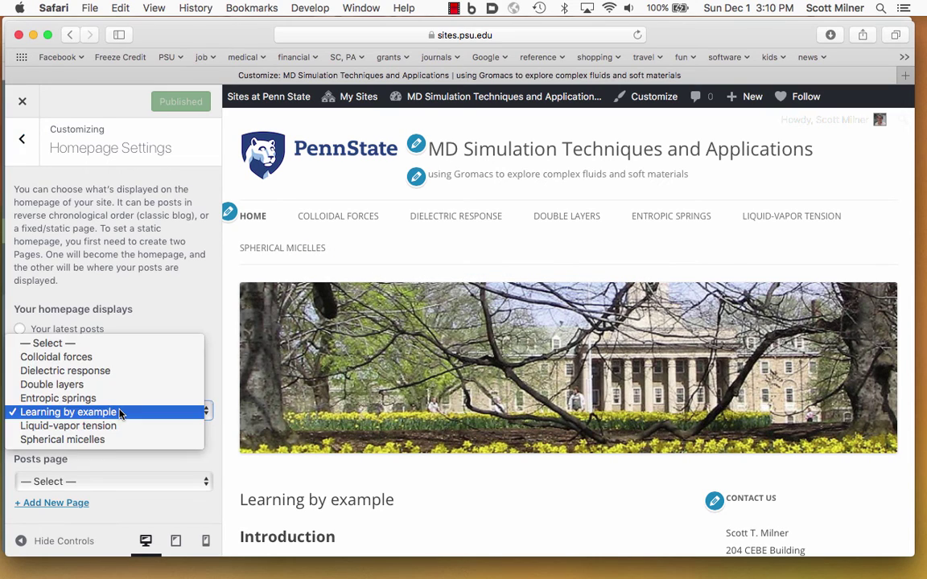
left_click(120, 414)
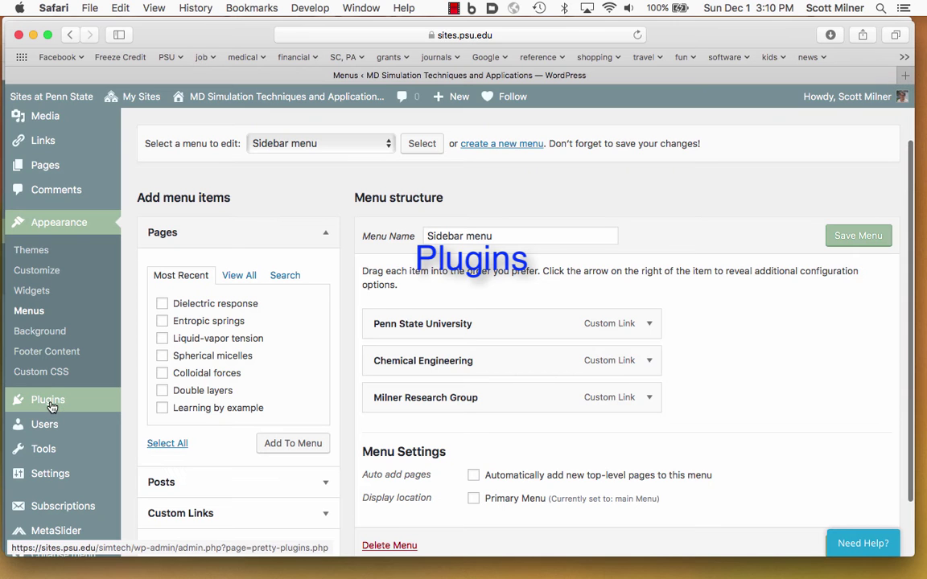
Step: Open the site's plugins list and browse it through to the Easy Tables and Embed Any Document entries
left_click(49, 400)
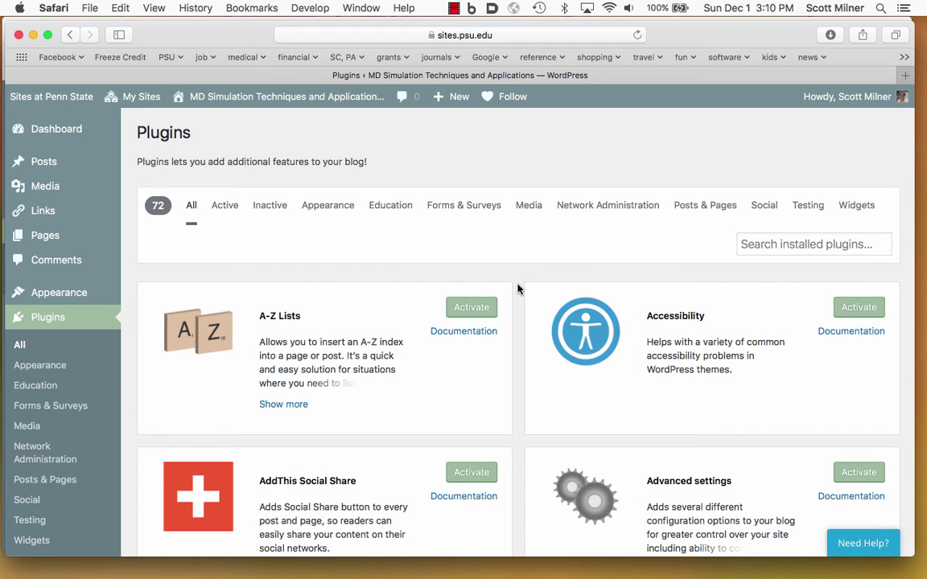
scroll(518, 289, "down", 1)
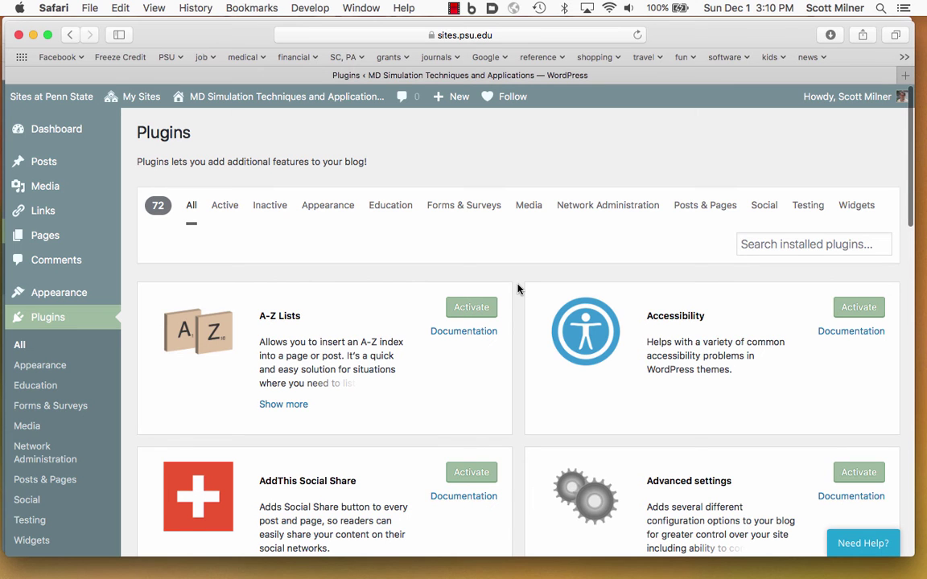
scroll(518, 289, "down", 10)
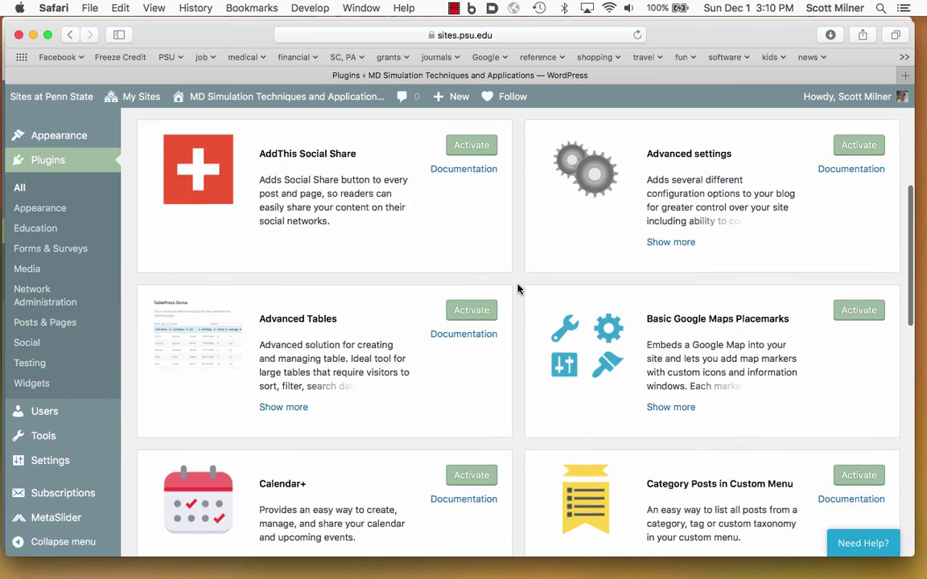
scroll(518, 289, "up", 5)
scroll(519, 289, "down", 10)
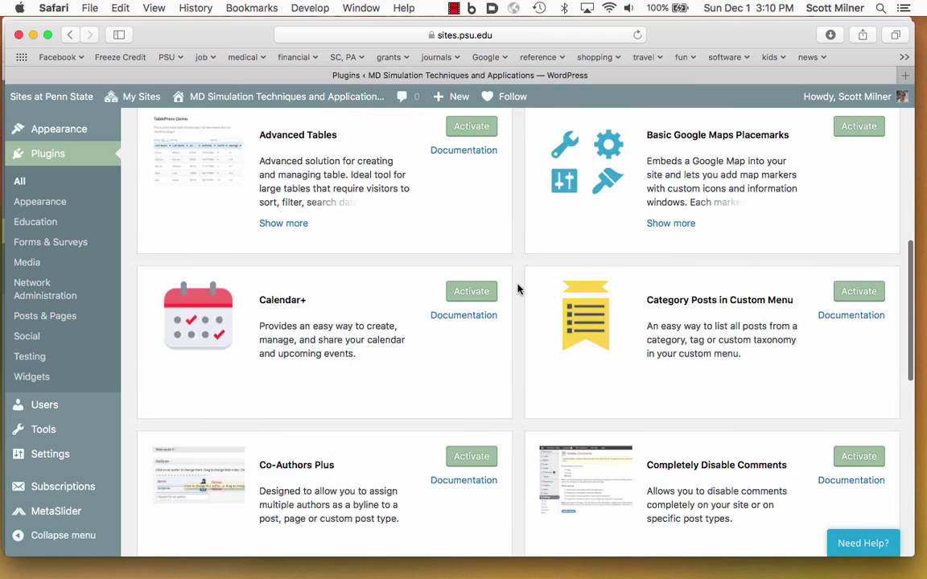
scroll(519, 289, "down", 10)
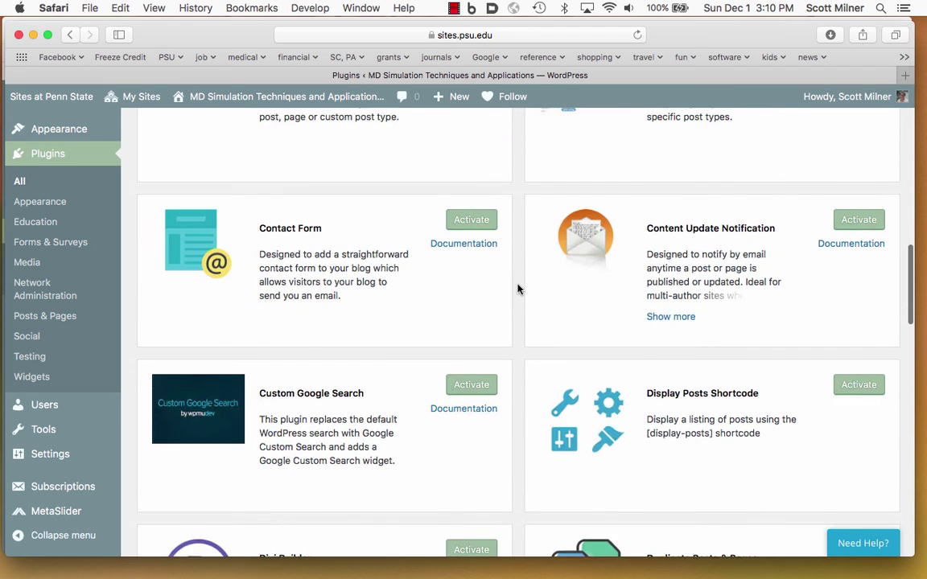
scroll(518, 289, "down", 10)
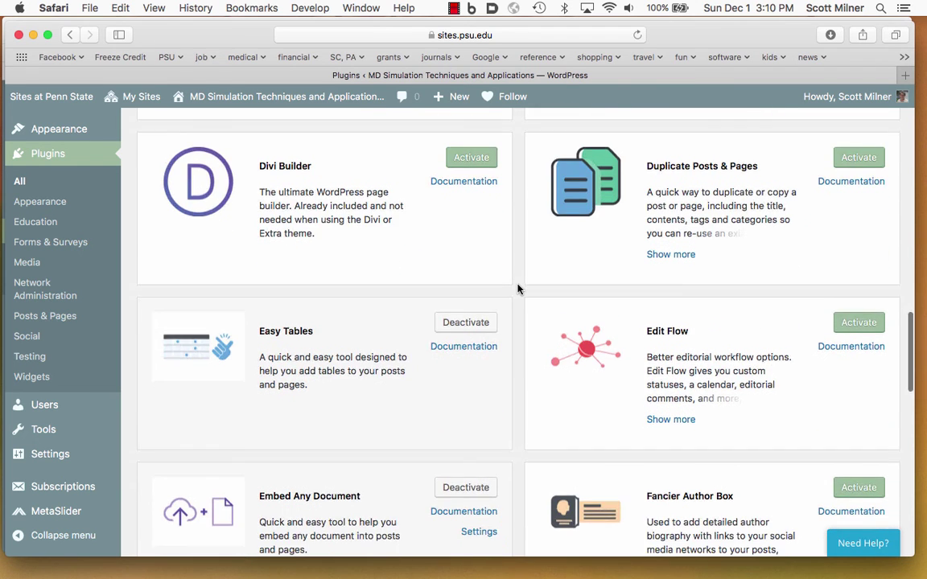
scroll(518, 288, "down", 2)
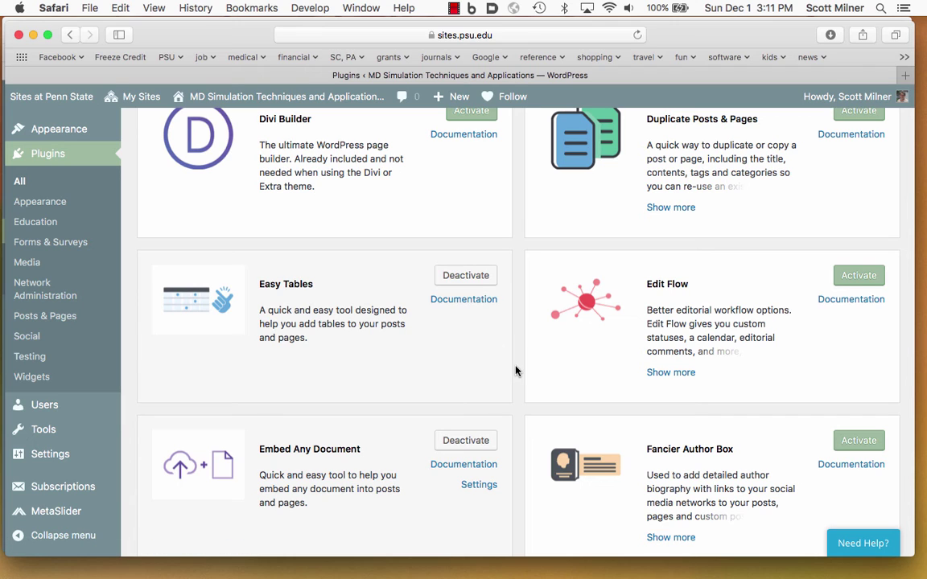
scroll(516, 371, "down", 2)
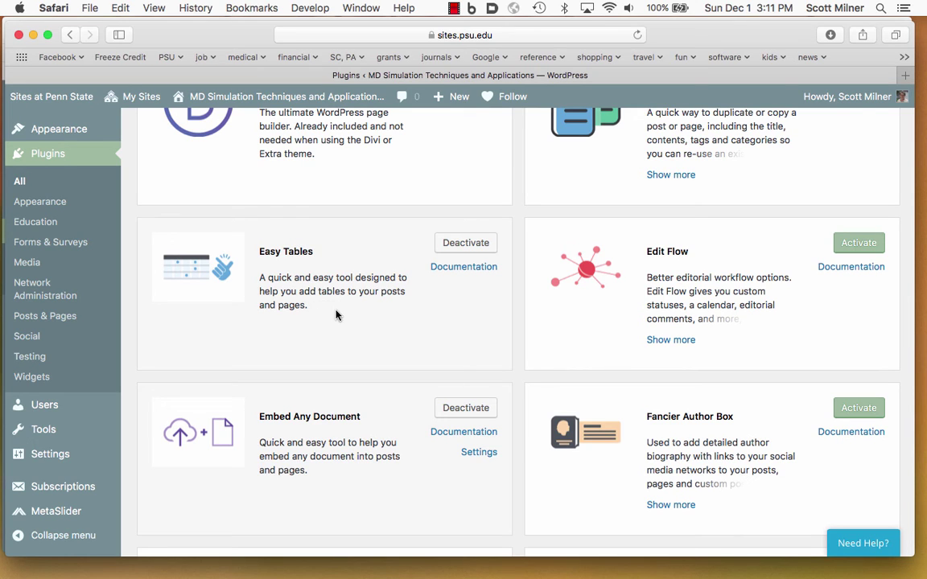
Step: Browse the plugins list from Embed Any Document through to the MathJax-LaTeX and MetaSlider entries
scroll(513, 389, "down", 2)
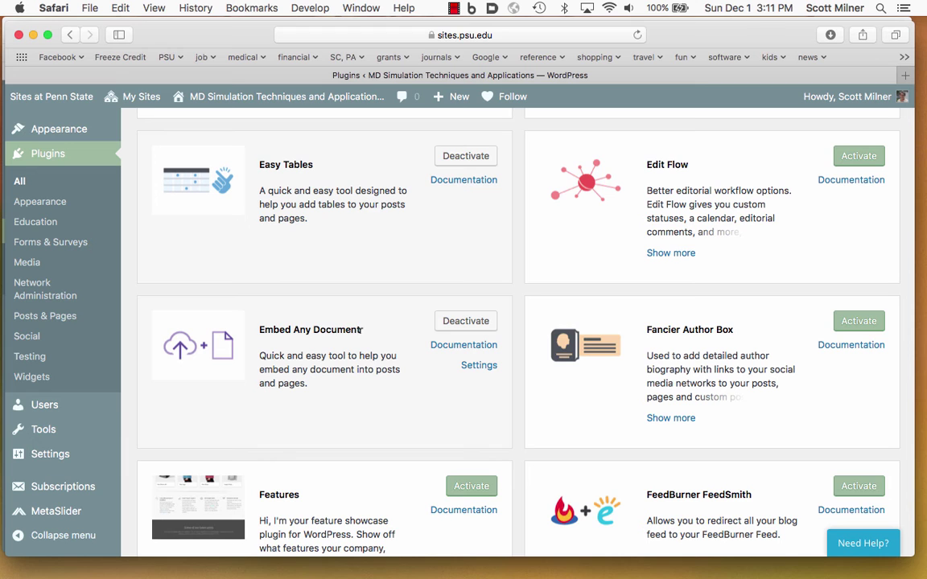
scroll(362, 330, "down", 2)
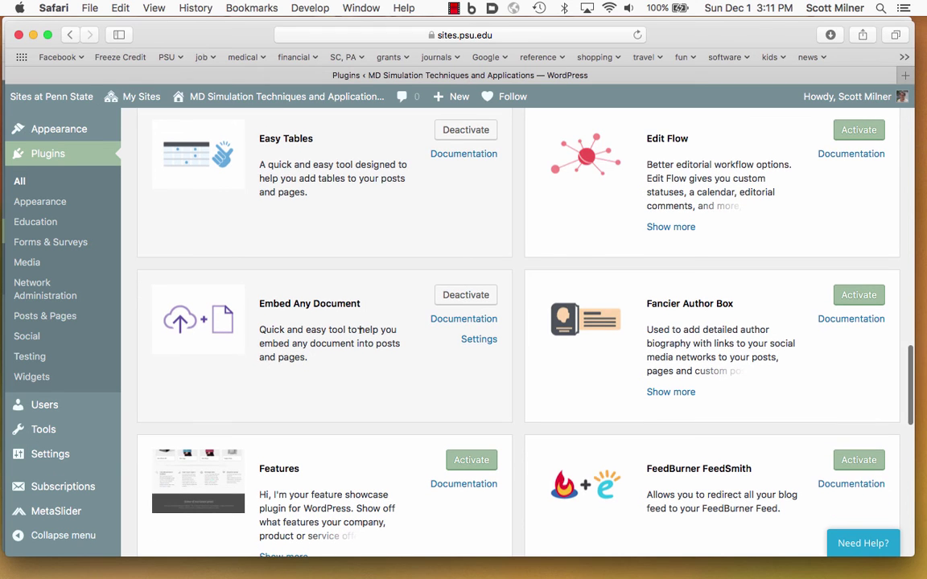
scroll(517, 397, "down", 10)
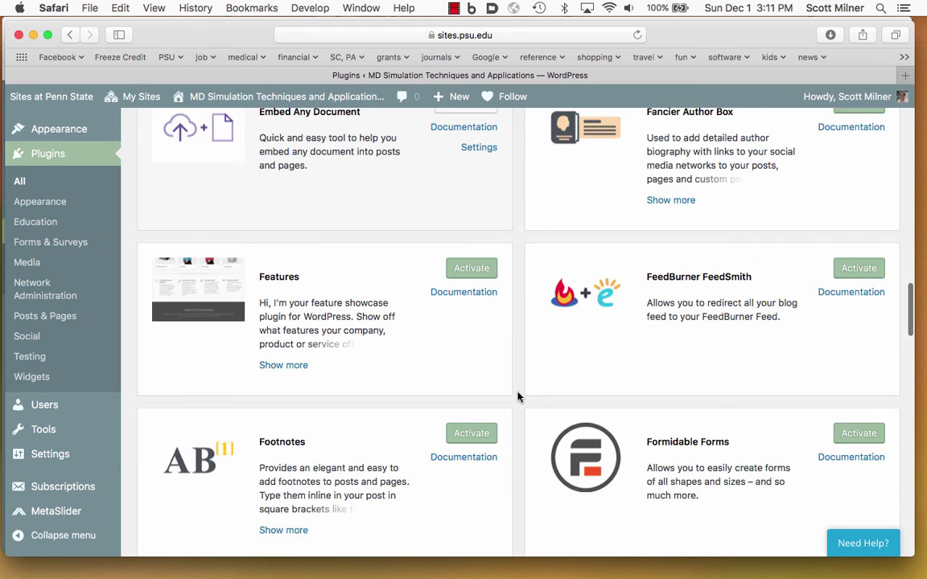
scroll(517, 397, "down", 14)
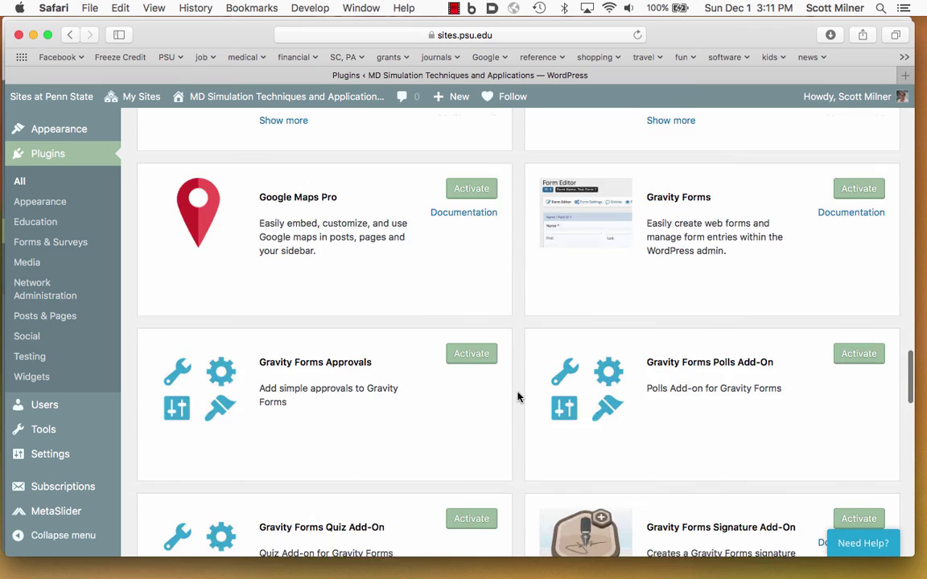
scroll(518, 397, "down", 11)
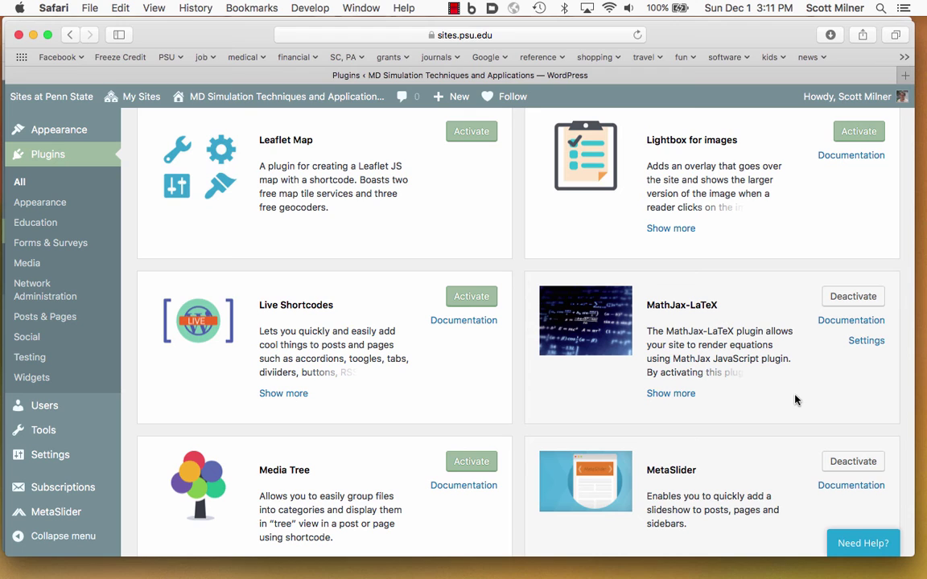
scroll(795, 400, "down", 3)
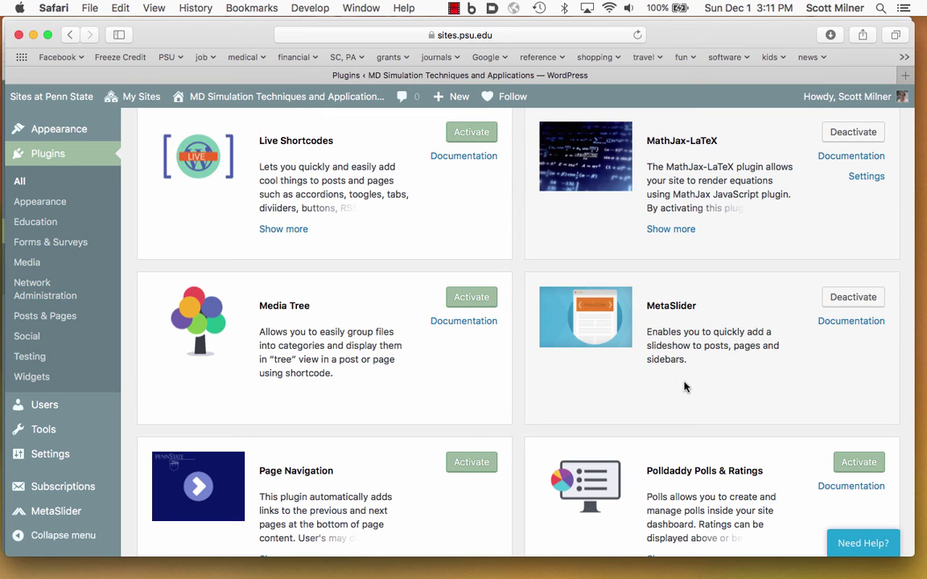
Step: Continue through the plugins list past Sitemap to the Table of Contents entry
scroll(677, 383, "down", 3)
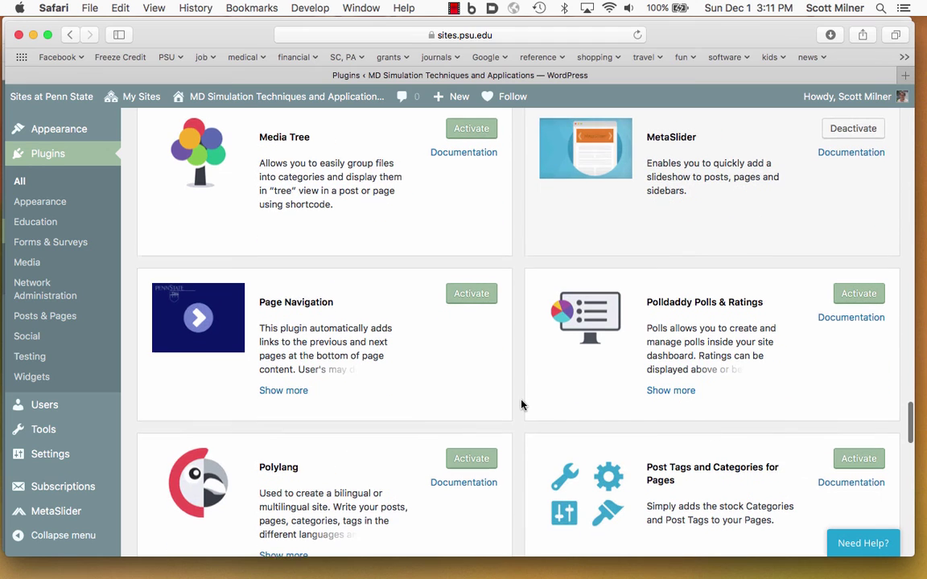
scroll(522, 405, "down", 10)
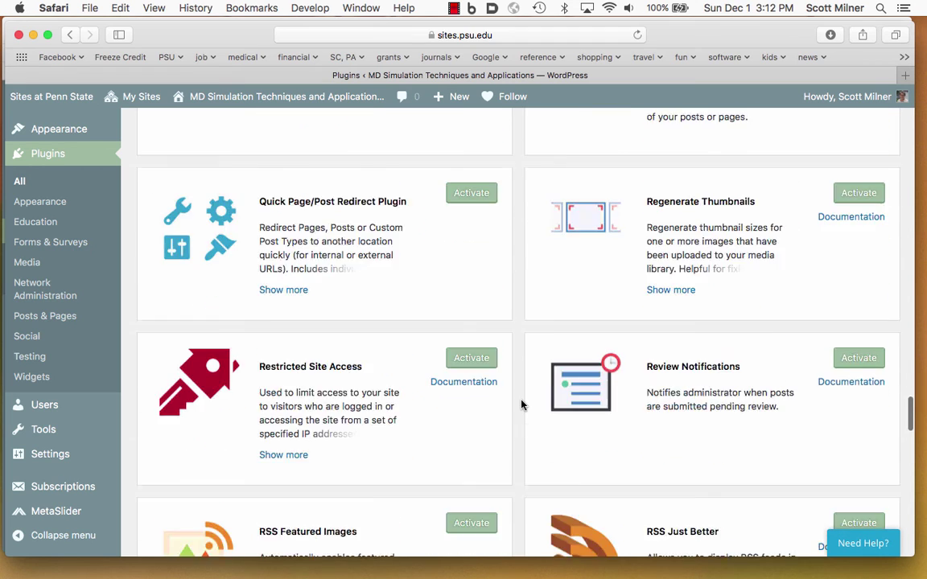
scroll(522, 404, "down", 10)
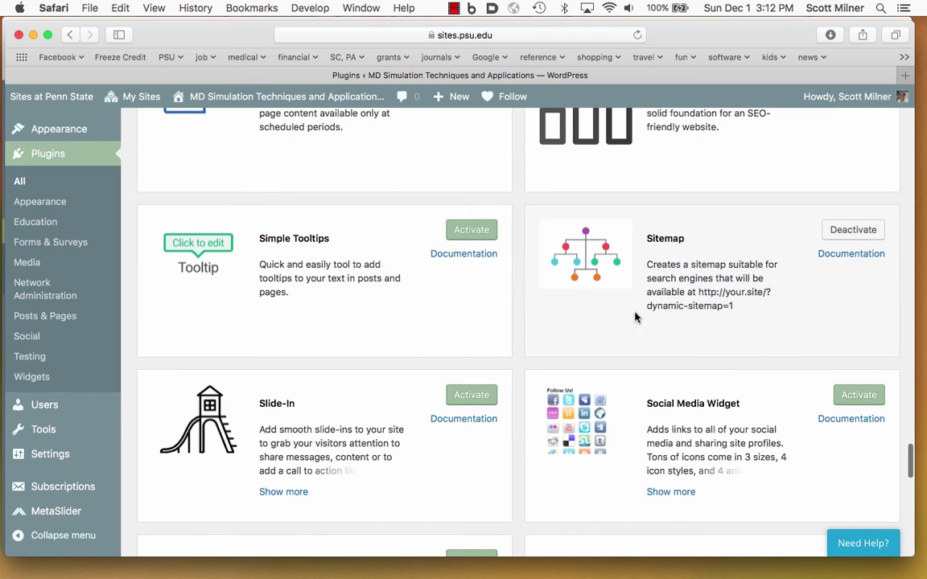
scroll(625, 326, "down", 1)
scroll(625, 326, "down", 5)
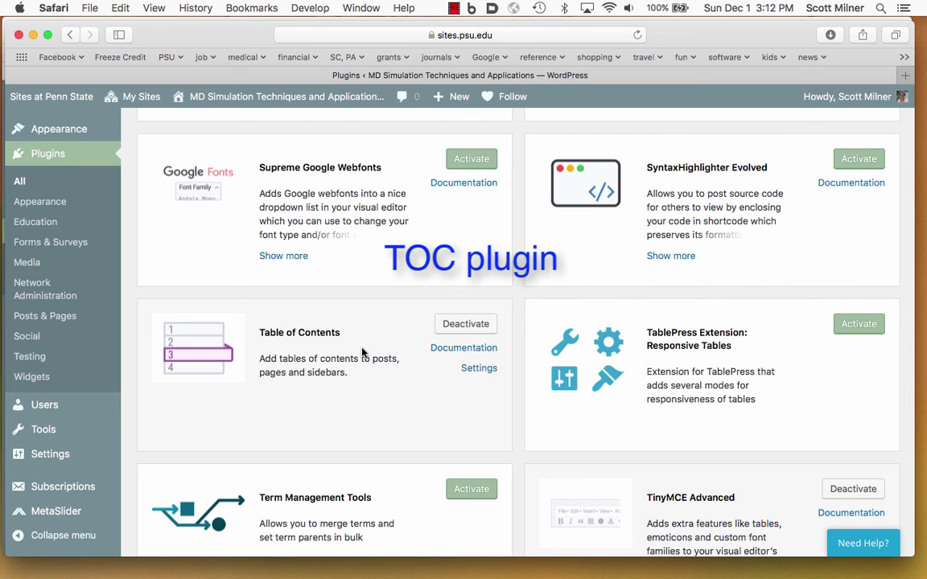
Step: Open the Table of Contents plugin's settings and review its auto-insert, heading text and appearance options and the plugin entries under the site settings
left_click(477, 369)
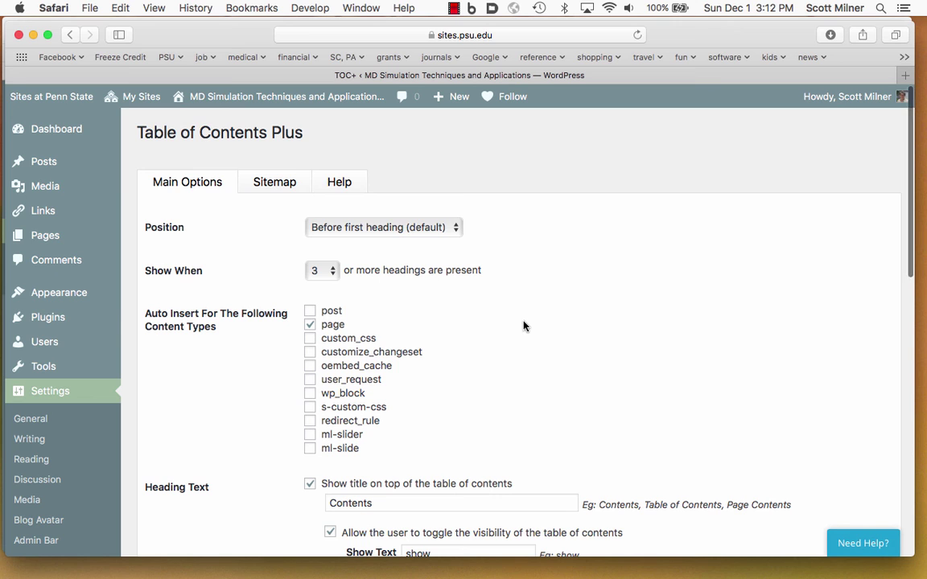
scroll(527, 330, "down", 3)
scroll(532, 336, "down", 2)
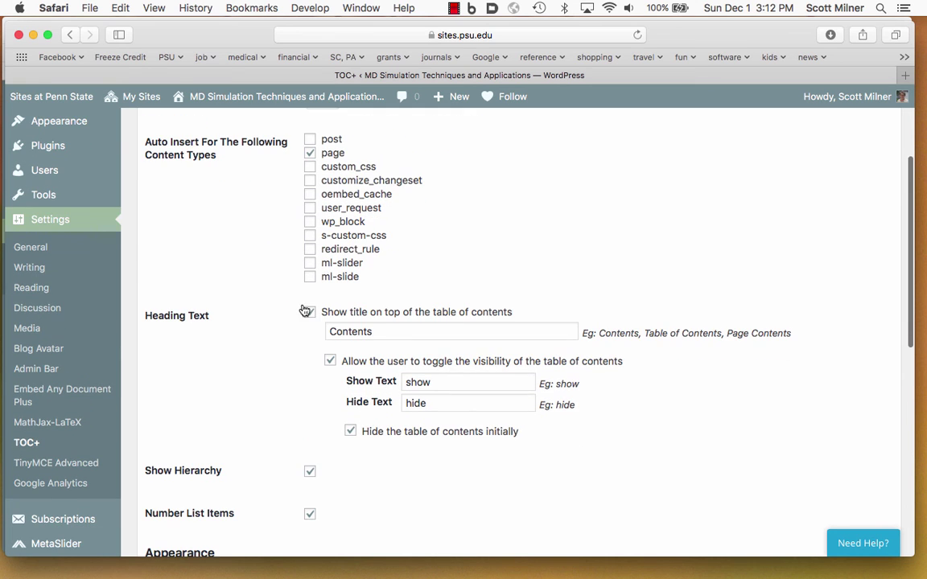
scroll(719, 465, "down", 1)
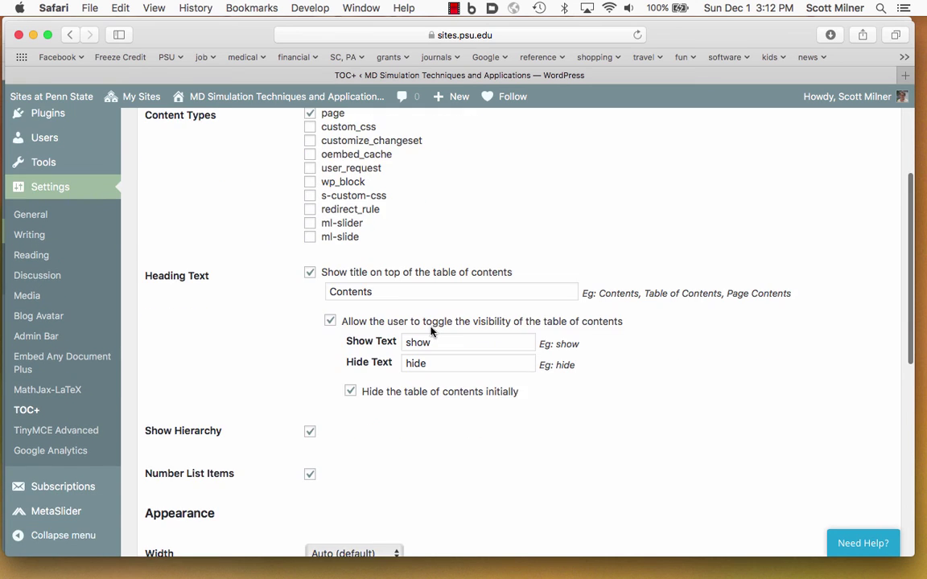
scroll(652, 422, "down", 2)
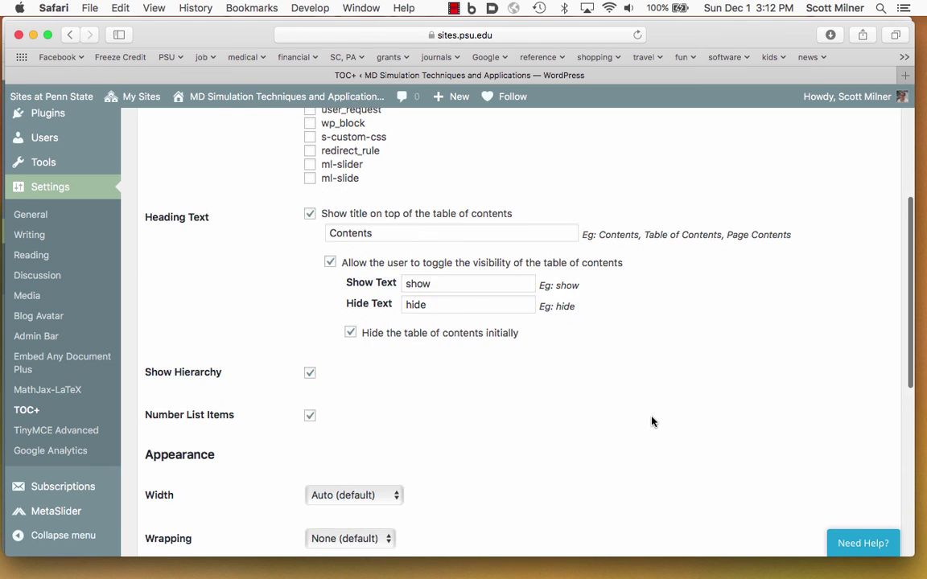
scroll(652, 421, "down", 10)
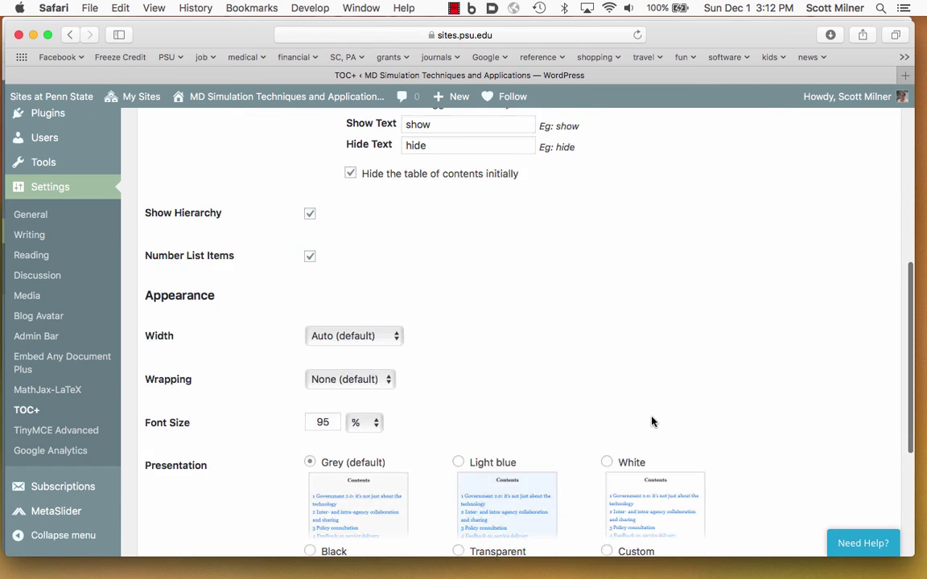
scroll(652, 421, "up", 15)
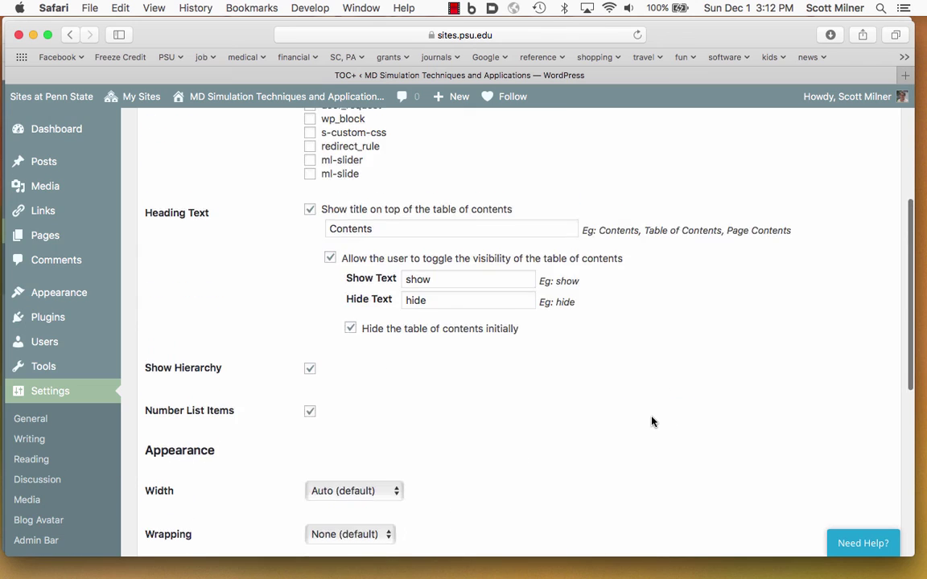
scroll(652, 422, "down", 4)
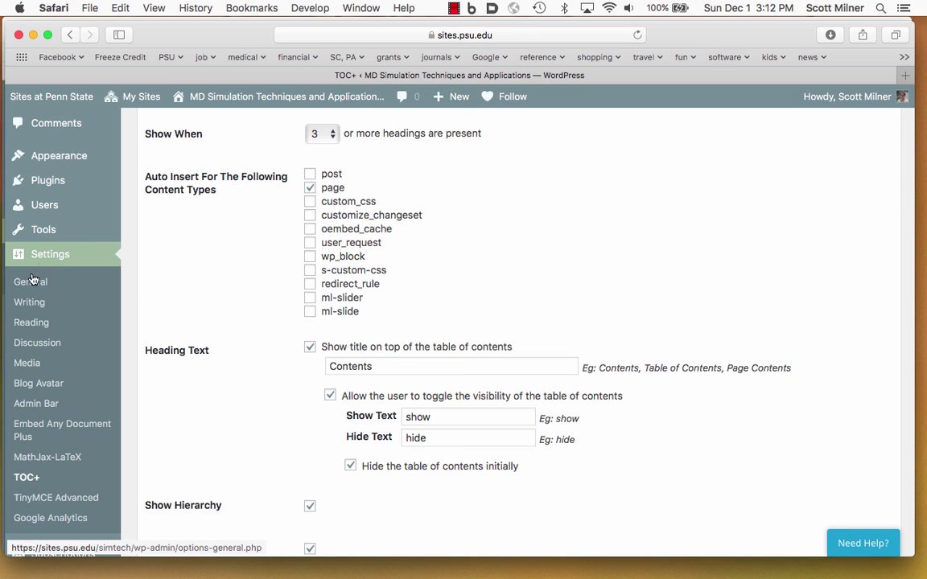
scroll(50, 444, "down", 1)
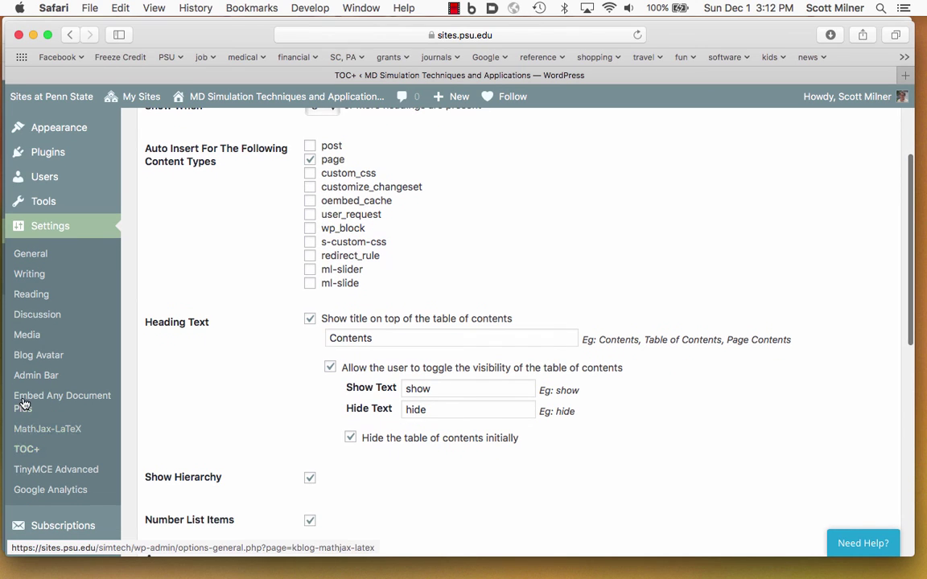